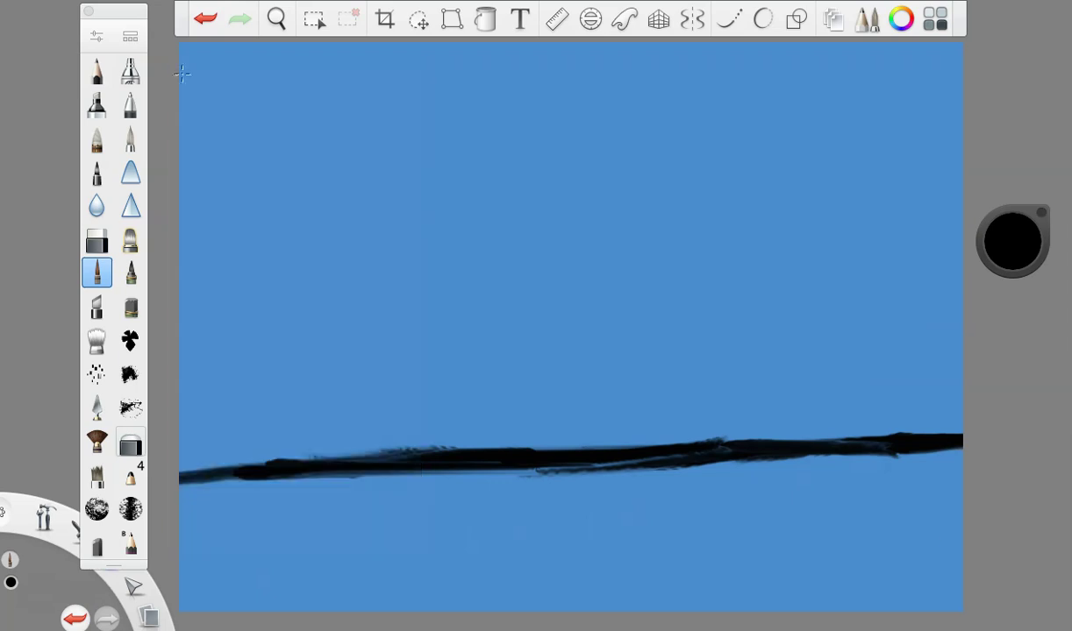
- Fill the whole area below the horizon line with black brush strokes
mouse_move(725, 475)
left_mouse_down()
mouse_move(967, 457)
mouse_move(741, 492)
mouse_move(980, 509)
mouse_move(957, 532)
mouse_move(776, 582)
mouse_move(973, 603)
mouse_move(976, 595)
mouse_move(769, 572)
mouse_move(971, 554)
mouse_move(901, 504)
mouse_move(515, 514)
mouse_move(582, 493)
mouse_move(692, 500)
mouse_move(740, 487)
mouse_move(310, 491)
mouse_move(551, 531)
mouse_move(784, 524)
mouse_move(650, 519)
mouse_move(743, 557)
mouse_move(929, 582)
mouse_move(951, 607)
mouse_move(756, 621)
mouse_move(840, 592)
mouse_move(986, 597)
mouse_move(804, 606)
mouse_move(898, 561)
mouse_move(978, 503)
mouse_move(922, 511)
mouse_move(919, 590)
mouse_move(954, 513)
mouse_move(951, 491)
mouse_move(650, 508)
mouse_move(925, 571)
mouse_move(716, 505)
mouse_move(689, 580)
mouse_move(489, 606)
mouse_move(800, 582)
mouse_move(742, 590)
mouse_move(415, 604)
mouse_move(454, 606)
mouse_move(277, 595)
mouse_move(291, 612)
mouse_move(372, 605)
mouse_move(121, 588)
mouse_move(215, 569)
mouse_move(115, 567)
mouse_move(244, 545)
mouse_move(142, 515)
mouse_move(201, 504)
mouse_move(206, 522)
mouse_move(188, 491)
mouse_move(383, 496)
mouse_move(340, 519)
mouse_move(216, 528)
mouse_move(198, 572)
mouse_move(256, 604)
mouse_move(289, 564)
mouse_move(263, 582)
mouse_move(216, 584)
mouse_move(375, 558)
mouse_move(686, 552)
mouse_move(457, 574)
mouse_move(531, 519)
mouse_move(658, 543)
mouse_move(538, 594)
mouse_move(576, 565)
mouse_move(519, 524)
mouse_move(348, 533)
mouse_move(384, 565)
left_mouse_up()
mouse_move(257, 519)
left_mouse_down()
mouse_move(663, 494)
mouse_move(589, 468)
mouse_move(738, 483)
left_mouse_up()
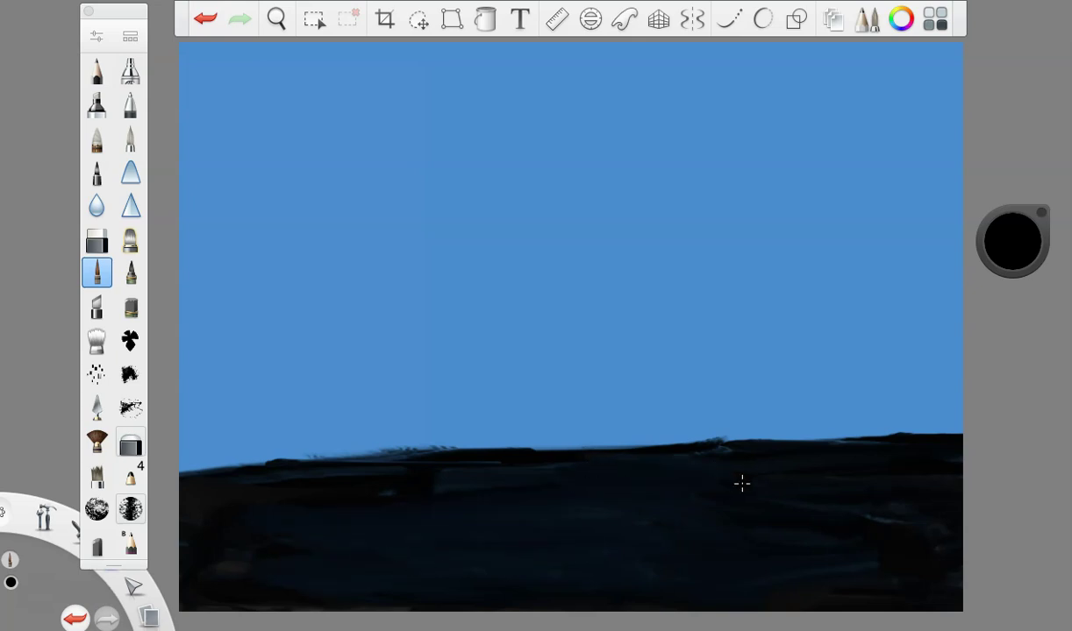
- Paint the sky with the Soft Pastel brush in periwinkle blue, adding darker blue strokes over the middle and near the horizon
left_click(1009, 246)
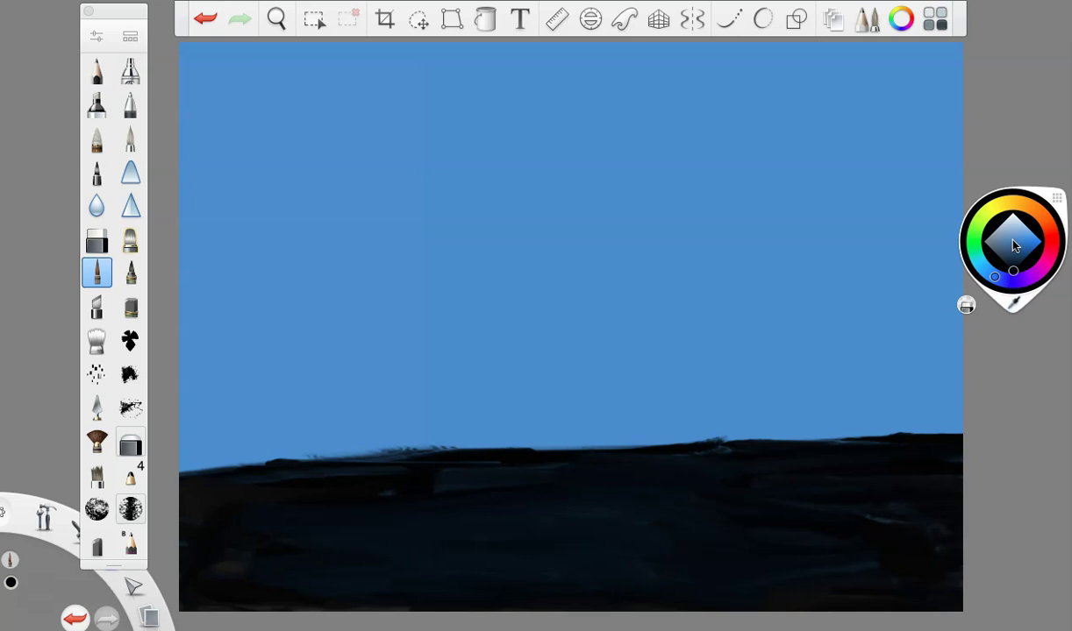
left_click(1013, 235)
left_click(1013, 281)
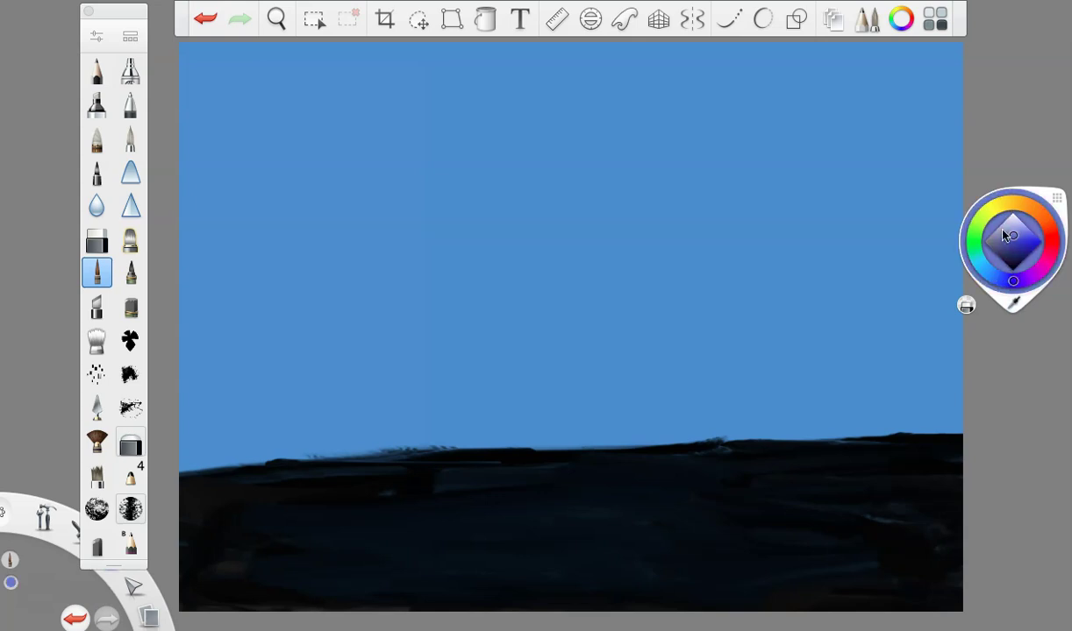
left_click(1035, 423)
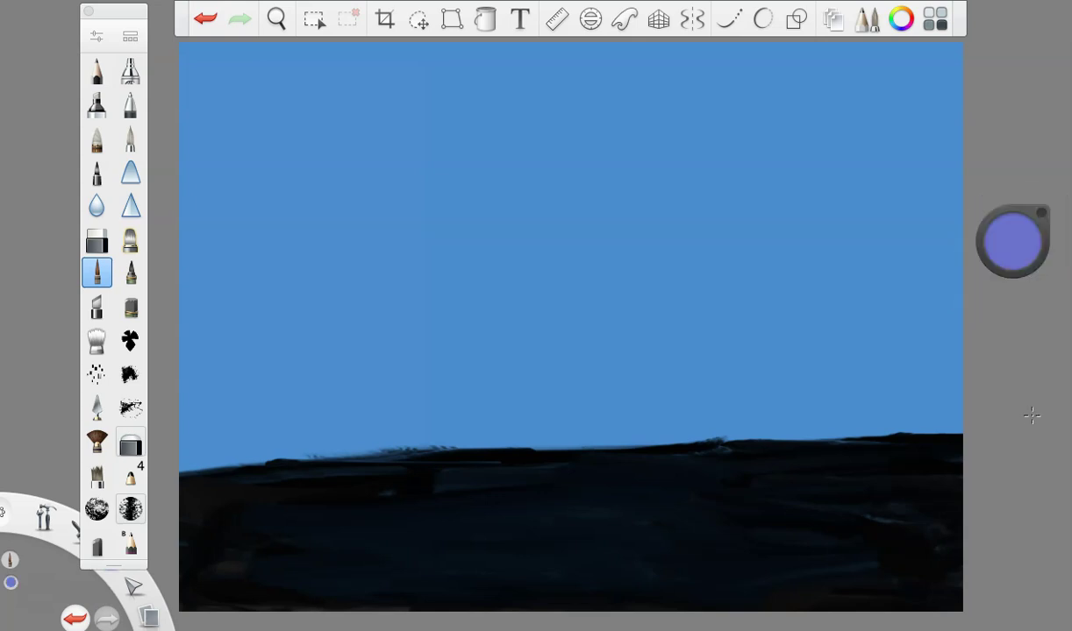
left_click(128, 72)
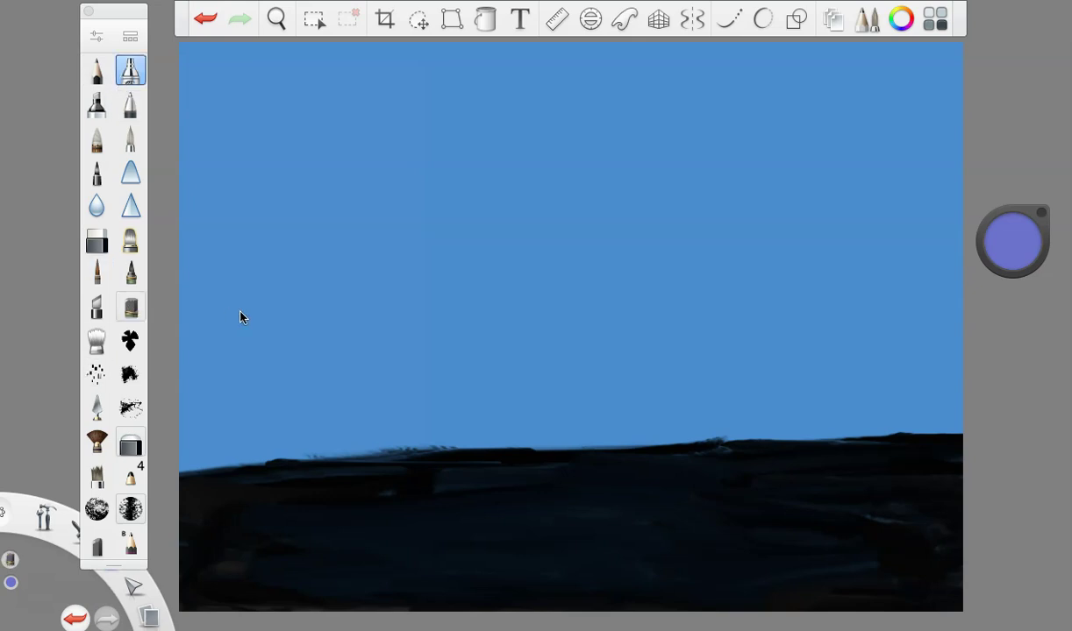
left_click(130, 307)
left_click(130, 307)
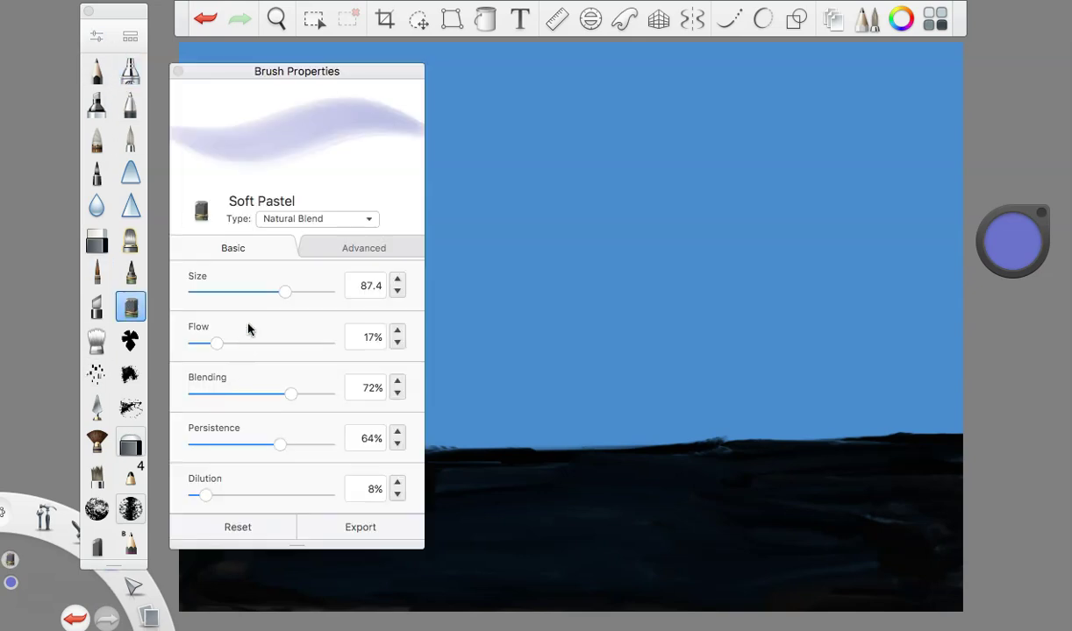
left_click(178, 72)
mouse_move(679, 118)
left_mouse_down()
mouse_move(490, 102)
mouse_move(497, 134)
mouse_move(938, 226)
left_mouse_up()
left_click_drag(149, 408, 308, 391)
mouse_move(589, 379)
left_mouse_down()
mouse_move(976, 378)
mouse_move(864, 308)
left_mouse_up()
mouse_move(641, 273)
left_mouse_down()
mouse_move(332, 220)
mouse_move(160, 120)
mouse_move(555, 189)
mouse_move(365, 367)
mouse_move(361, 402)
mouse_move(246, 417)
left_mouse_up()
left_click_drag(1025, 239, 1029, 315)
mouse_move(497, 411)
left_mouse_down()
mouse_move(618, 371)
mouse_move(250, 421)
mouse_move(722, 211)
mouse_move(531, 297)
mouse_move(550, 317)
left_mouse_up()
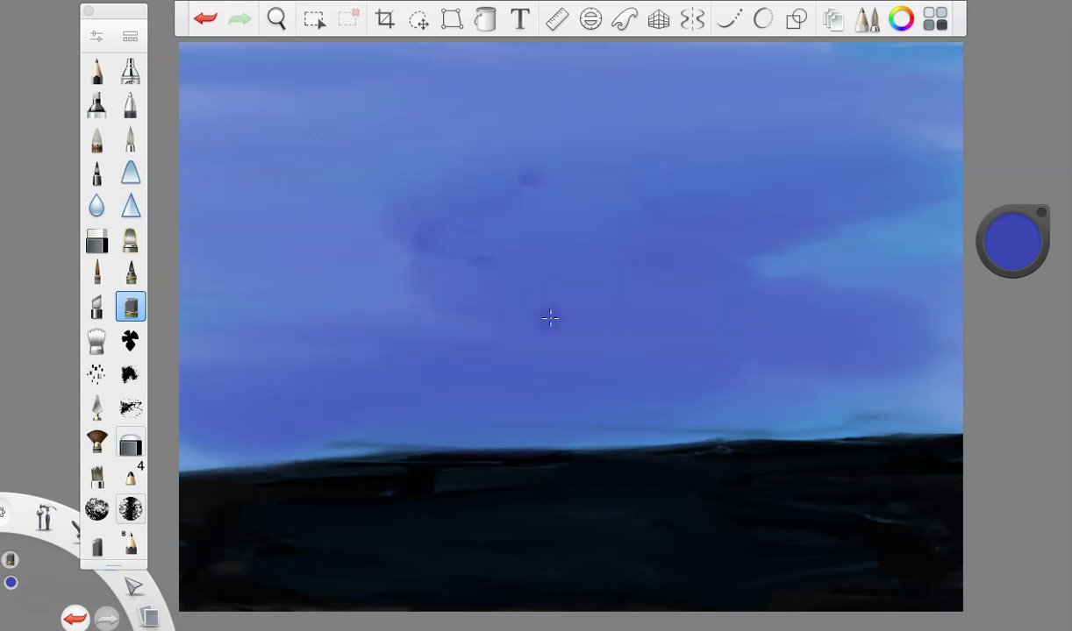
- Blend the sky with the Smudge Round Bristle Brush at size 90, flow 10% and strength 13%
left_click(98, 342)
left_click(96, 35)
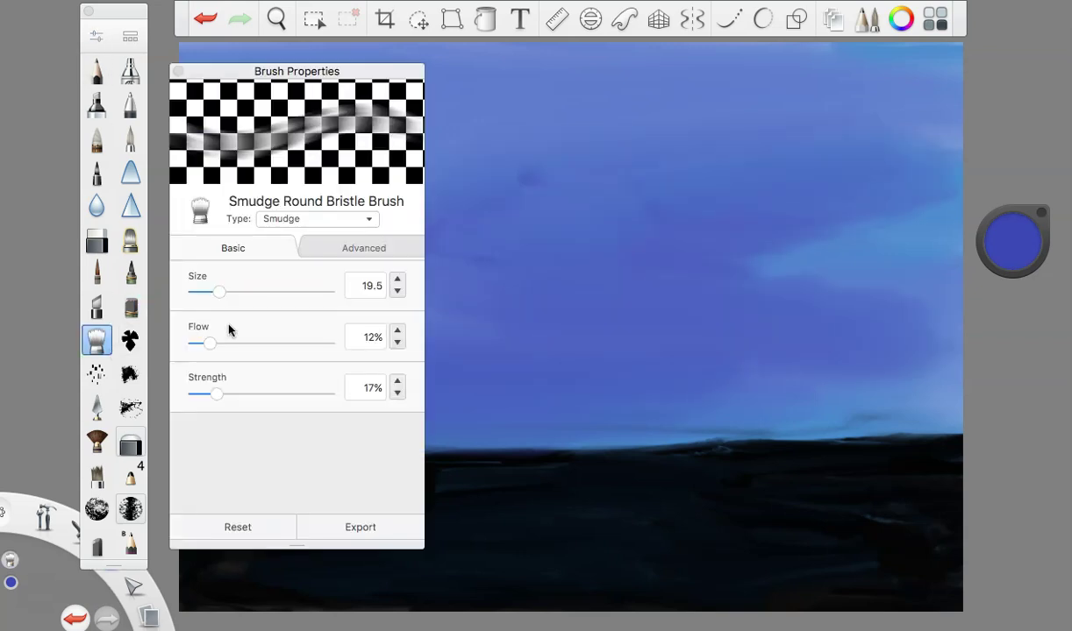
left_click_drag(212, 395, 206, 396)
left_click_drag(209, 345, 203, 349)
left_click_drag(263, 299, 285, 301)
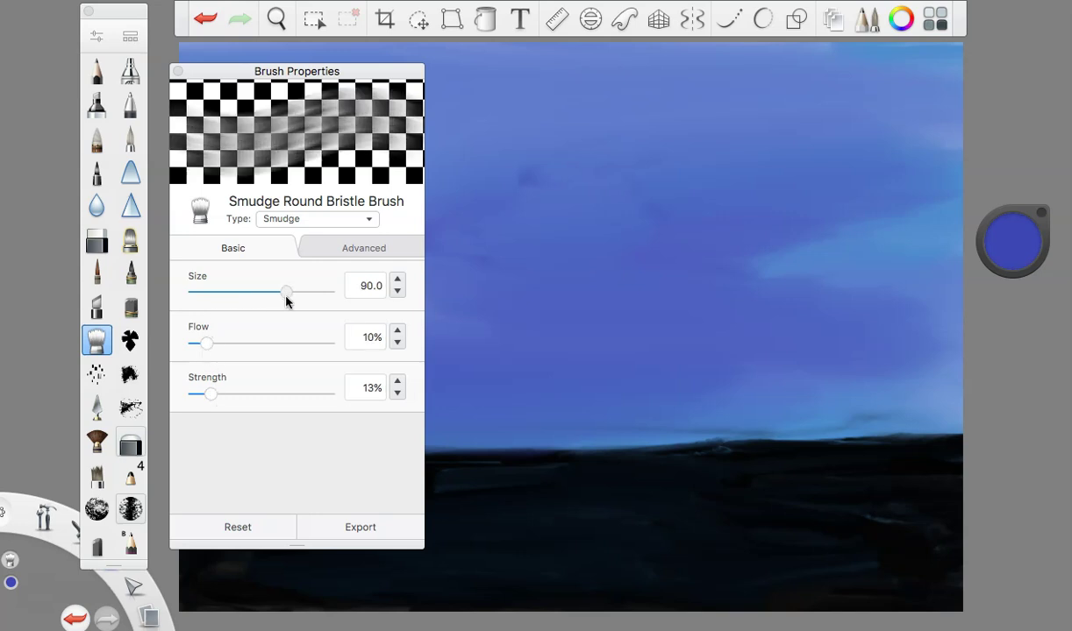
left_click(177, 71)
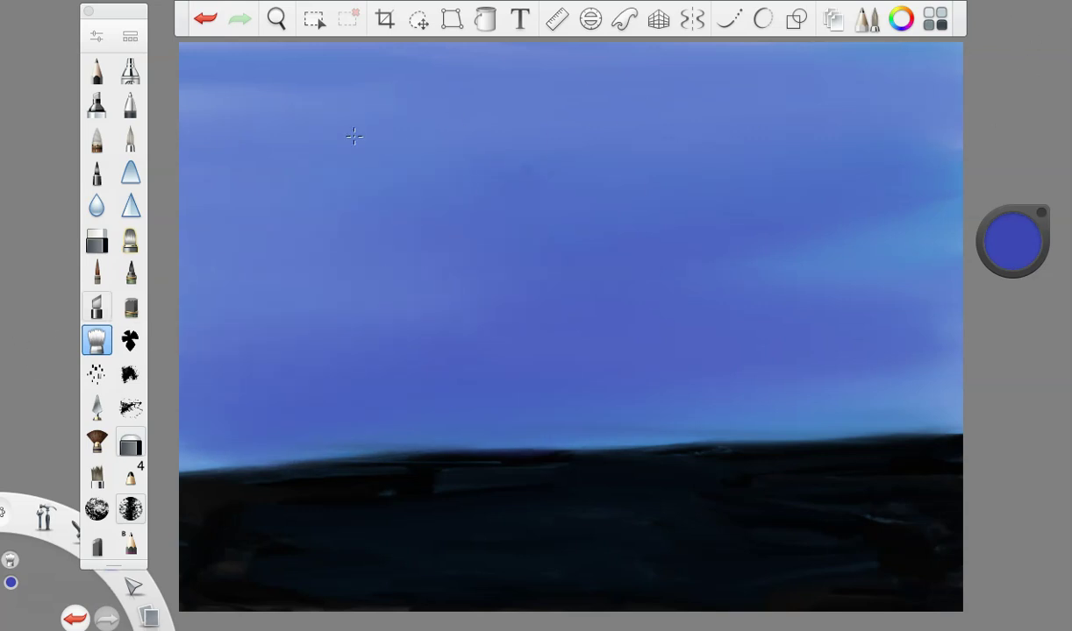
mouse_move(971, 239)
left_mouse_down()
mouse_move(920, 223)
mouse_move(940, 346)
left_mouse_up()
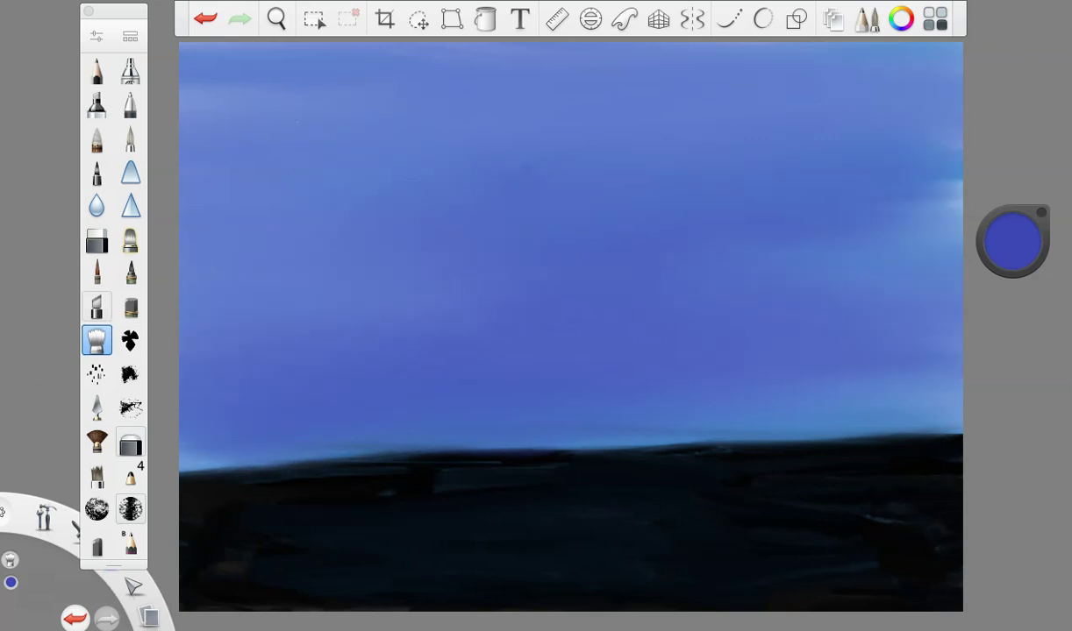
left_click_drag(903, 200, 956, 208)
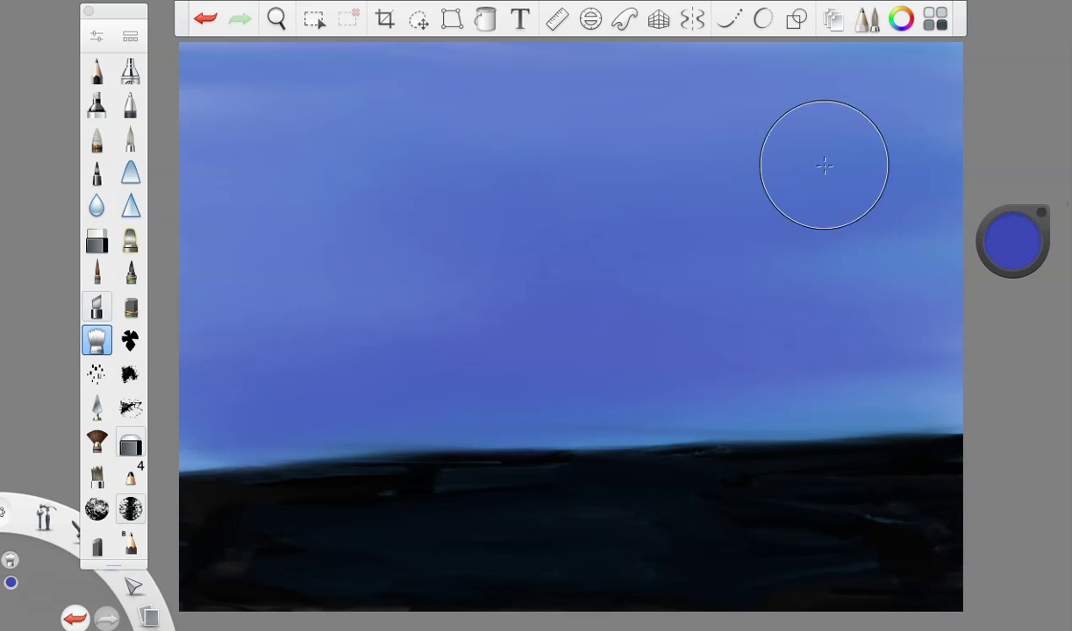
- Layer medium blue and lighter blue Soft Pastel strokes across the sky, then smudge them smooth
left_click(1013, 241)
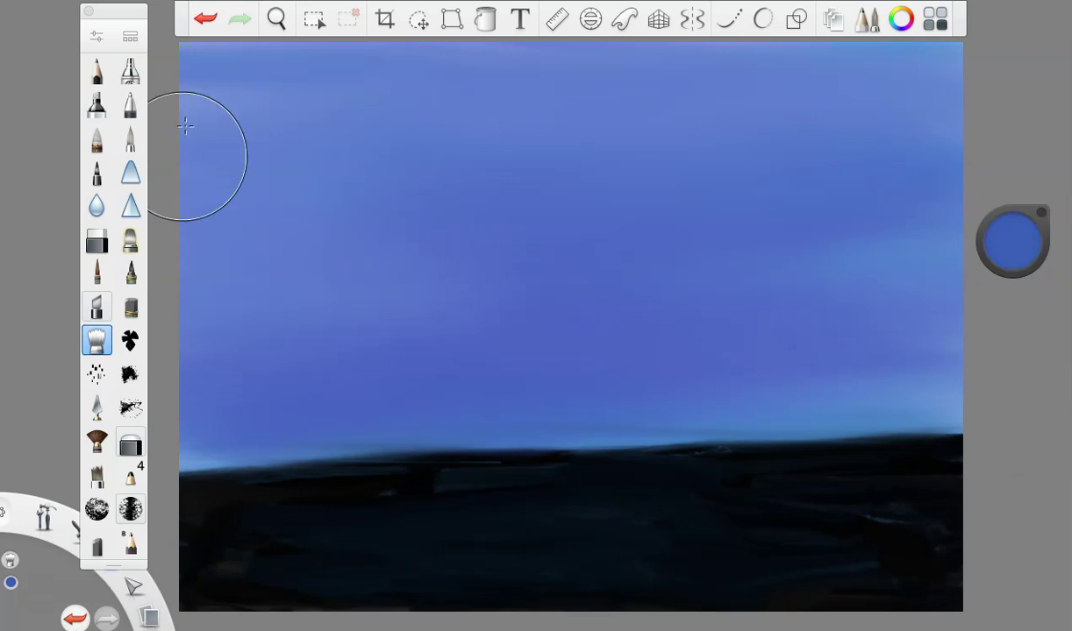
left_click(129, 306)
mouse_move(745, 166)
left_mouse_down()
mouse_move(502, 152)
mouse_move(648, 116)
left_mouse_up()
left_click_drag(1033, 246, 1017, 155)
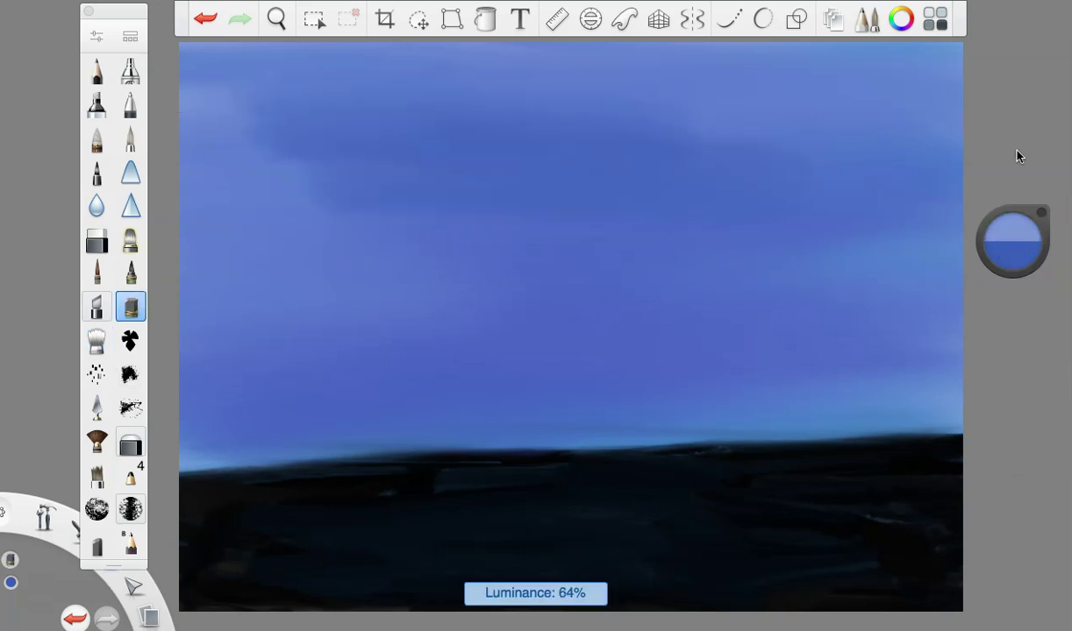
left_click_drag(706, 197, 517, 204)
mouse_move(351, 200)
left_mouse_down()
mouse_move(403, 127)
mouse_move(641, 258)
mouse_move(722, 263)
mouse_move(548, 313)
mouse_move(354, 329)
left_mouse_up()
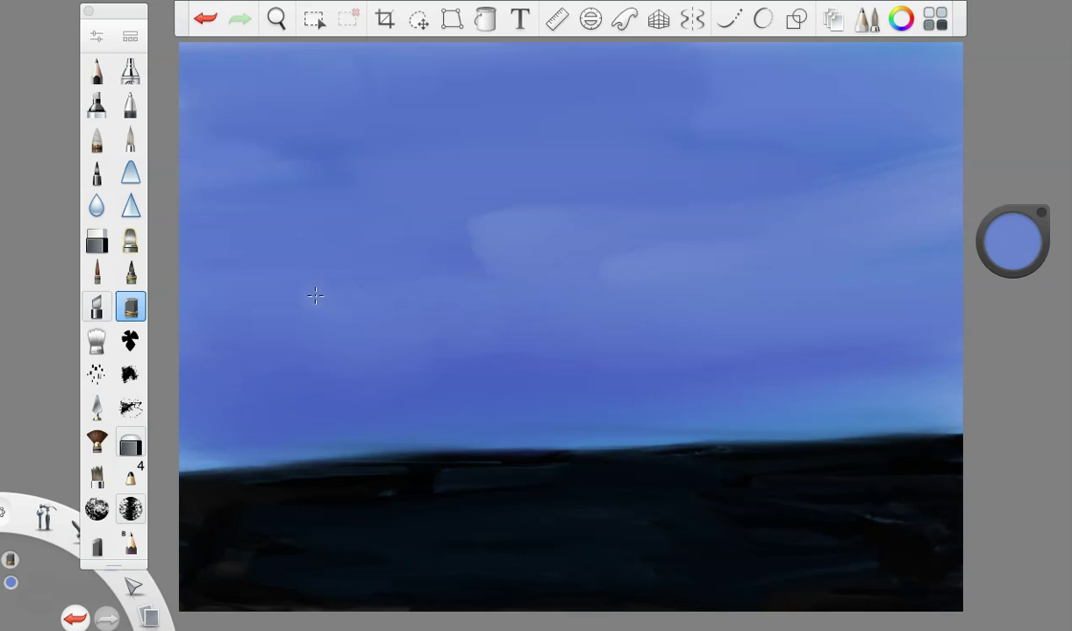
left_click(97, 340)
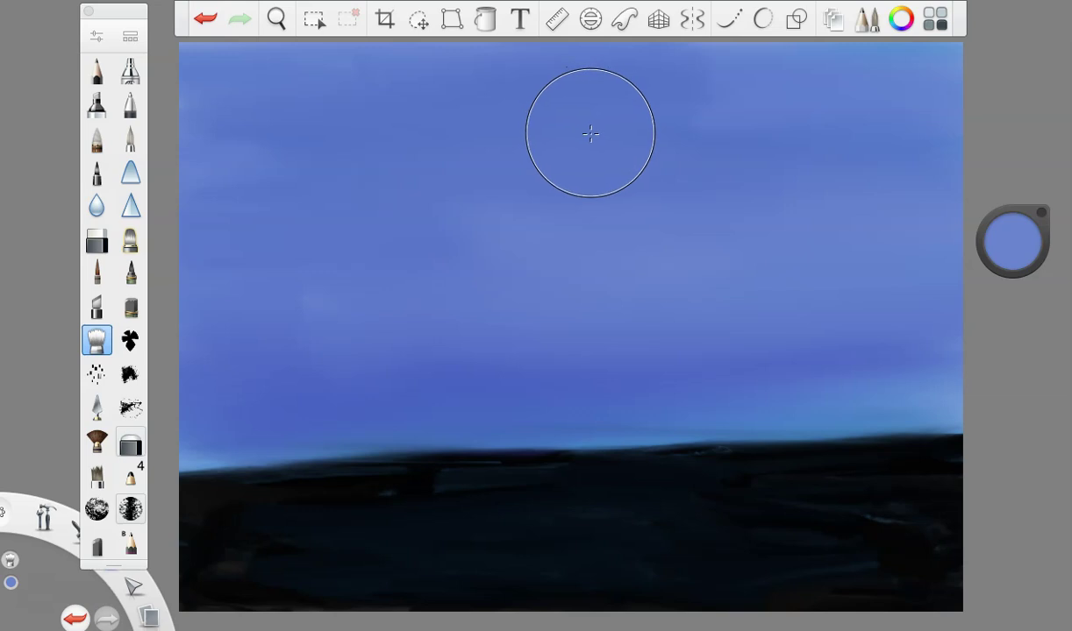
- Outline a dark red rectangle on the left part of the black ground with the Small Rigger at a smaller size
left_click(96, 273)
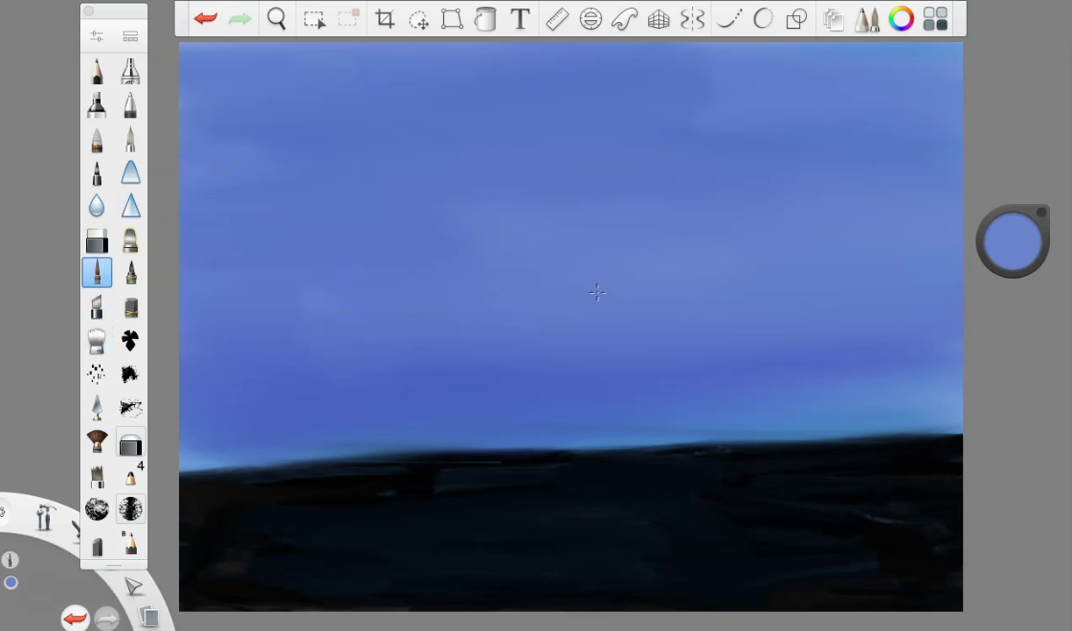
left_click(1014, 253)
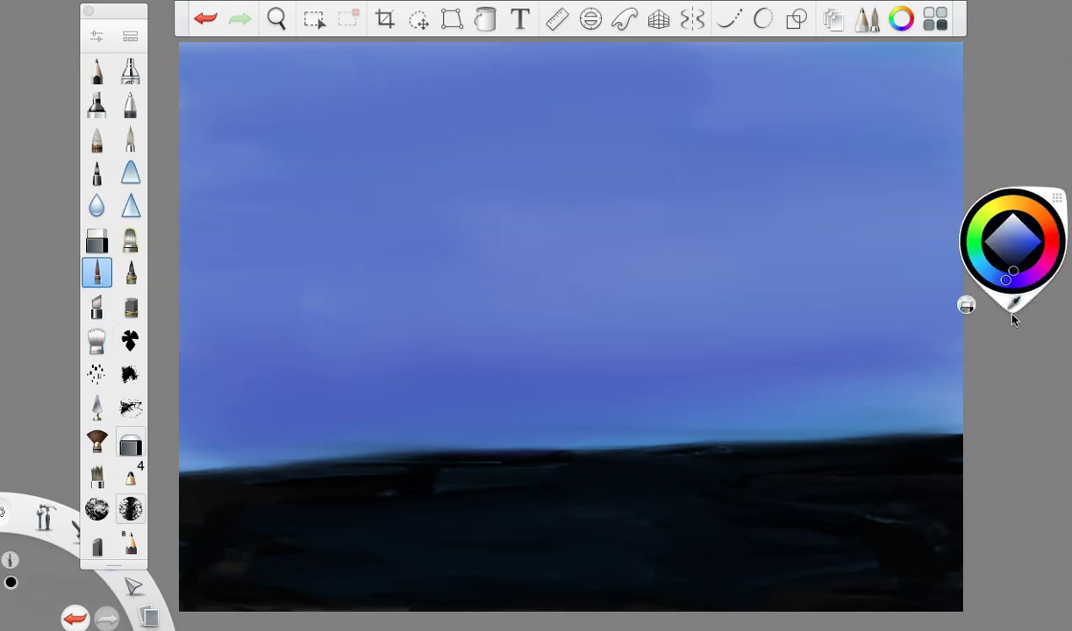
left_click(1051, 241)
left_click(1035, 245)
left_click(1022, 261)
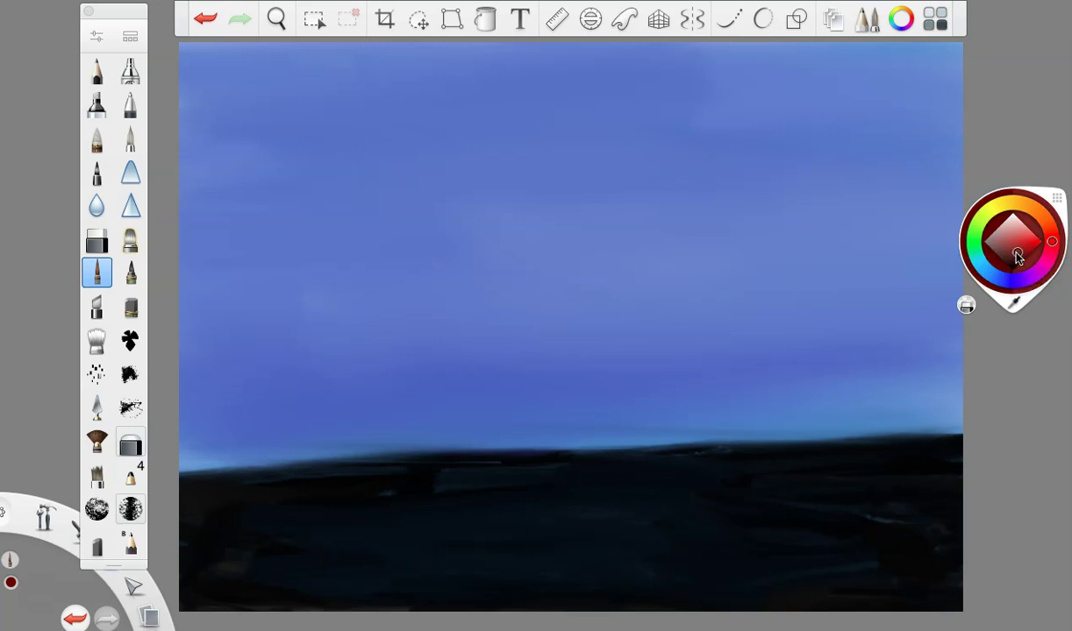
left_click(94, 36)
left_click_drag(234, 290, 219, 290)
left_click(175, 77)
left_click_drag(1018, 234, 1006, 287)
mouse_move(245, 502)
left_mouse_down()
mouse_move(353, 498)
mouse_move(247, 511)
mouse_move(301, 511)
mouse_move(253, 540)
mouse_move(249, 582)
mouse_move(367, 501)
mouse_move(285, 519)
mouse_move(265, 557)
mouse_move(258, 518)
mouse_move(363, 520)
mouse_move(279, 551)
mouse_move(277, 534)
mouse_move(363, 507)
mouse_move(357, 555)
left_mouse_up()
mouse_move(363, 497)
left_mouse_down()
mouse_move(357, 556)
mouse_move(354, 540)
mouse_move(338, 579)
left_mouse_up()
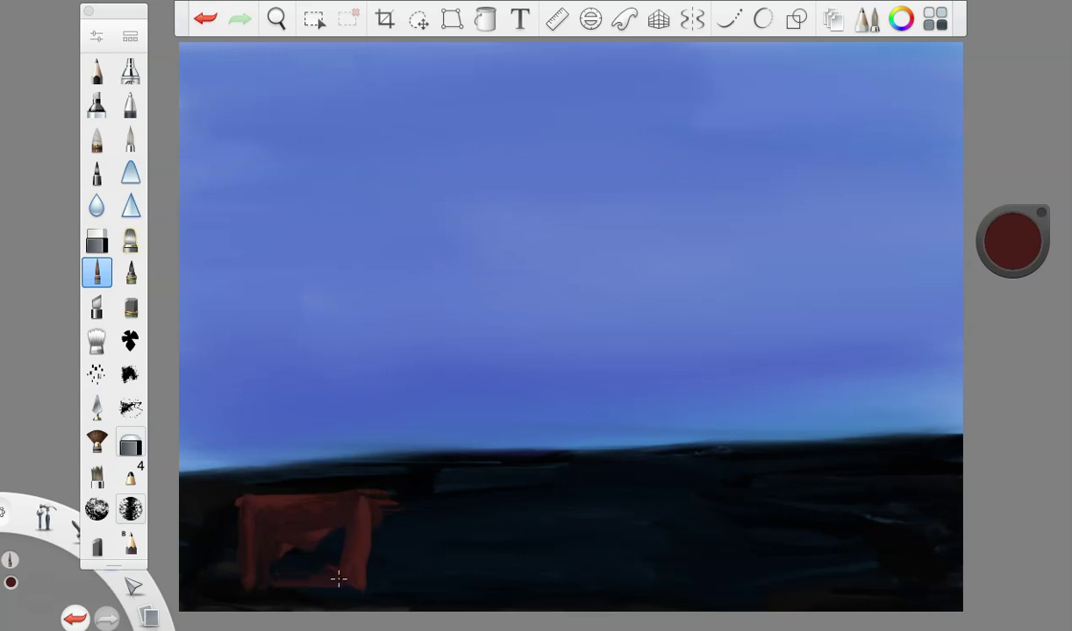
- Fill the red rectangle's interior and go over its right edge in a darker red
left_click_drag(337, 534, 349, 541)
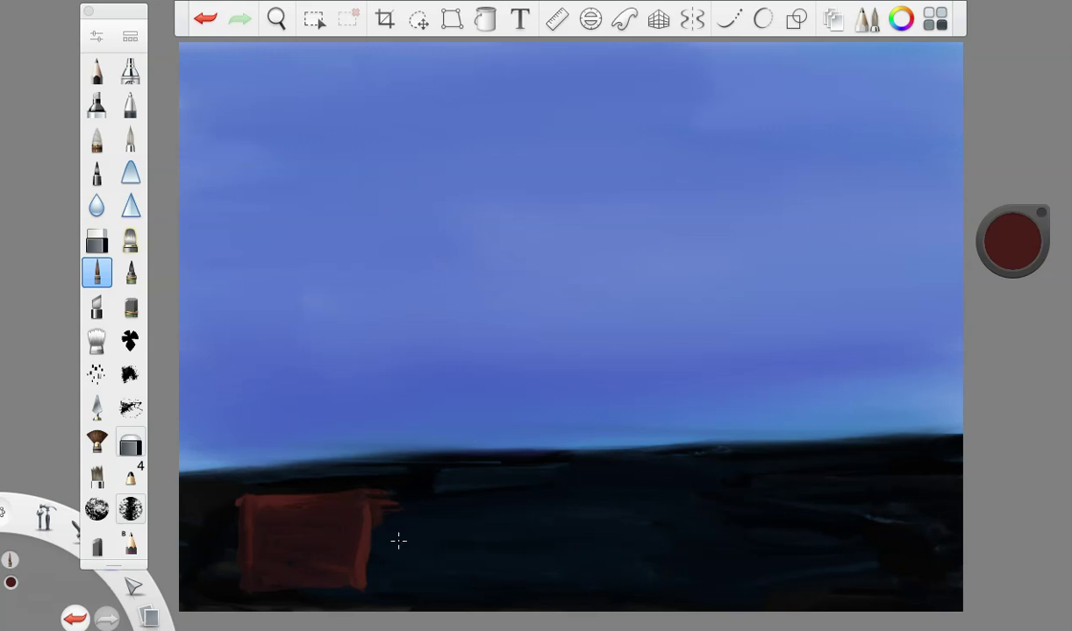
mouse_move(1013, 249)
left_mouse_down()
mouse_move(1017, 290)
mouse_move(1049, 252)
left_mouse_up()
left_click_drag(363, 506, 363, 583)
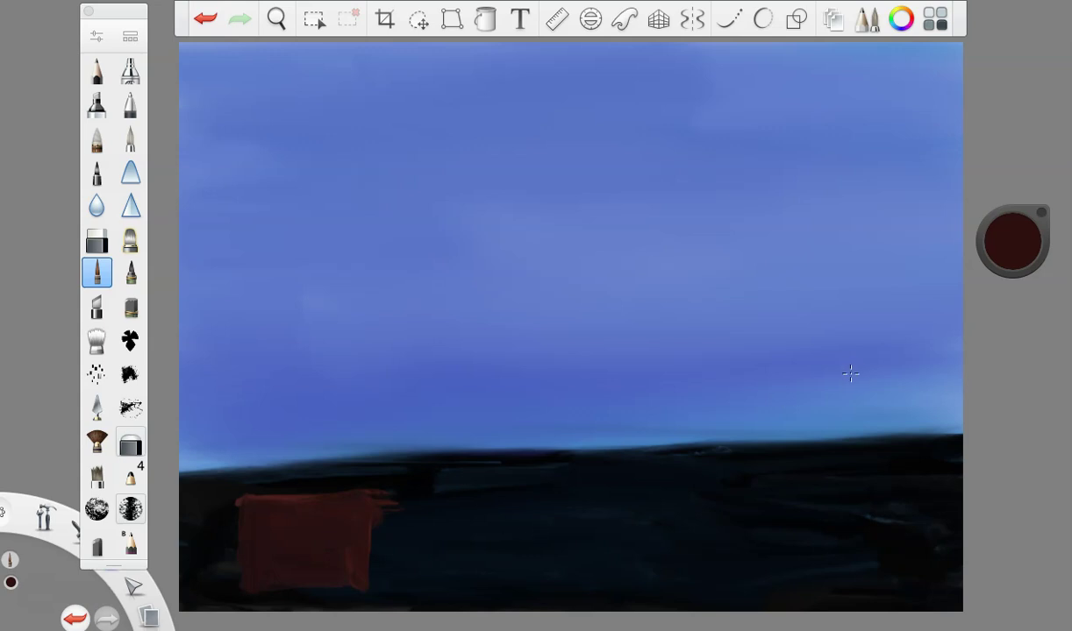
- Paint a filled black rounded head shape in the upper middle of the sky
left_click_drag(1008, 210, 1005, 399)
mouse_move(496, 84)
left_mouse_down()
mouse_move(554, 83)
mouse_move(520, 75)
mouse_move(561, 81)
mouse_move(542, 77)
mouse_move(590, 122)
mouse_move(580, 97)
mouse_move(568, 97)
mouse_move(545, 158)
mouse_move(584, 122)
mouse_move(518, 128)
left_mouse_up()
mouse_move(503, 89)
left_mouse_down()
mouse_move(530, 107)
mouse_move(560, 88)
mouse_move(552, 117)
left_mouse_up()
mouse_move(511, 85)
left_mouse_down()
mouse_move(470, 125)
mouse_move(535, 139)
mouse_move(520, 124)
mouse_move(543, 108)
left_mouse_up()
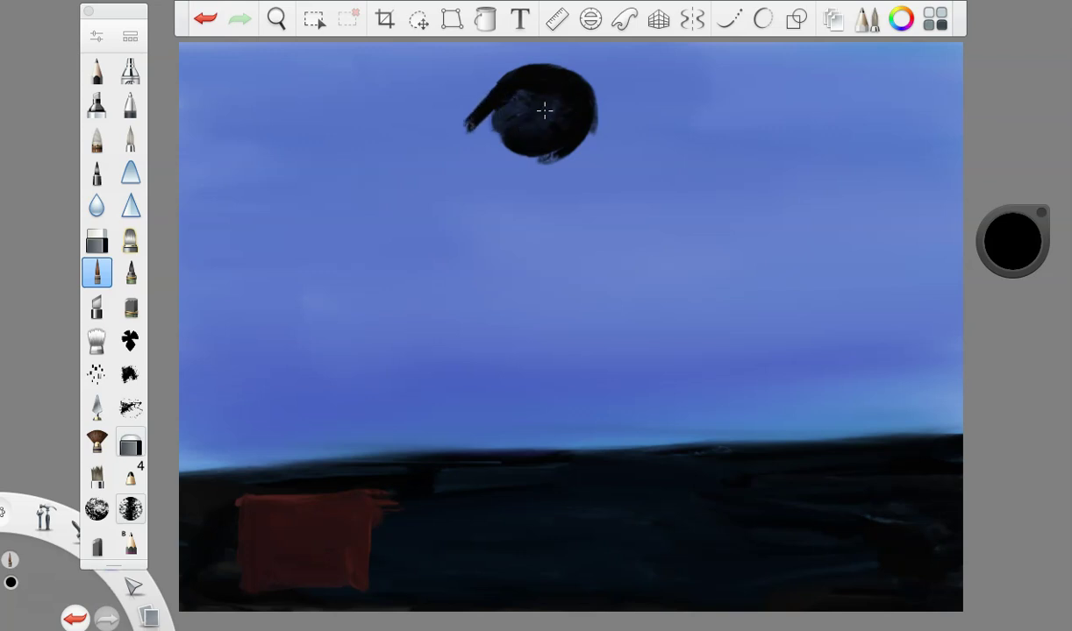
mouse_move(515, 143)
left_mouse_down()
mouse_move(484, 122)
mouse_move(534, 102)
mouse_move(529, 119)
mouse_move(552, 140)
mouse_move(526, 147)
left_mouse_up()
- Set the Small Rigger size to 13.7 and extend the head's left side into a pointed beak
left_click(97, 36)
left_click_drag(223, 290, 212, 292)
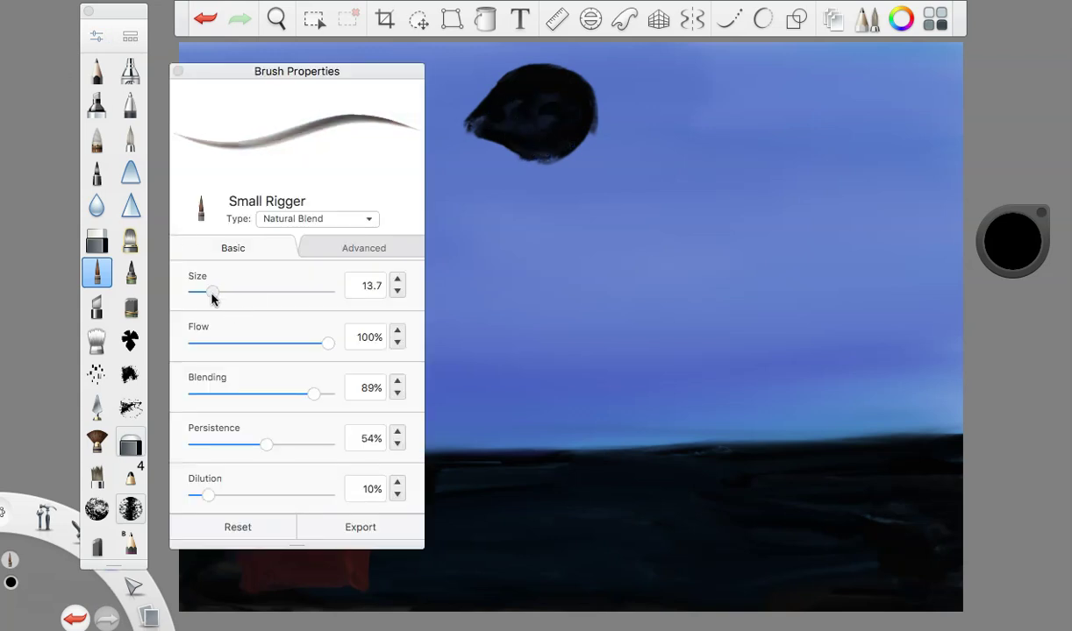
left_click(179, 73)
mouse_move(482, 114)
left_mouse_down()
mouse_move(455, 138)
mouse_move(469, 131)
left_mouse_up()
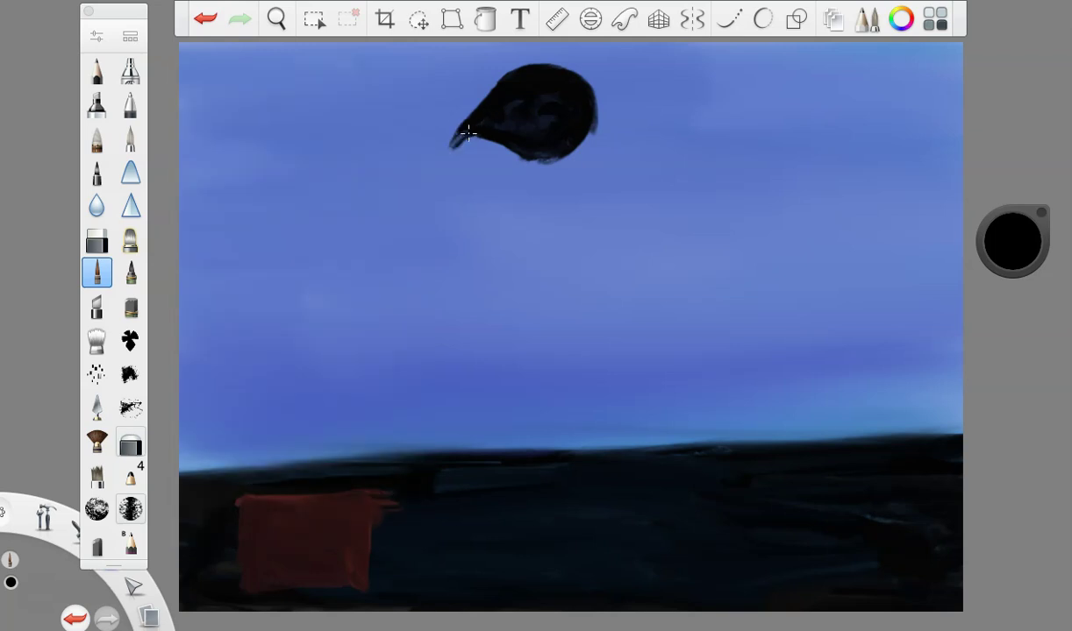
- Paint the figure's shoulder, curved front torso line and first leg in black, reaching down towards the horizon
left_click_drag(577, 156, 583, 213)
mouse_move(569, 155)
left_mouse_down()
mouse_move(602, 163)
mouse_move(585, 212)
mouse_move(584, 167)
left_mouse_up()
mouse_move(520, 158)
left_mouse_down()
mouse_move(518, 278)
mouse_move(528, 303)
mouse_move(559, 325)
left_mouse_up()
mouse_move(519, 276)
left_mouse_down()
mouse_move(537, 303)
mouse_move(510, 379)
mouse_move(507, 443)
left_mouse_up()
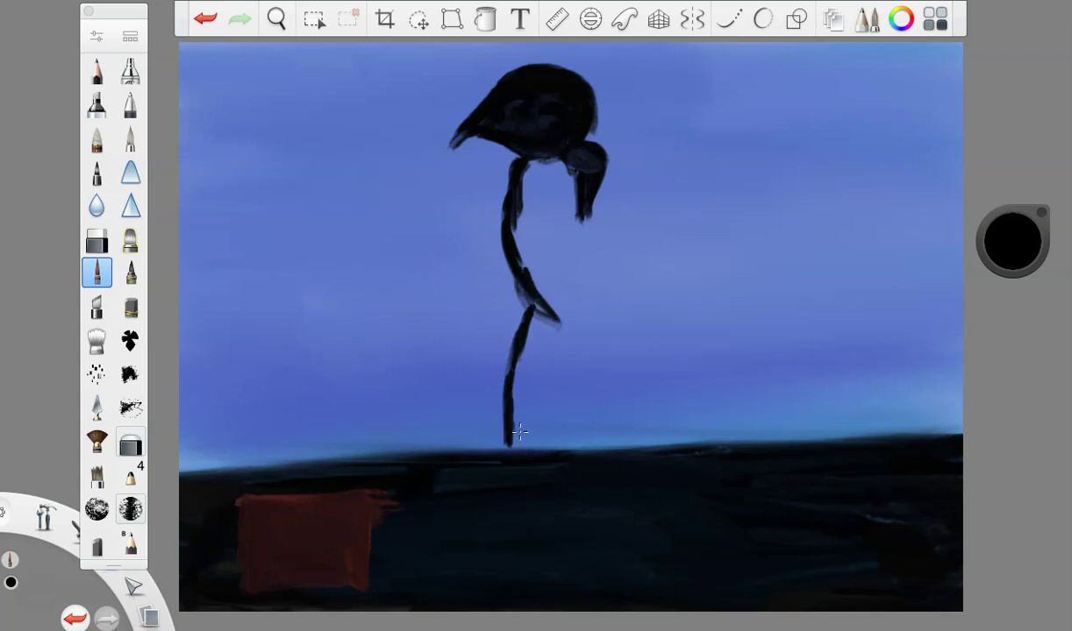
- Complete the black figure with an arm stretched out to the left, a back line, hips, second leg and hanging right arm
mouse_move(576, 173)
left_mouse_down()
mouse_move(525, 233)
mouse_move(479, 230)
mouse_move(403, 255)
mouse_move(489, 230)
mouse_move(317, 266)
left_mouse_up()
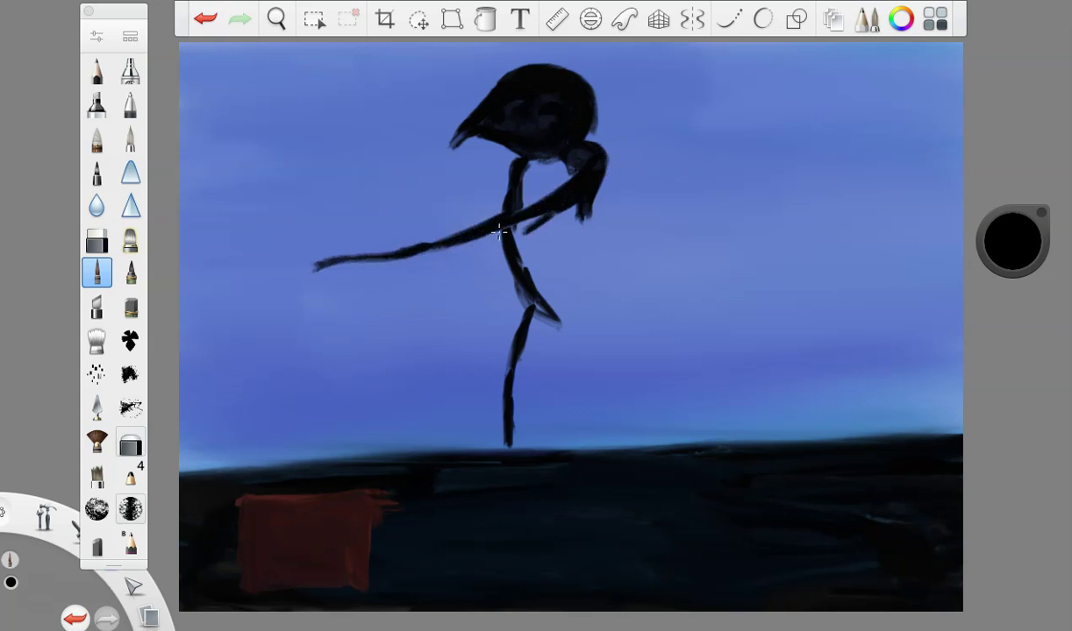
left_click_drag(598, 200, 562, 292)
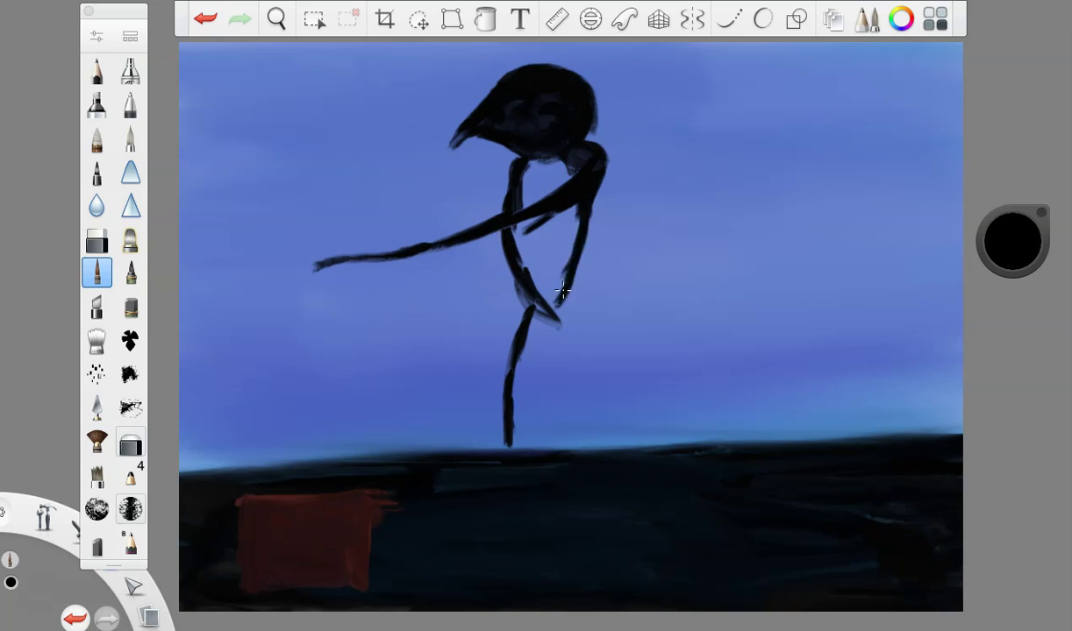
mouse_move(585, 221)
left_mouse_down()
mouse_move(566, 309)
mouse_move(526, 302)
mouse_move(543, 291)
mouse_move(534, 301)
mouse_move(575, 301)
mouse_move(529, 307)
mouse_move(575, 307)
mouse_move(578, 434)
left_mouse_up()
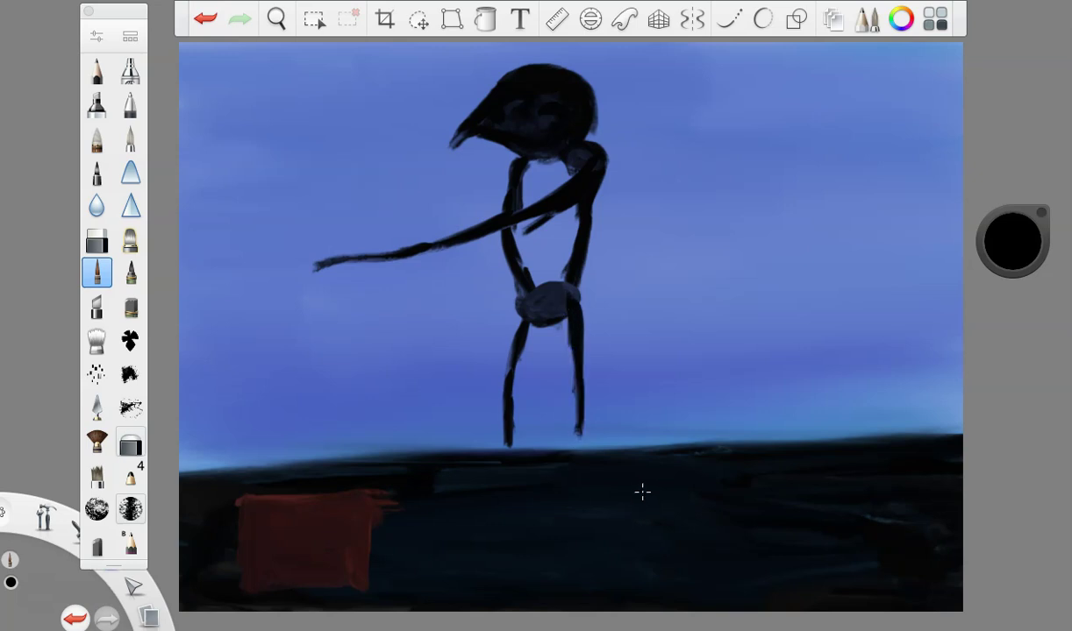
left_click_drag(587, 228, 648, 315)
left_click_drag(558, 227, 667, 355)
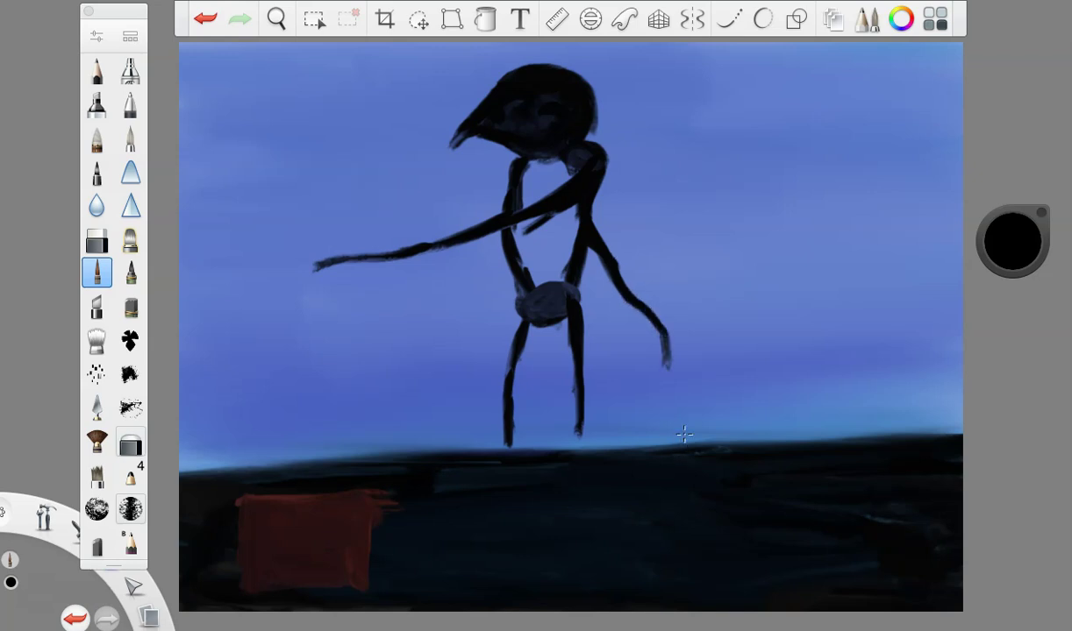
- Paint muted blue highlights along the outstretched arm, using darkened shades of a blue sampled from the sky
left_click_drag(1012, 260, 966, 306)
left_click(686, 390, "alt")
left_click(97, 36)
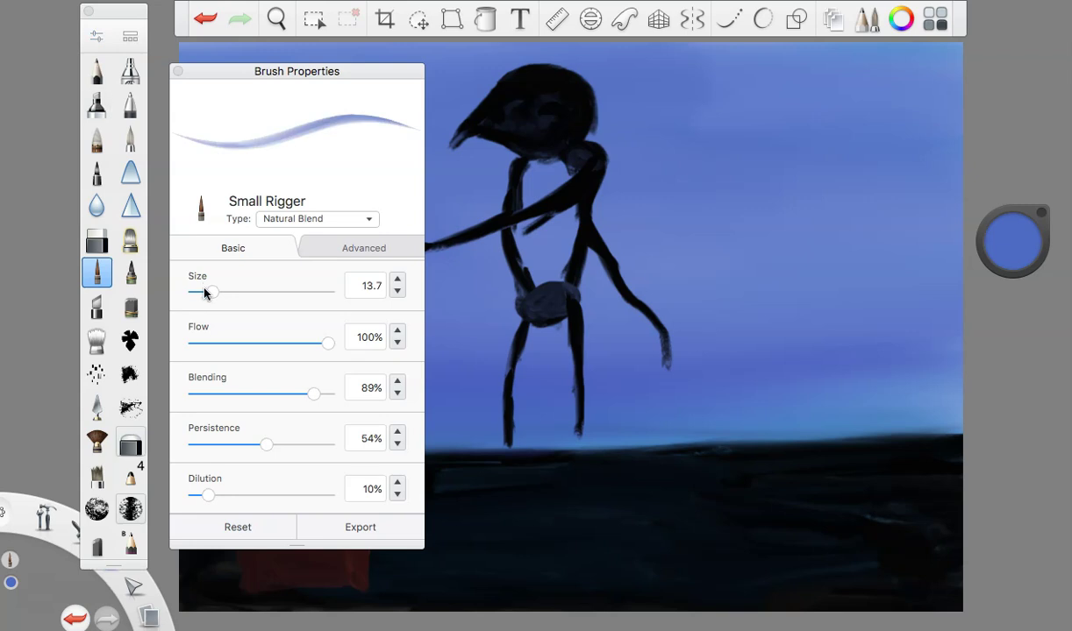
left_click_drag(211, 294, 214, 293)
left_click(178, 71)
left_click_drag(1011, 245, 1006, 323)
mouse_move(603, 154)
left_mouse_down()
mouse_move(551, 200)
mouse_move(406, 255)
left_mouse_up()
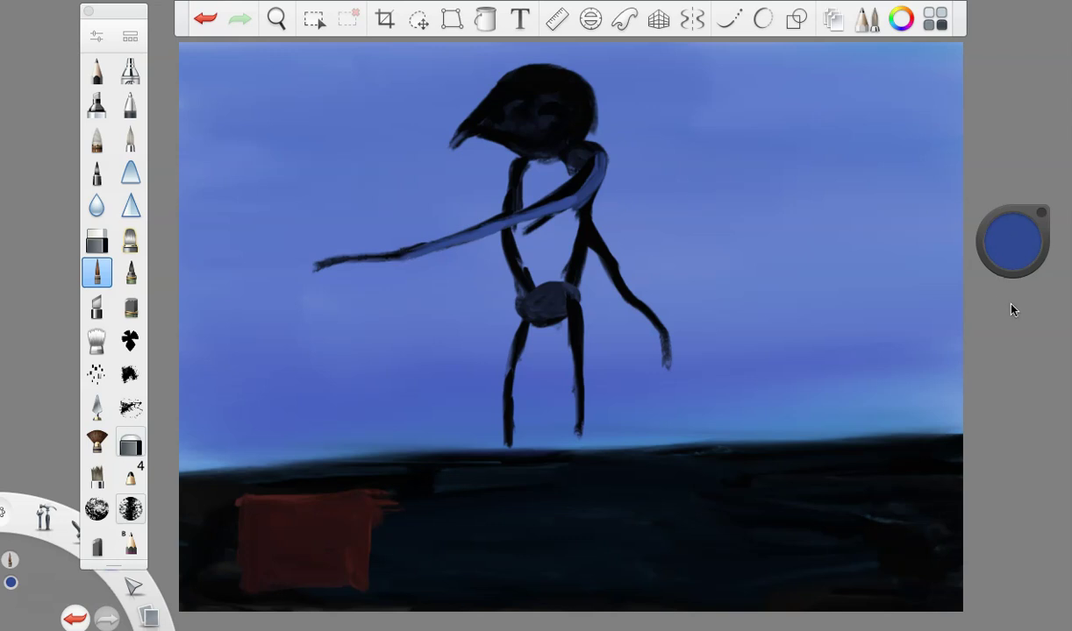
left_click_drag(1011, 250, 1010, 298)
mouse_move(598, 151)
left_mouse_down()
mouse_move(566, 194)
mouse_move(532, 211)
mouse_move(353, 258)
left_mouse_up()
- Fill the figure's torso and hips with very dark navy using a larger brush
mouse_move(1004, 212)
left_mouse_down()
mouse_move(1009, 311)
mouse_move(704, 325)
left_mouse_up()
left_click(96, 36)
left_click_drag(199, 285, 221, 290)
left_click(573, 271)
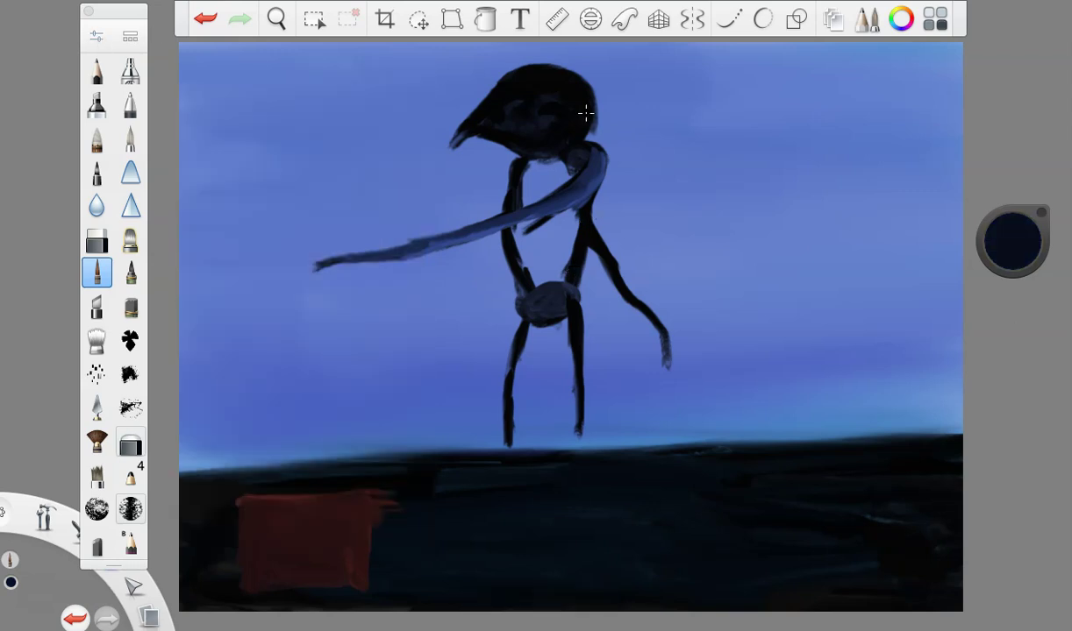
mouse_move(515, 265)
left_mouse_down()
mouse_move(534, 263)
mouse_move(561, 298)
mouse_move(563, 226)
mouse_move(517, 223)
mouse_move(546, 227)
mouse_move(553, 262)
mouse_move(504, 171)
mouse_move(540, 162)
mouse_move(524, 187)
mouse_move(532, 197)
left_mouse_up()
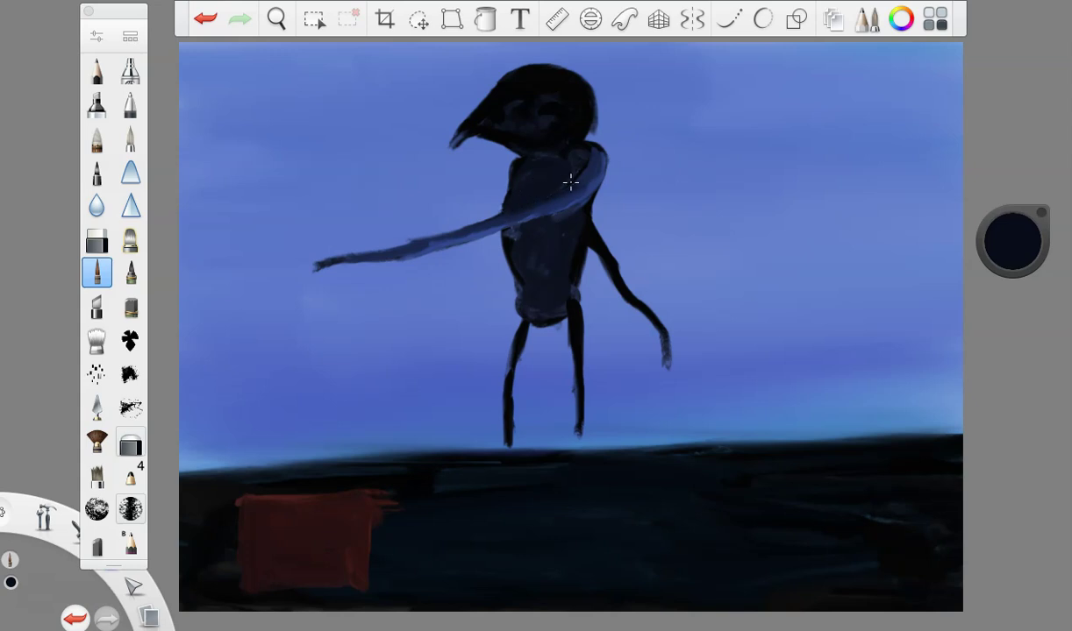
- Trim the back and top of the head to a smaller shape by painting over its edge with sampled sky blue
left_click(1004, 255)
left_click(1012, 304)
left_click(607, 120)
mouse_move(593, 136)
left_mouse_down()
mouse_move(593, 100)
mouse_move(559, 67)
mouse_move(543, 67)
left_mouse_up()
mouse_move(590, 121)
left_mouse_down()
mouse_move(581, 136)
mouse_move(582, 105)
mouse_move(530, 61)
left_mouse_up()
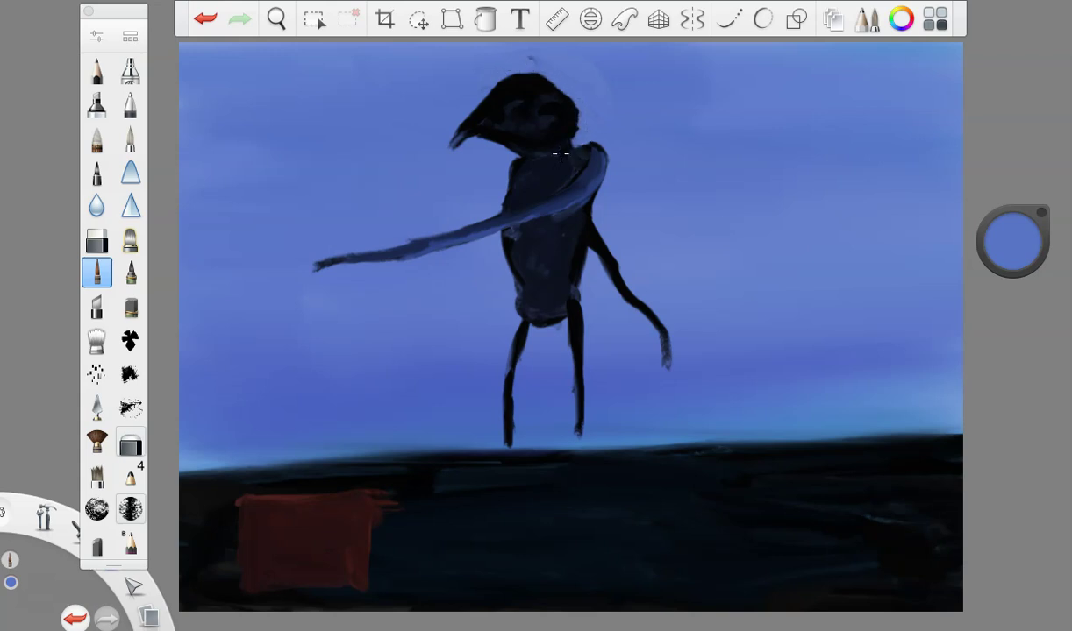
- Round out the top of the head and beak with black
left_click_drag(997, 233, 994, 491)
mouse_move(486, 112)
left_mouse_down()
mouse_move(521, 81)
mouse_move(565, 102)
mouse_move(537, 76)
mouse_move(507, 82)
mouse_move(484, 106)
mouse_move(522, 97)
mouse_move(501, 87)
mouse_move(469, 123)
mouse_move(507, 138)
left_mouse_up()
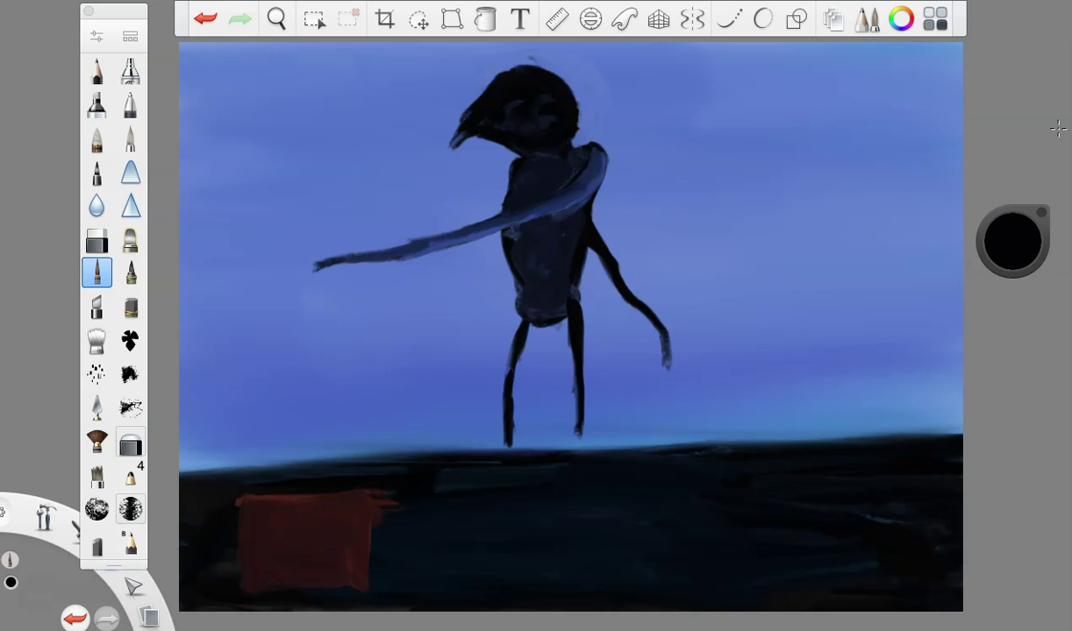
- With the Small Rigger at size 13.0, paint a black bulge on the belly and thicken the rear leg down to the ground
left_click(96, 36)
left_click_drag(248, 292, 212, 292)
left_click(178, 71)
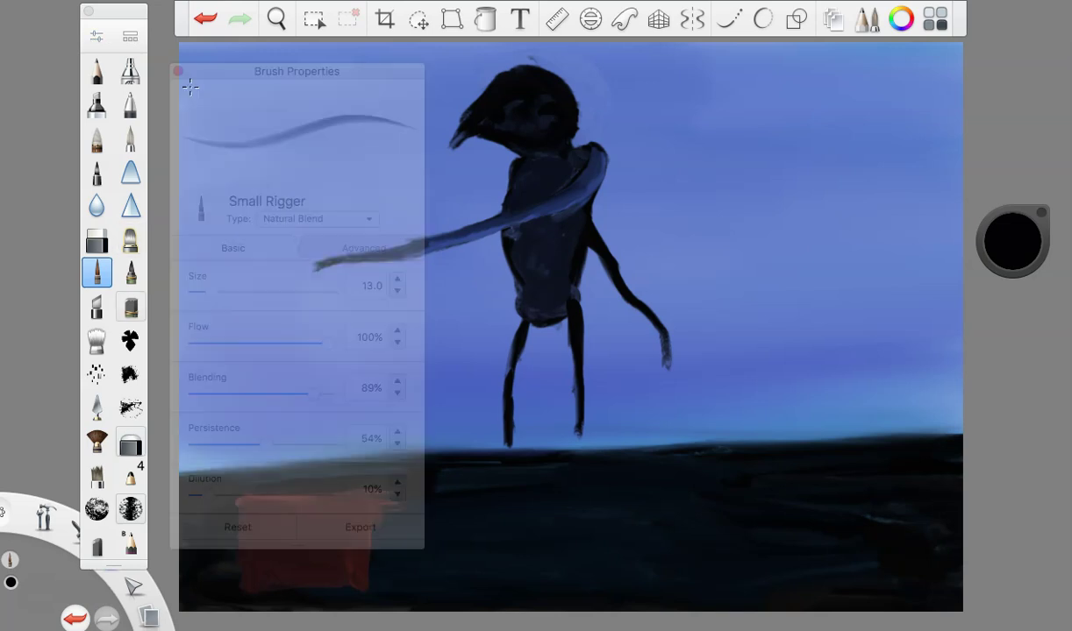
left_click_drag(529, 328, 512, 429)
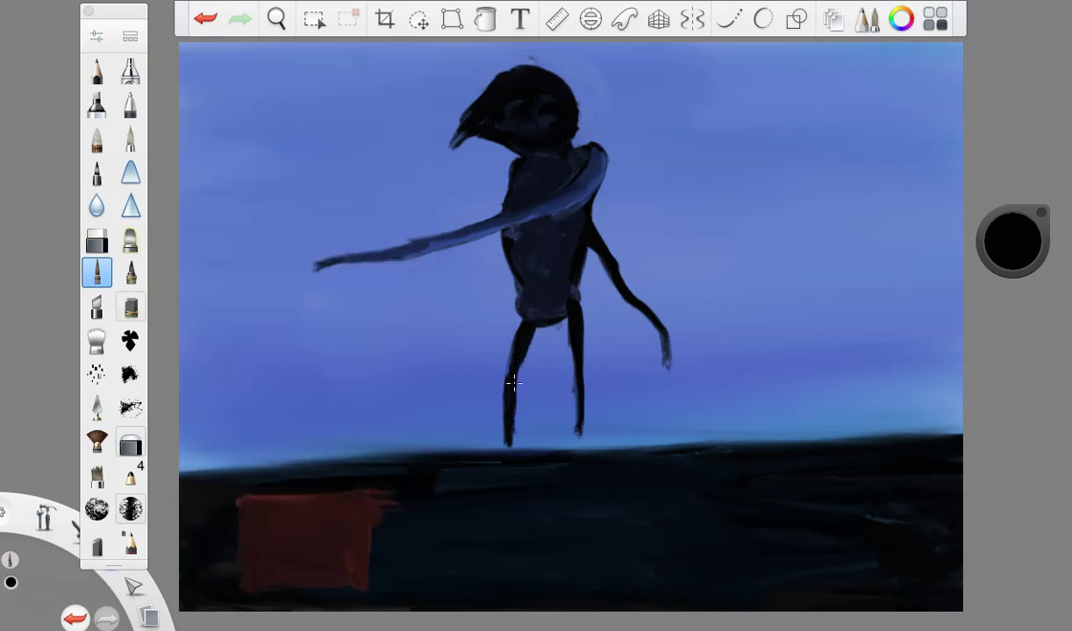
left_click(205, 19)
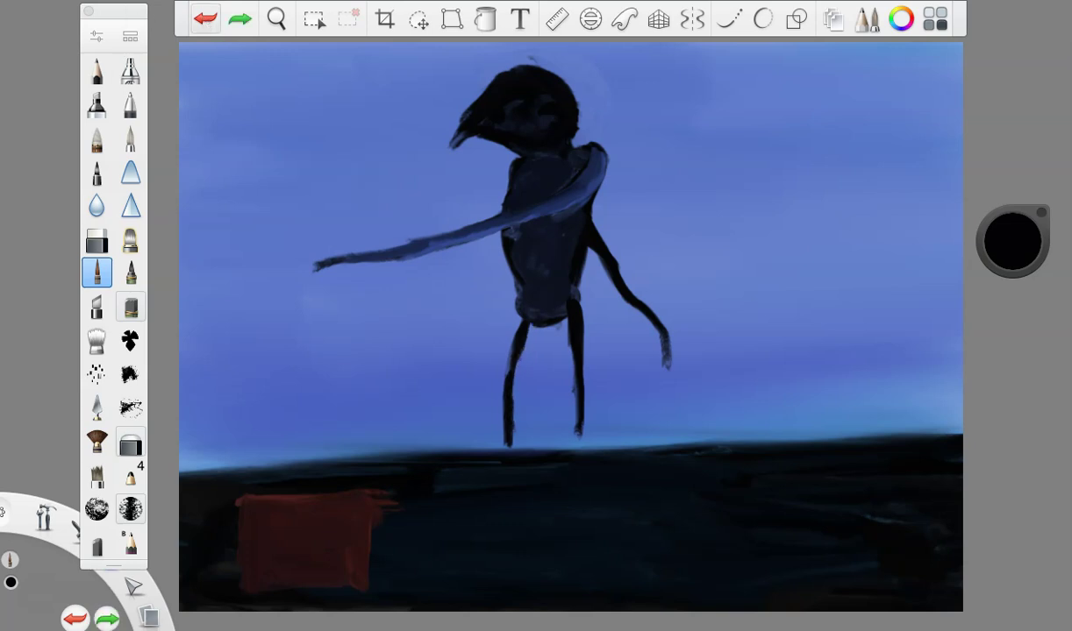
left_click_drag(504, 244, 498, 279)
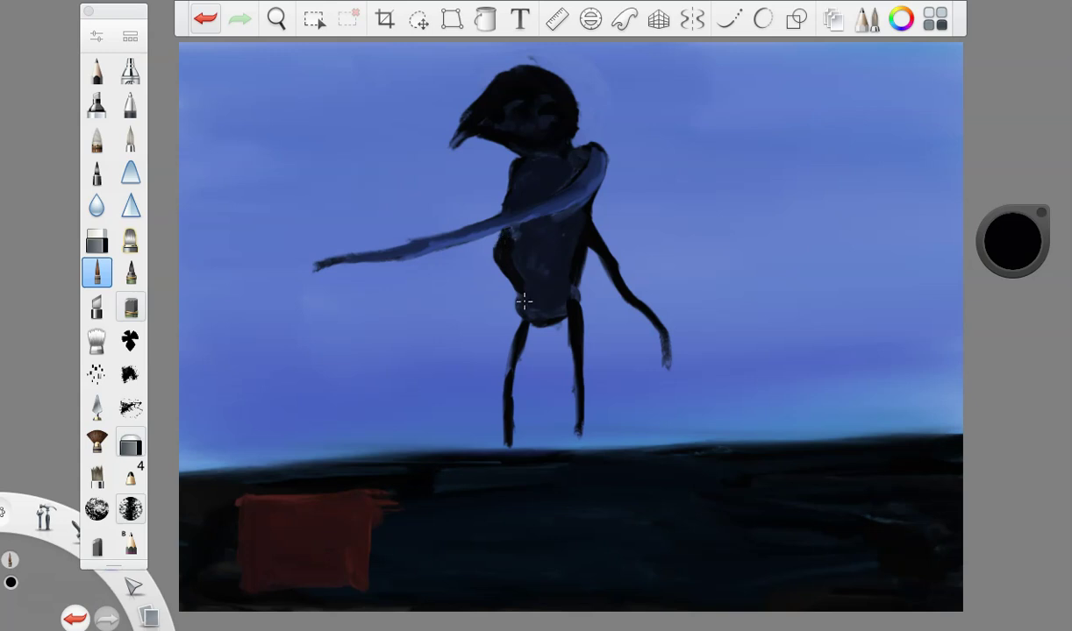
mouse_move(574, 317)
left_mouse_down()
mouse_move(569, 356)
mouse_move(560, 322)
mouse_move(575, 360)
mouse_move(574, 447)
mouse_move(616, 522)
mouse_move(617, 496)
mouse_move(576, 466)
left_mouse_up()
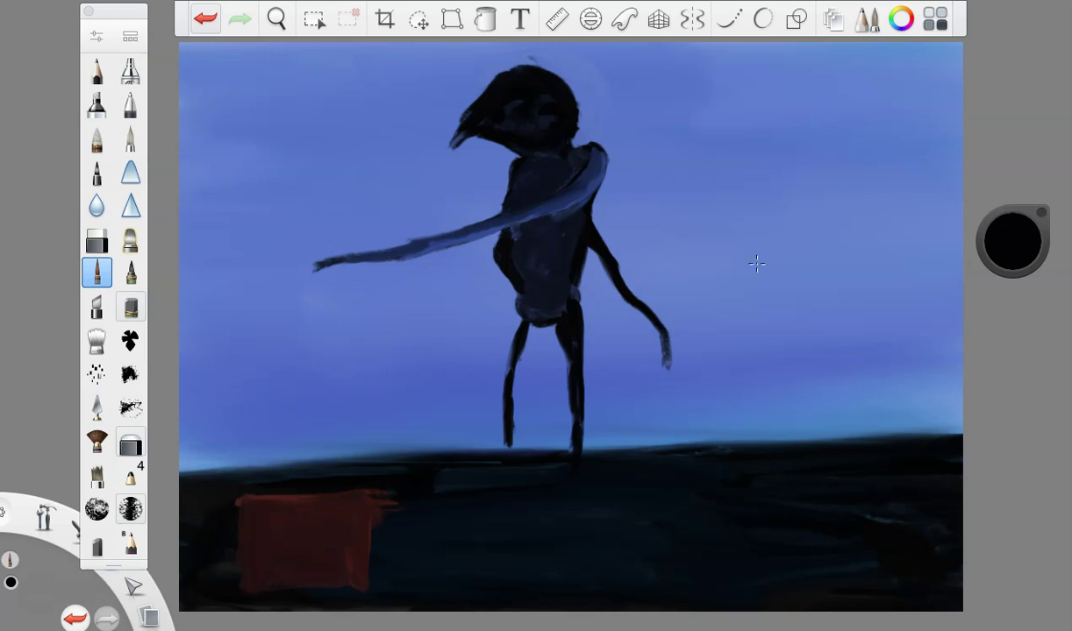
- Trim the front of the chest above the outstretched arm by painting over it with sampled sky blue
left_click_drag(1022, 238, 1015, 160)
left_click_drag(1024, 248, 883, 251)
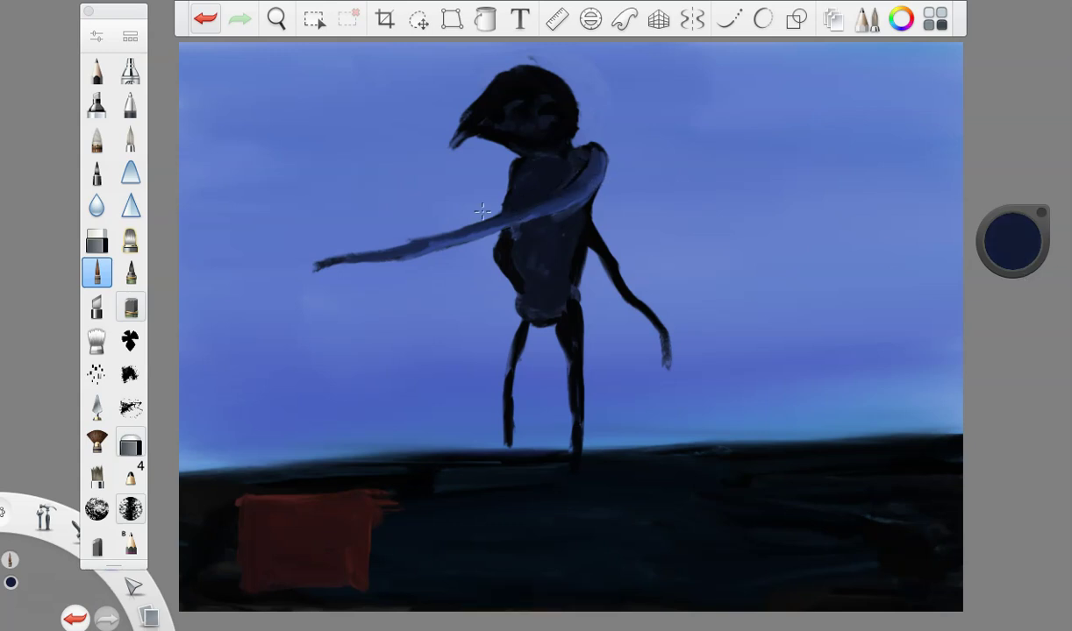
left_click(1017, 252)
left_click(1016, 304)
left_click(481, 178)
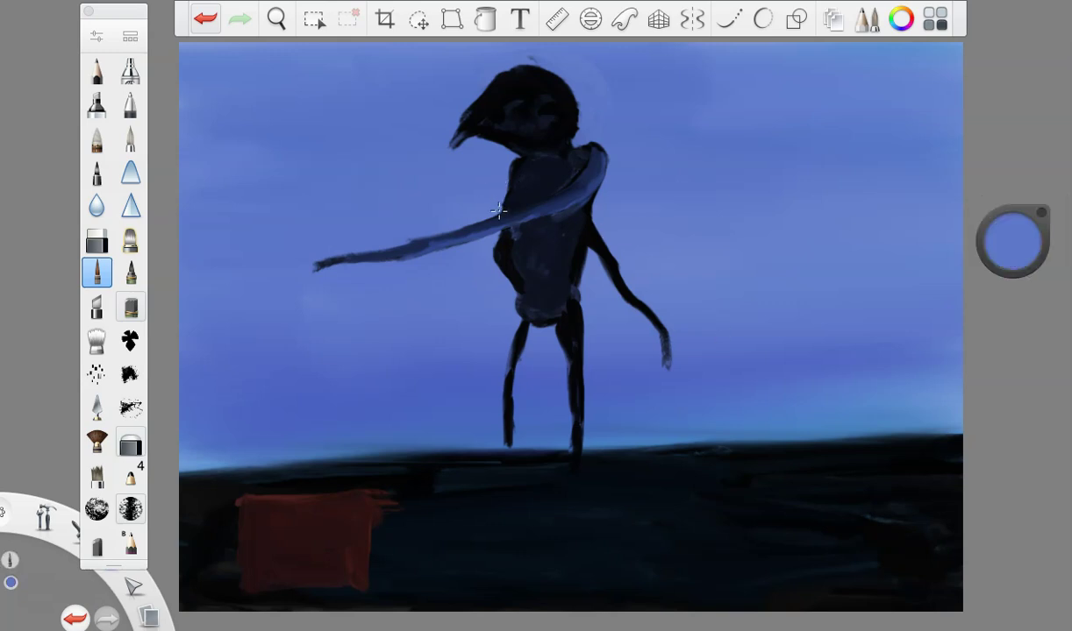
left_click_drag(514, 205, 520, 163)
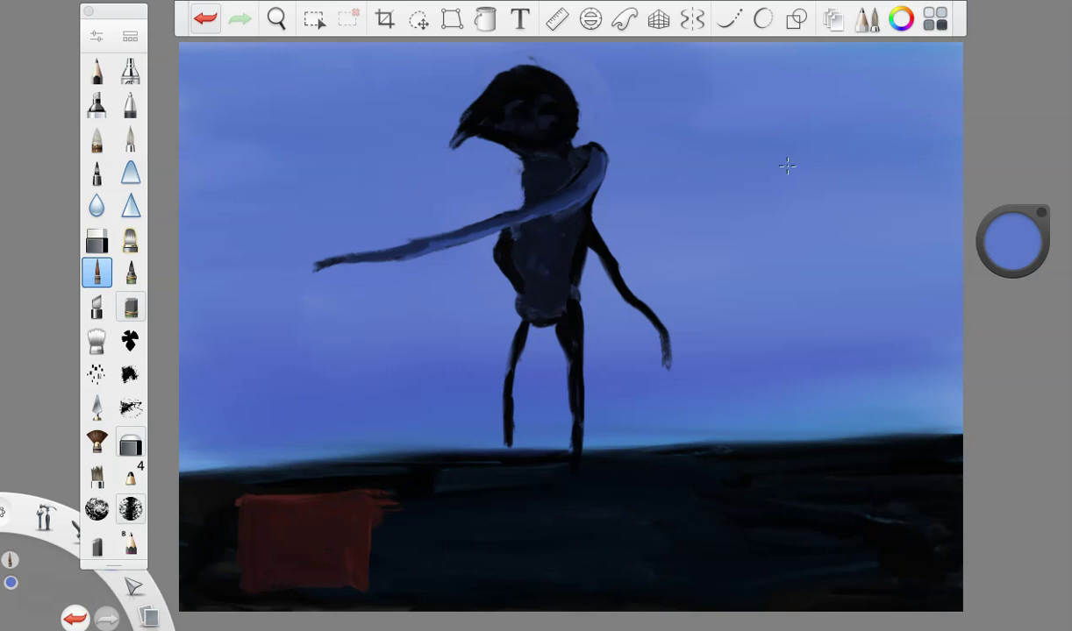
- Shorten the beak with sky blue and repaint its lower edge and the jaw in near-black
mouse_move(457, 112)
left_mouse_down()
mouse_move(446, 166)
mouse_move(473, 142)
left_mouse_up()
left_click_drag(1006, 242, 1012, 500)
left_click_drag(446, 130, 538, 153)
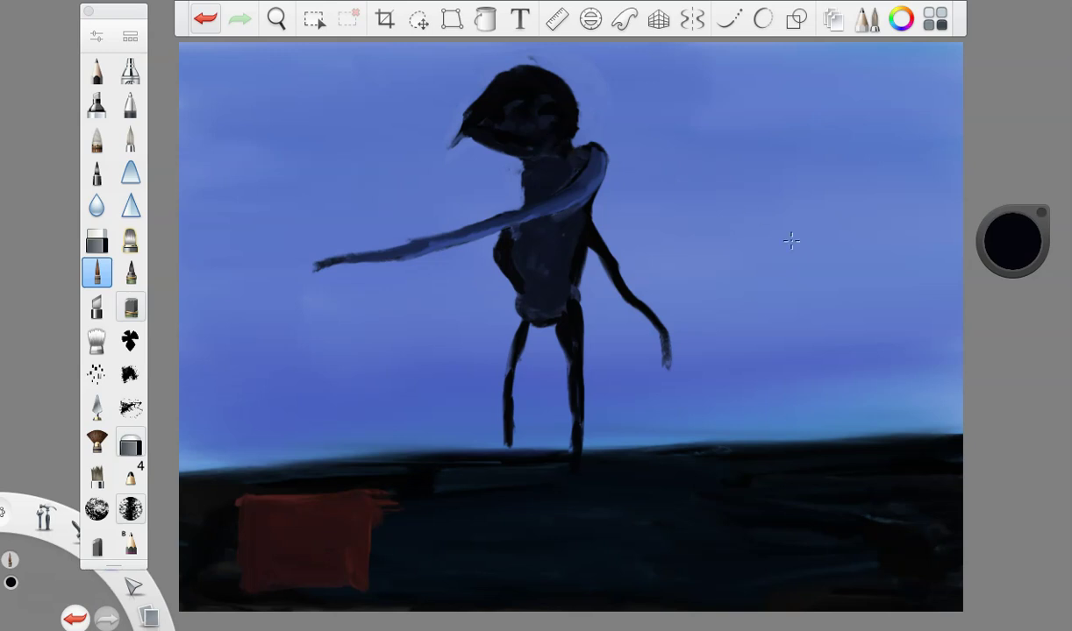
- Paint out the lower half of the hanging arm with sampled sky blue
left_click(1015, 256)
left_click(1014, 303)
left_click(658, 316)
mouse_move(657, 322)
left_mouse_down()
mouse_move(634, 306)
mouse_move(639, 324)
mouse_move(656, 299)
mouse_move(664, 335)
mouse_move(634, 312)
mouse_move(653, 300)
mouse_move(630, 321)
mouse_move(624, 312)
mouse_move(671, 334)
mouse_move(652, 358)
mouse_move(657, 314)
left_mouse_up()
- Repaint the hanging forearm in black pointing straight down, with the brush size set to 11.7
mouse_move(1010, 242)
left_mouse_down()
mouse_move(997, 466)
mouse_move(1005, 519)
left_mouse_up()
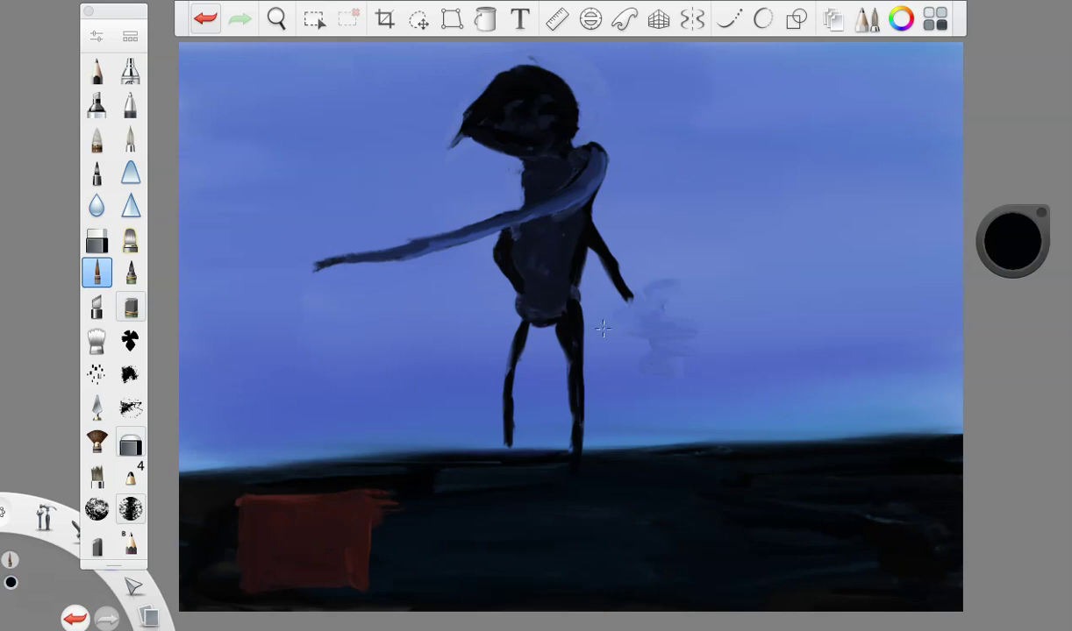
left_click(97, 36)
left_click_drag(210, 292, 208, 293)
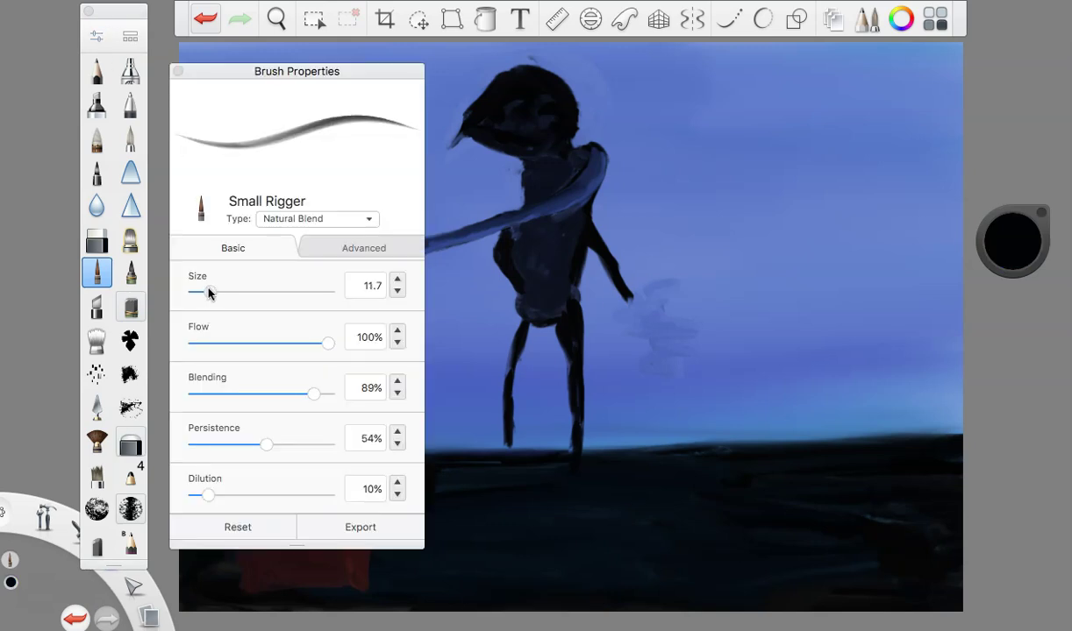
left_click(177, 70)
left_click_drag(614, 278, 629, 392)
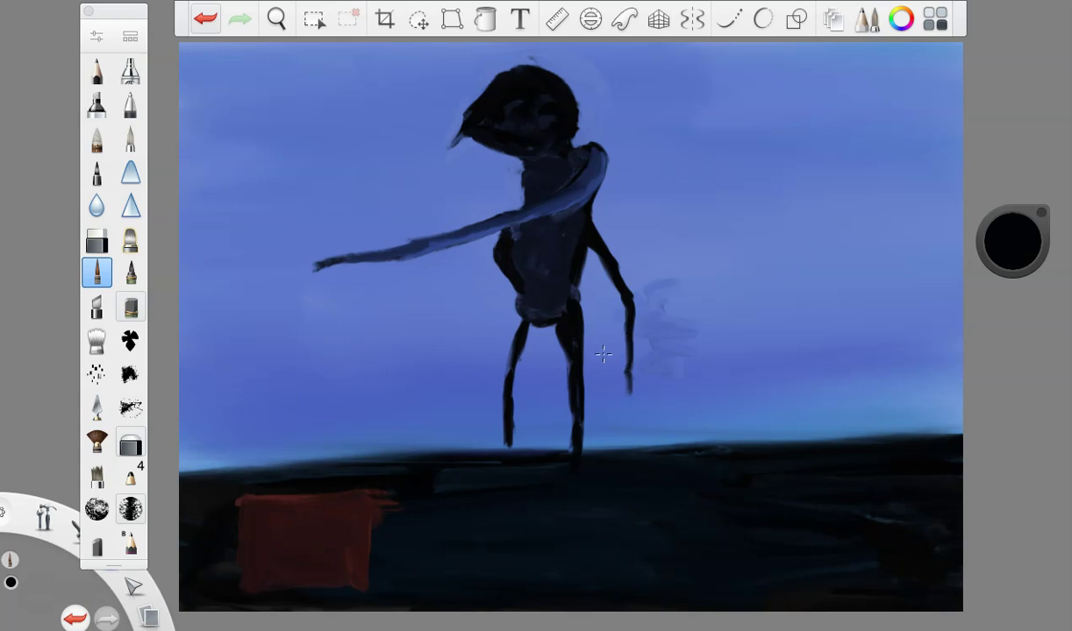
- Trim the shoulder's outer edge with sampled sky blue and rebuild the shoulder up to the neck in dark navy
left_click(1011, 304)
left_click(598, 137)
left_click_drag(586, 139, 601, 158)
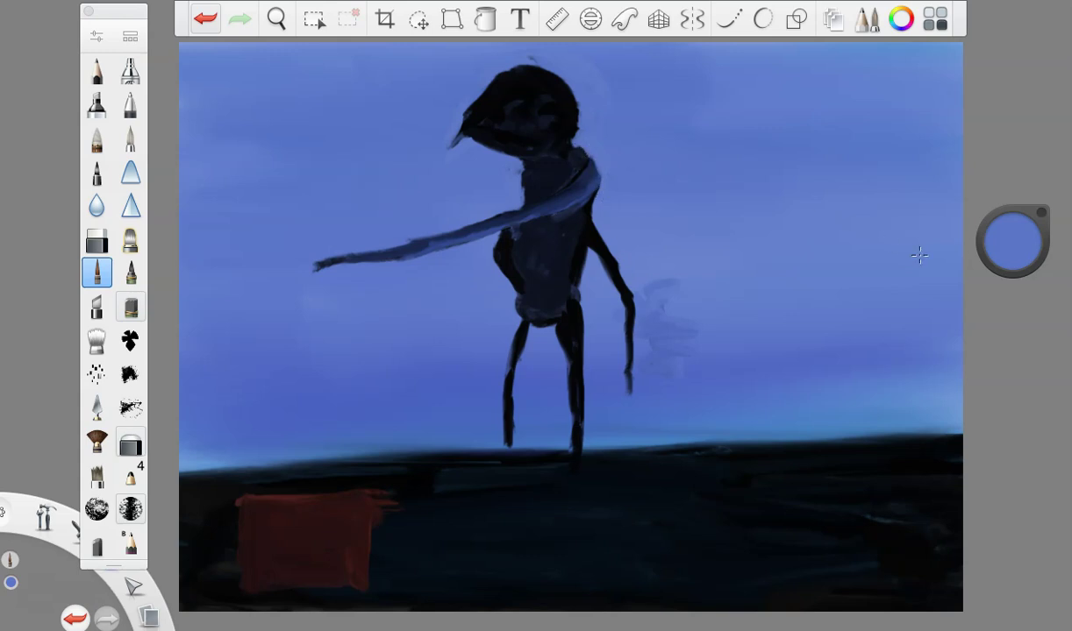
left_click_drag(1005, 247, 995, 465)
mouse_move(575, 152)
left_mouse_down()
mouse_move(594, 162)
mouse_move(581, 141)
mouse_move(563, 151)
mouse_move(565, 180)
left_mouse_up()
left_click(209, 21)
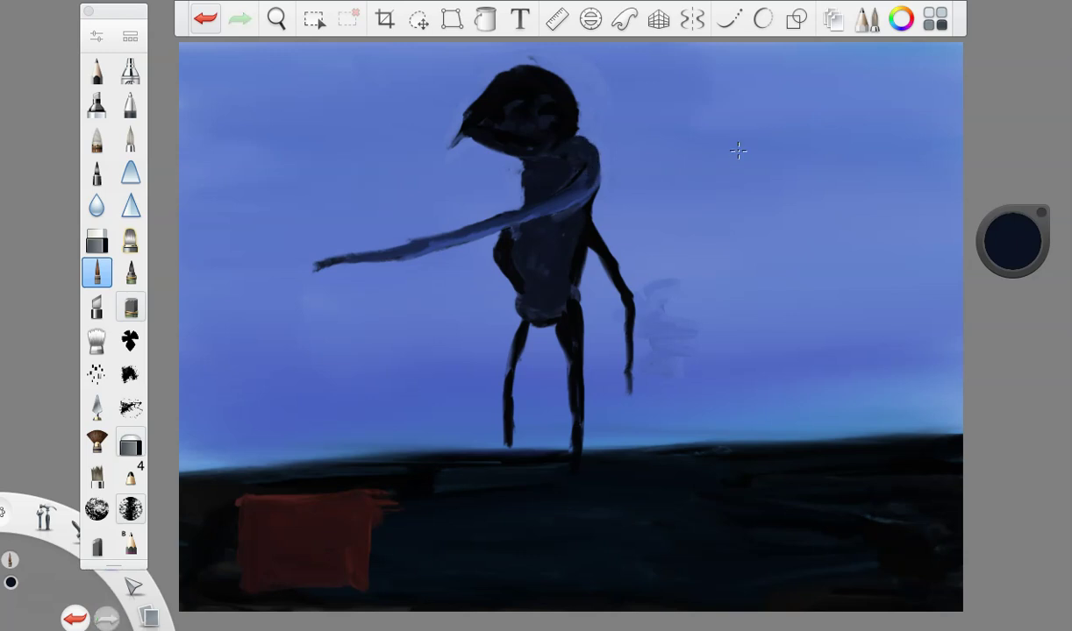
- Paint out the belly bulge with sampled sky blue and thicken the front leg down to the ground in black
left_click(1021, 249)
left_click(1009, 304)
left_click(481, 278)
mouse_move(509, 281)
left_mouse_down()
mouse_move(499, 242)
mouse_move(508, 272)
mouse_move(500, 240)
mouse_move(496, 260)
mouse_move(503, 235)
mouse_move(512, 281)
left_mouse_up()
left_click_drag(1013, 241, 1012, 505)
mouse_move(503, 341)
left_mouse_down()
mouse_move(521, 310)
mouse_move(507, 351)
mouse_move(514, 403)
mouse_move(501, 422)
mouse_move(515, 470)
left_mouse_up()
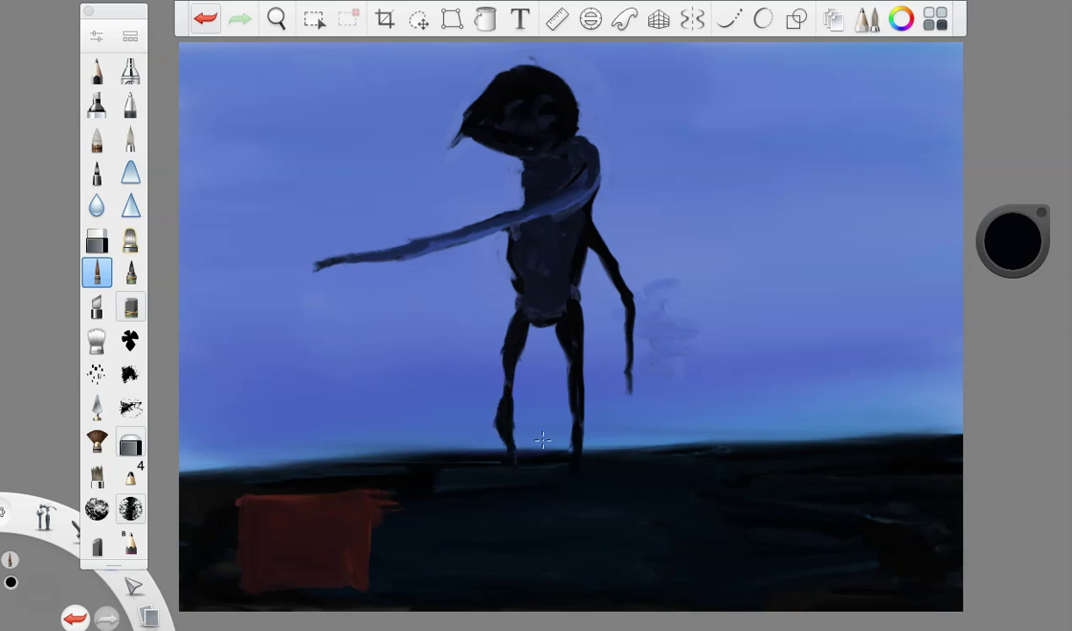
- Paint navy highlights across the back of the head using lightened shades and a brush size of 17.6
left_click_drag(1013, 230, 1016, 186)
mouse_move(545, 89)
left_mouse_down()
mouse_move(559, 96)
mouse_move(531, 106)
mouse_move(555, 125)
mouse_move(538, 88)
mouse_move(558, 123)
left_mouse_up()
left_click_drag(998, 231, 1001, 180)
left_click(97, 36)
left_click(215, 296)
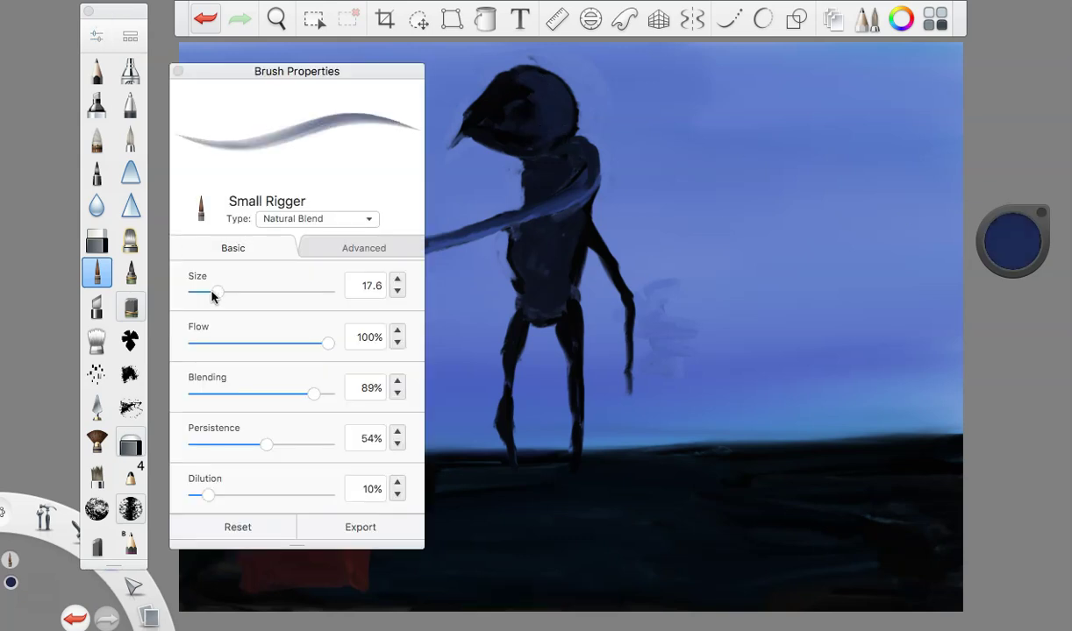
left_click(548, 87)
mouse_move(548, 87)
left_mouse_down()
mouse_move(563, 123)
mouse_move(530, 83)
mouse_move(550, 134)
mouse_move(565, 102)
mouse_move(568, 114)
mouse_move(527, 102)
left_mouse_up()
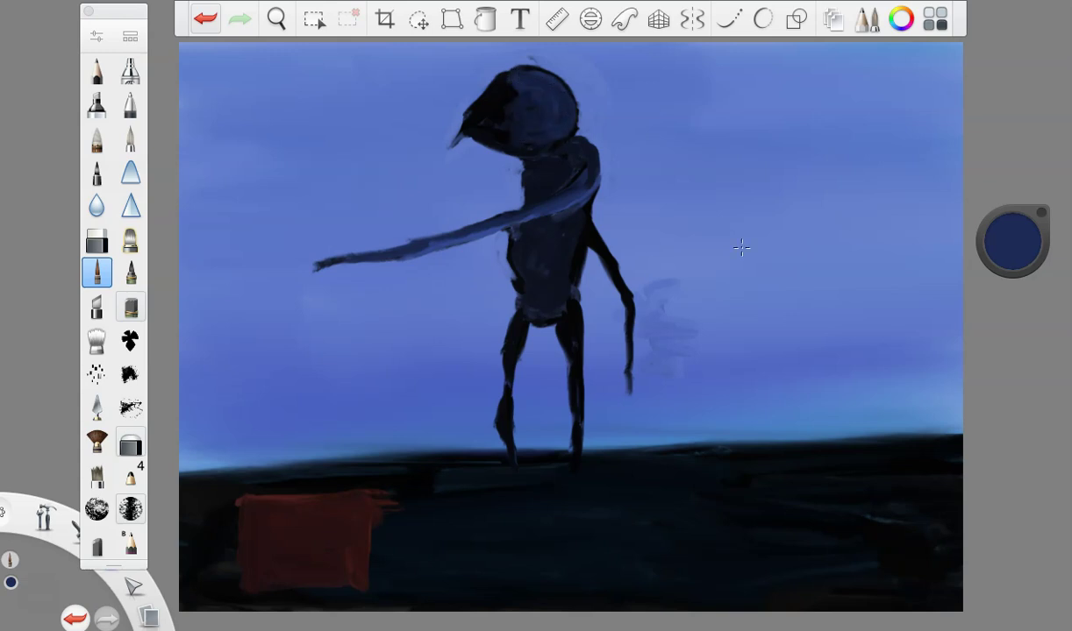
- Add navy highlights over the shoulder, torso and both legs
mouse_move(599, 145)
left_mouse_down()
mouse_move(569, 147)
mouse_move(585, 164)
left_mouse_up()
mouse_move(591, 211)
left_mouse_down()
mouse_move(566, 234)
mouse_move(585, 232)
mouse_move(563, 267)
mouse_move(585, 242)
mouse_move(568, 292)
mouse_move(577, 389)
left_mouse_up()
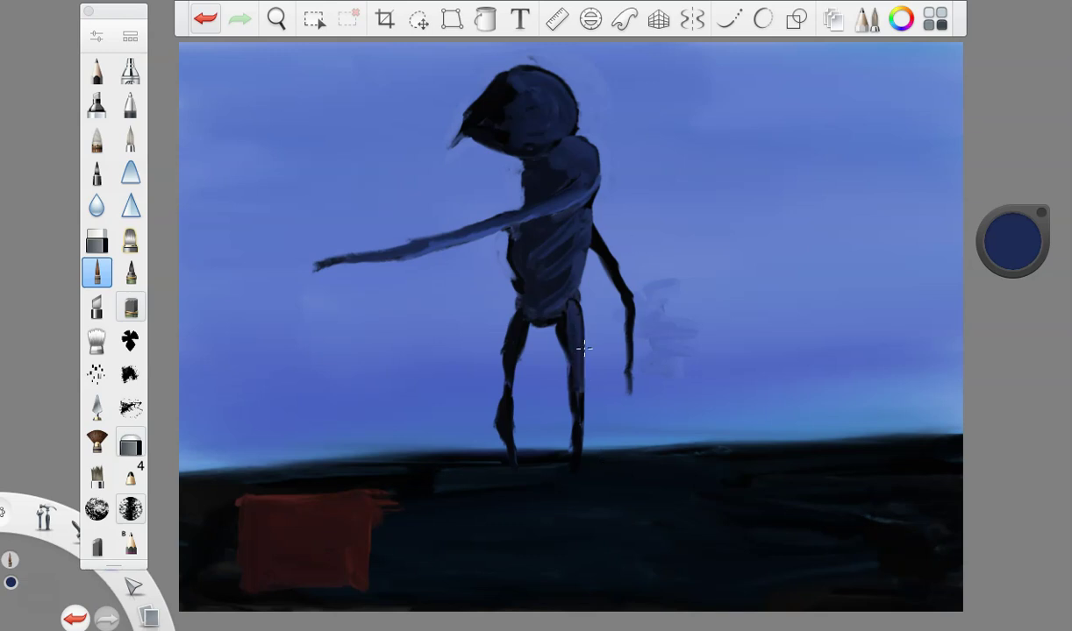
left_click_drag(518, 339, 515, 486)
- Paint slanted near-black shadow stripes across the torso and chest
left_click_drag(1008, 250, 1000, 347)
mouse_move(529, 276)
left_mouse_down()
mouse_move(558, 240)
mouse_move(524, 281)
mouse_move(552, 276)
left_mouse_up()
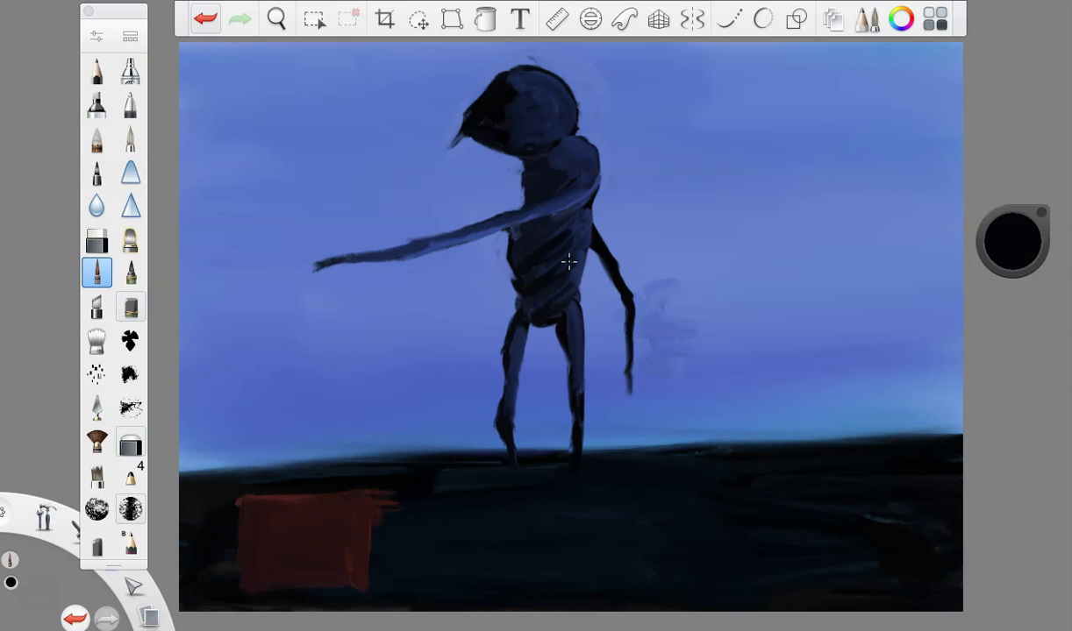
left_click_drag(545, 177, 555, 159)
- Highlight the hanging arm with lighter navy strokes at brush size 11.1, undoing the last stroke
left_click_drag(1016, 230, 1017, 149)
left_click(96, 36)
left_click_drag(209, 291, 206, 292)
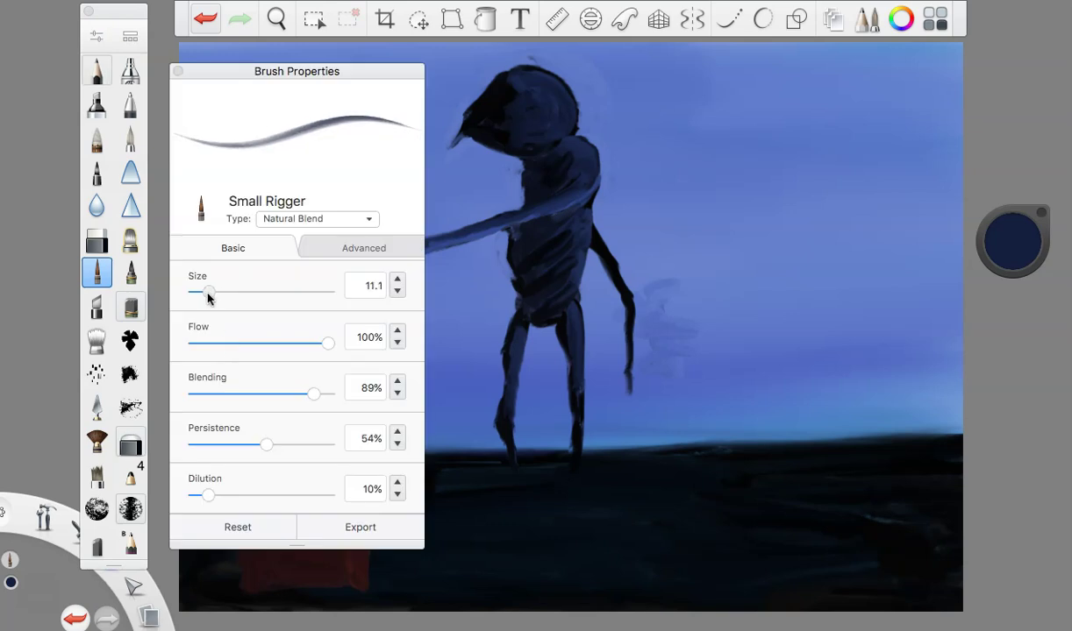
left_click(178, 71)
mouse_move(587, 221)
left_mouse_down()
mouse_move(626, 287)
mouse_move(612, 327)
left_mouse_up()
left_click(204, 20)
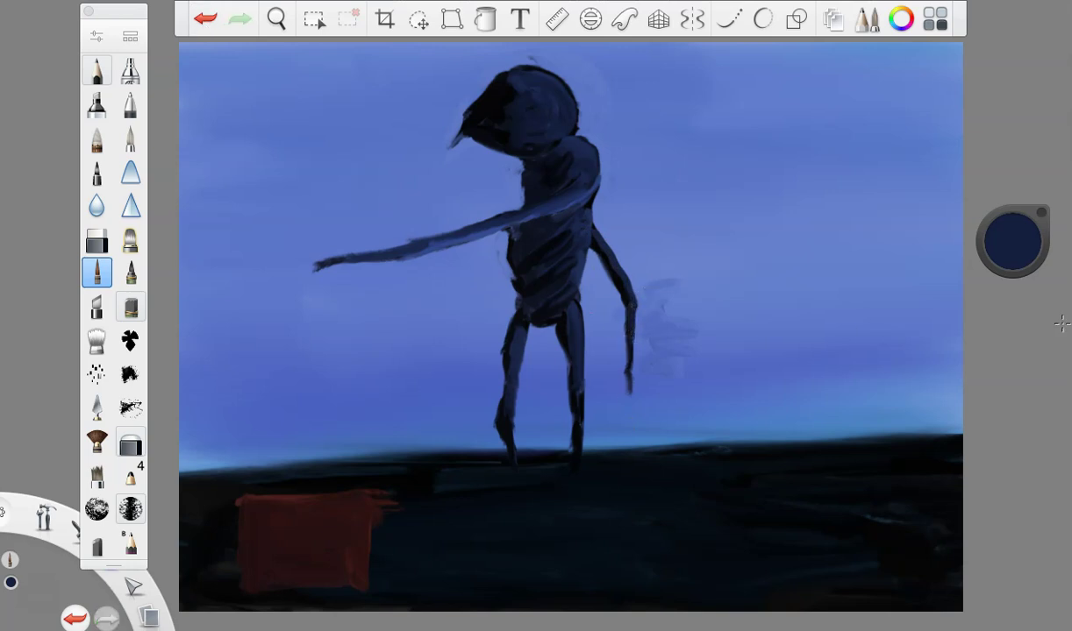
left_click_drag(1013, 241, 1022, 180)
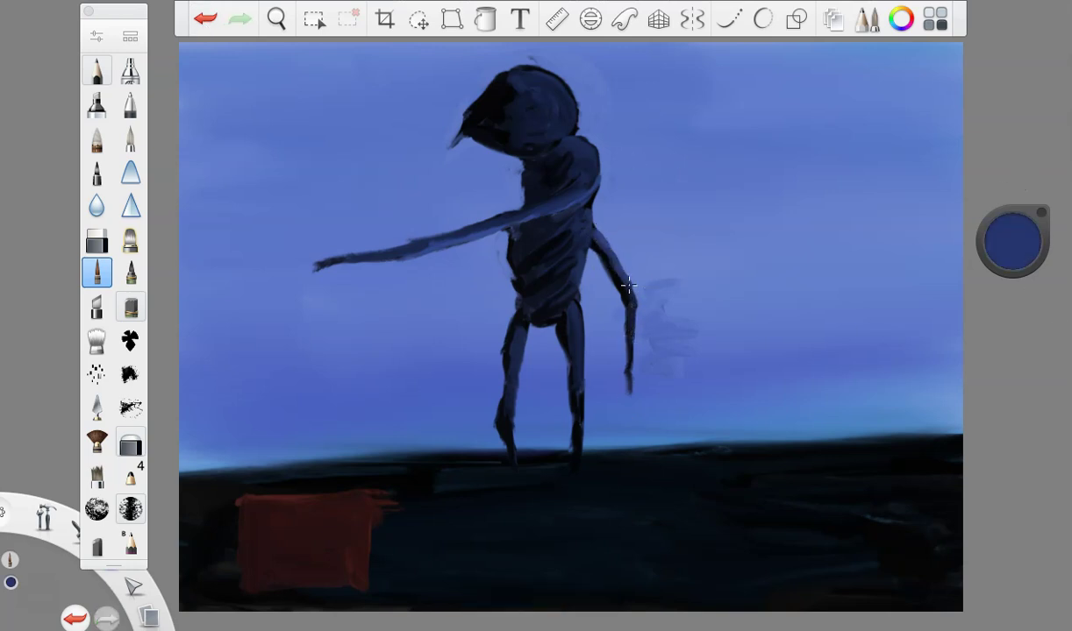
- Blend the leftover smudge beside the hanging arm into the sky with a small, wide-bristled brush
left_click(96, 340)
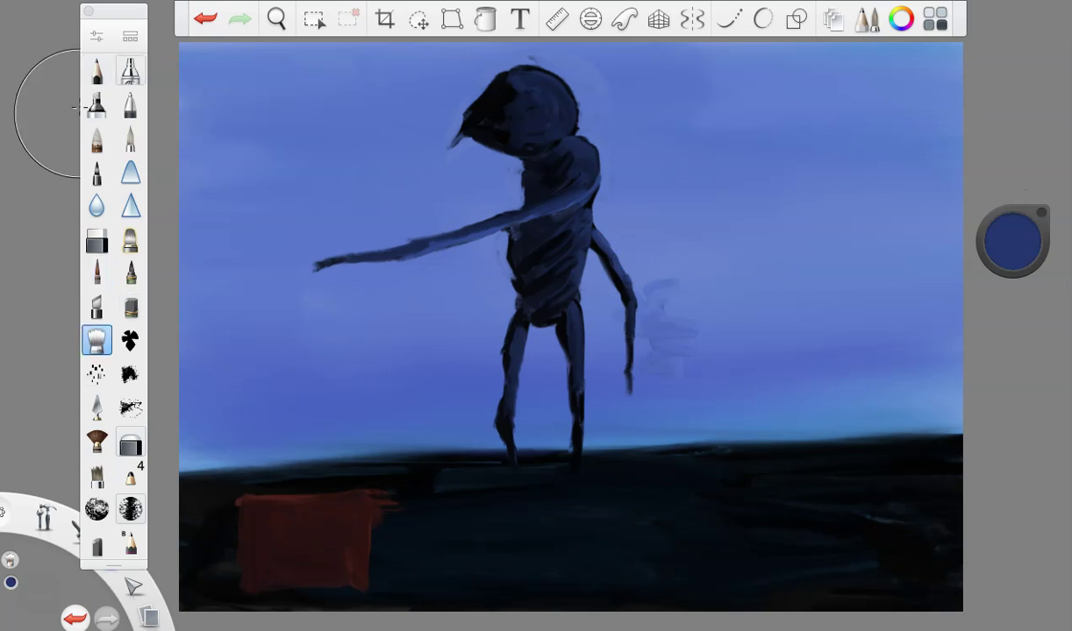
left_click(97, 340)
left_click(178, 72)
left_click_drag(675, 294, 664, 386)
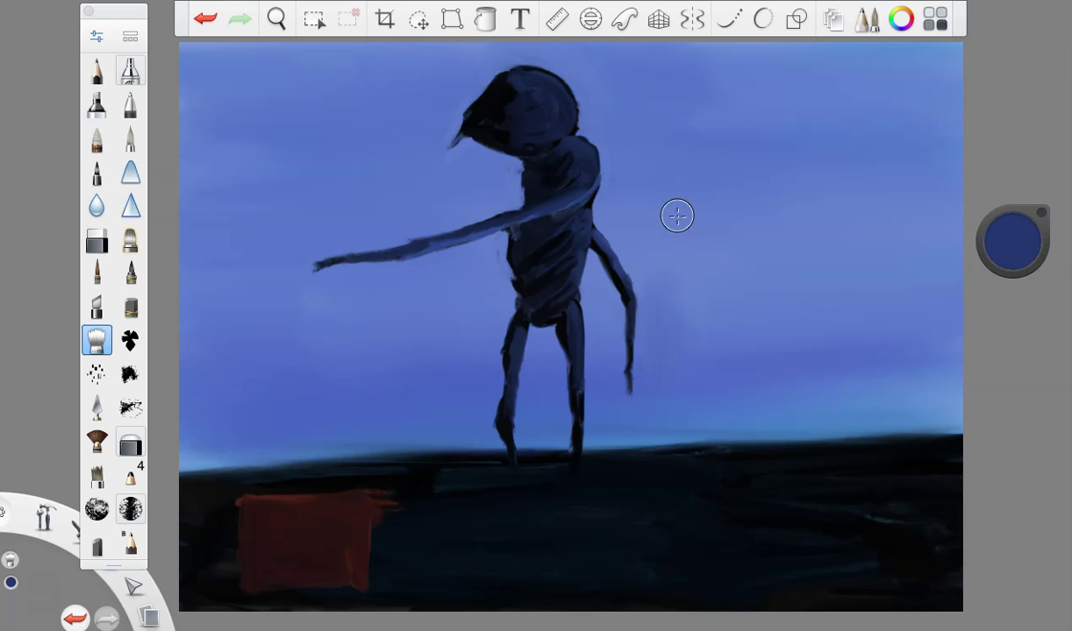
- Refine the beak's underside and the top of the head with the Small Rigger in sampled sky blue
left_click(1011, 242)
left_click(1012, 306)
left_click(506, 178)
left_click(97, 271)
left_click(96, 37)
left_click(97, 37)
mouse_move(448, 145)
left_mouse_down()
mouse_move(478, 141)
mouse_move(512, 158)
left_mouse_up()
mouse_move(460, 86)
left_mouse_down()
mouse_move(500, 62)
mouse_move(539, 66)
left_mouse_up()
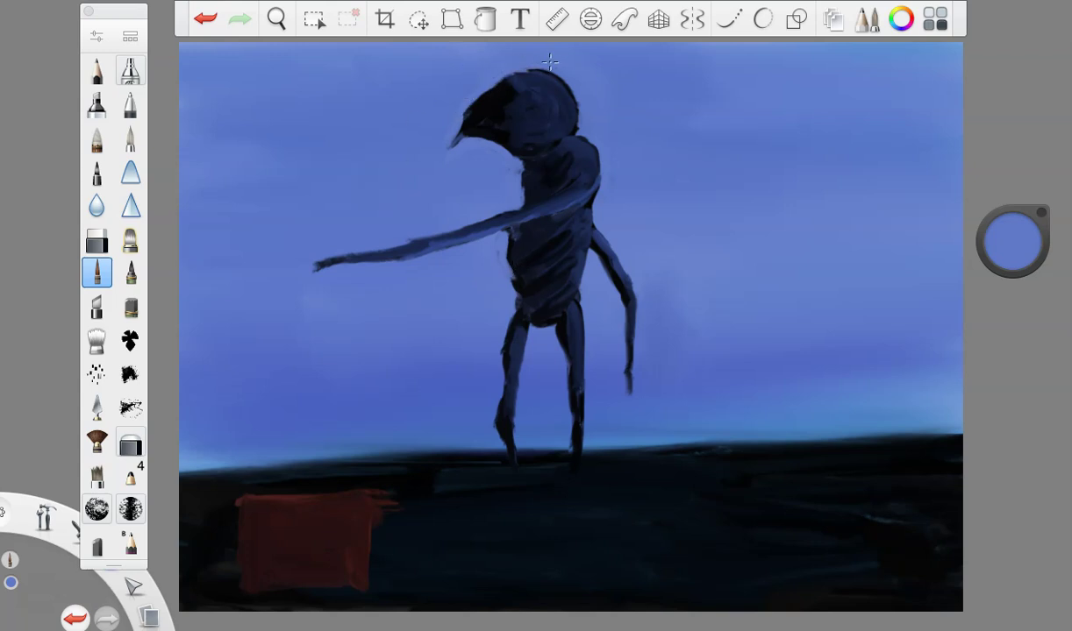
mouse_move(444, 123)
left_mouse_down()
mouse_move(502, 82)
mouse_move(525, 63)
left_mouse_up()
- Darken the outstretched arm with very dark navy strokes, then try a hand at its end and undo it
left_click_drag(1021, 240, 1009, 462)
left_click_drag(1010, 240, 1017, 286)
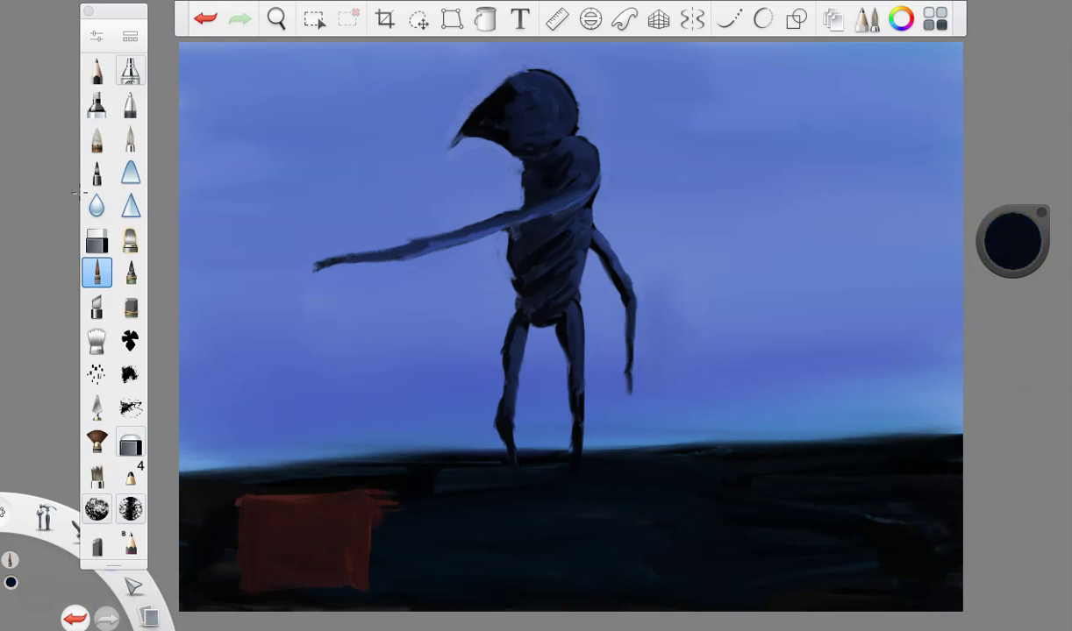
mouse_move(319, 268)
left_mouse_down()
mouse_move(470, 224)
mouse_move(470, 243)
mouse_move(499, 210)
mouse_move(581, 208)
mouse_move(540, 220)
mouse_move(558, 187)
left_mouse_up()
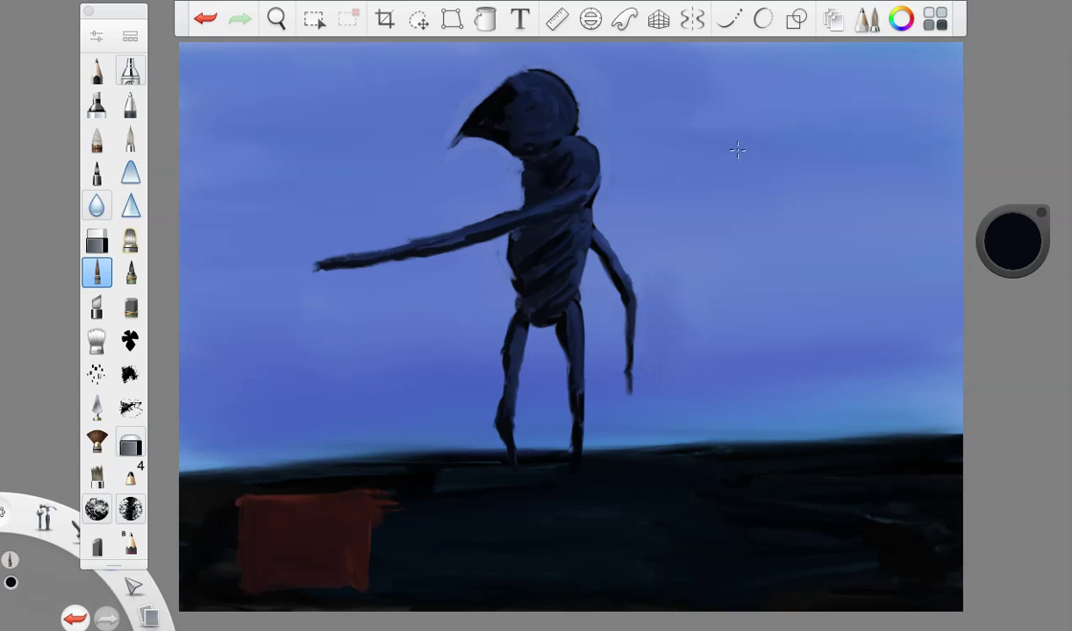
mouse_move(321, 256)
left_mouse_down()
mouse_move(276, 250)
mouse_move(274, 271)
mouse_move(289, 276)
left_mouse_up()
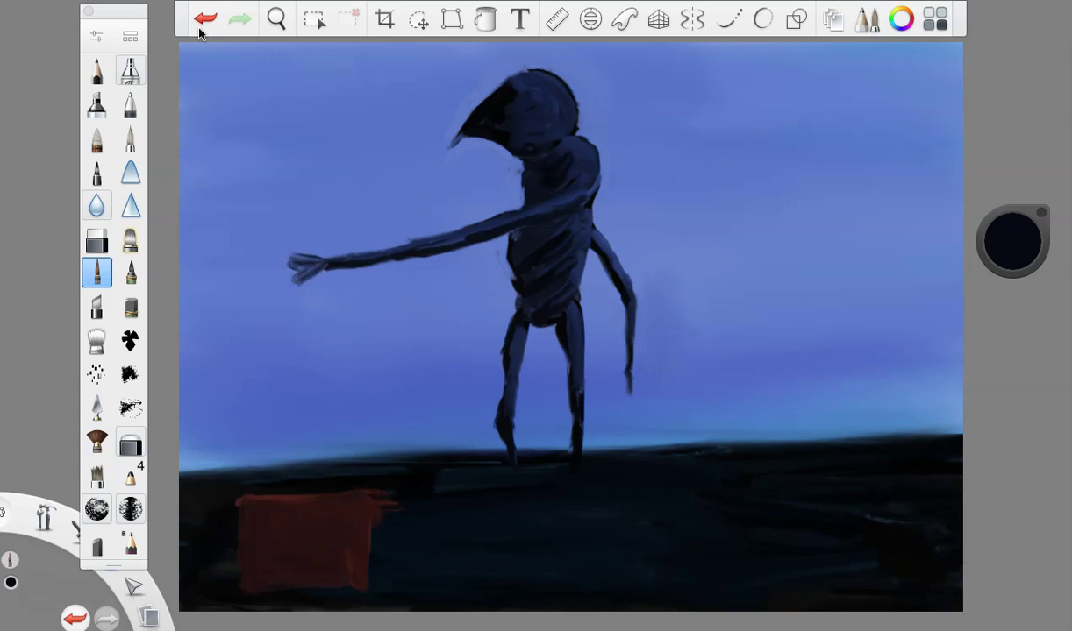
left_click(200, 25)
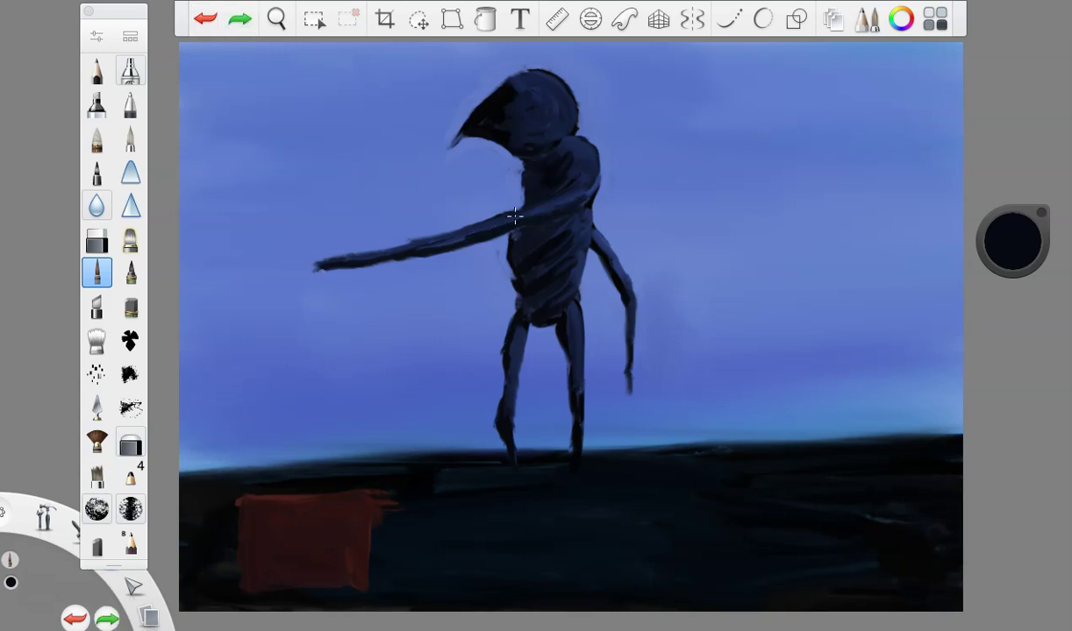
- Thin the outstretched arm by painting along its upper and lower edges with sampled sky blue
left_click(1013, 239)
left_click(1014, 307)
left_click(372, 226)
mouse_move(517, 214)
left_mouse_down()
mouse_move(436, 223)
mouse_move(442, 231)
mouse_move(368, 263)
mouse_move(374, 278)
left_mouse_up()
mouse_move(488, 204)
left_mouse_down()
mouse_move(449, 226)
mouse_move(419, 226)
left_mouse_up()
mouse_move(381, 267)
left_mouse_down()
mouse_move(433, 243)
mouse_move(443, 250)
left_mouse_up()
- Draw thin black fingers on both hands with the brush size set to 5.9
left_click_drag(1030, 196, 1005, 528)
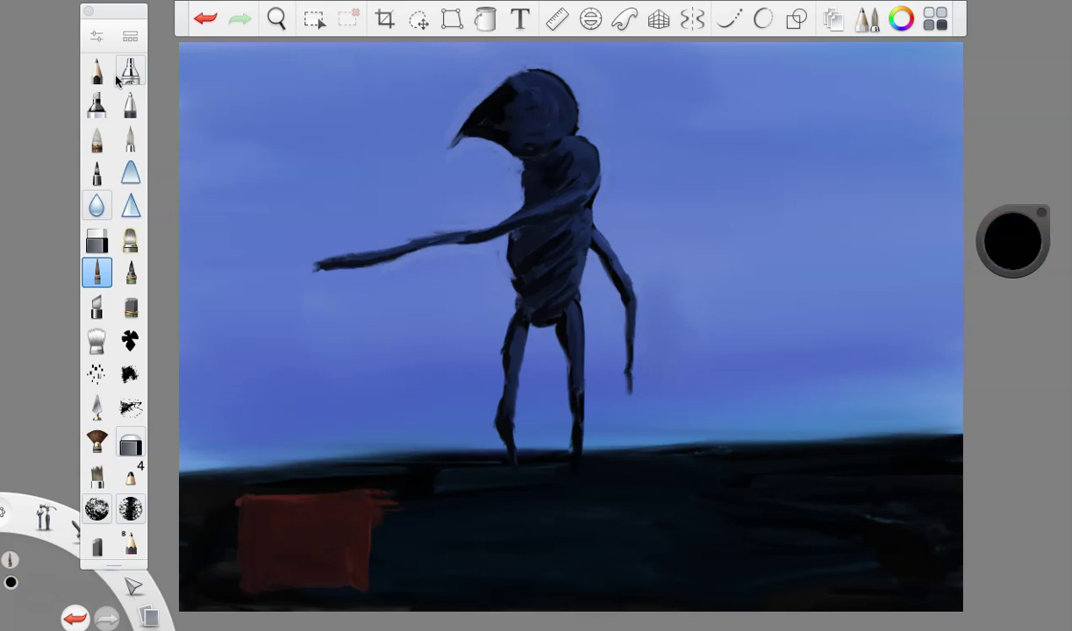
left_click(97, 36)
left_click_drag(207, 292, 202, 292)
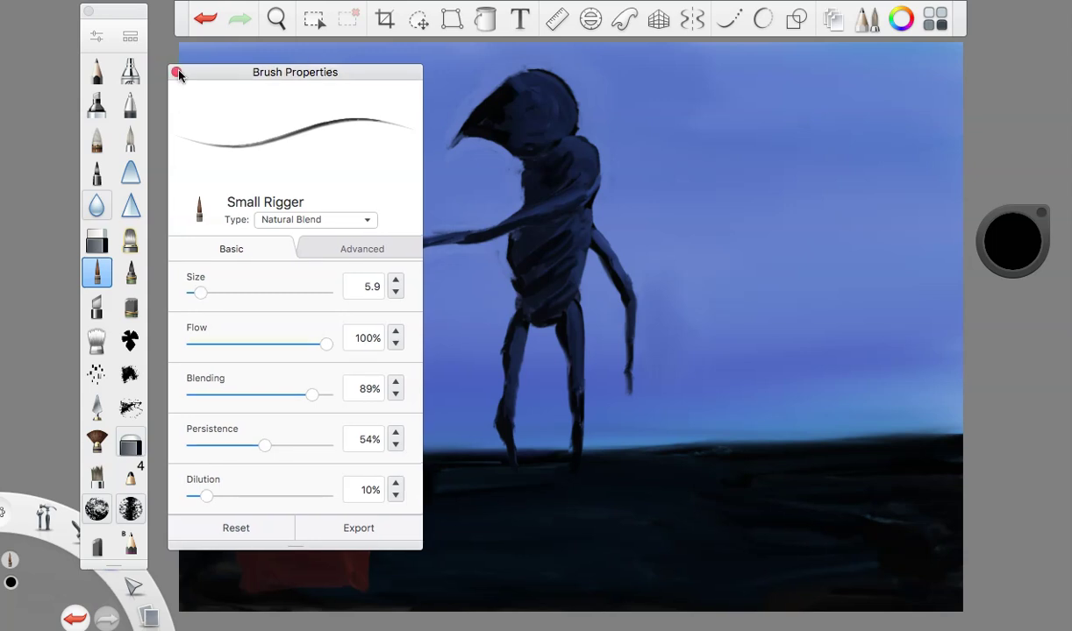
left_click(177, 71)
mouse_move(309, 267)
left_mouse_down()
mouse_move(296, 280)
mouse_move(310, 288)
mouse_move(275, 285)
left_mouse_up()
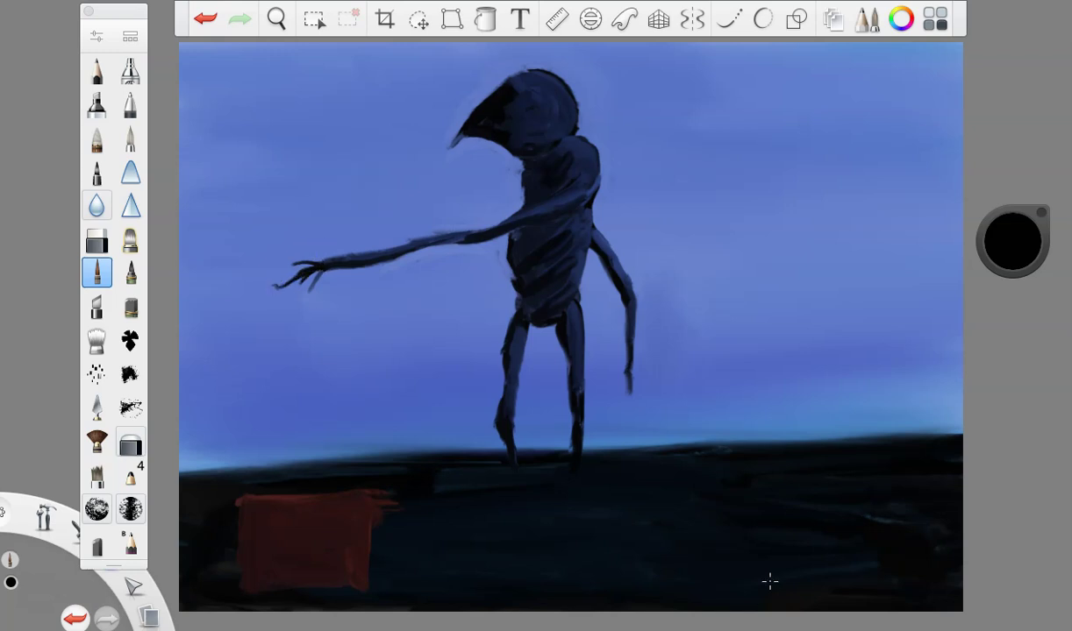
left_click_drag(629, 384, 649, 396)
- Set the Small Rigger size to 16.9 and shade the head with lighter blue strokes blended with navy
left_click_drag(1028, 248, 1022, 63)
left_click_drag(1012, 221, 1008, 195)
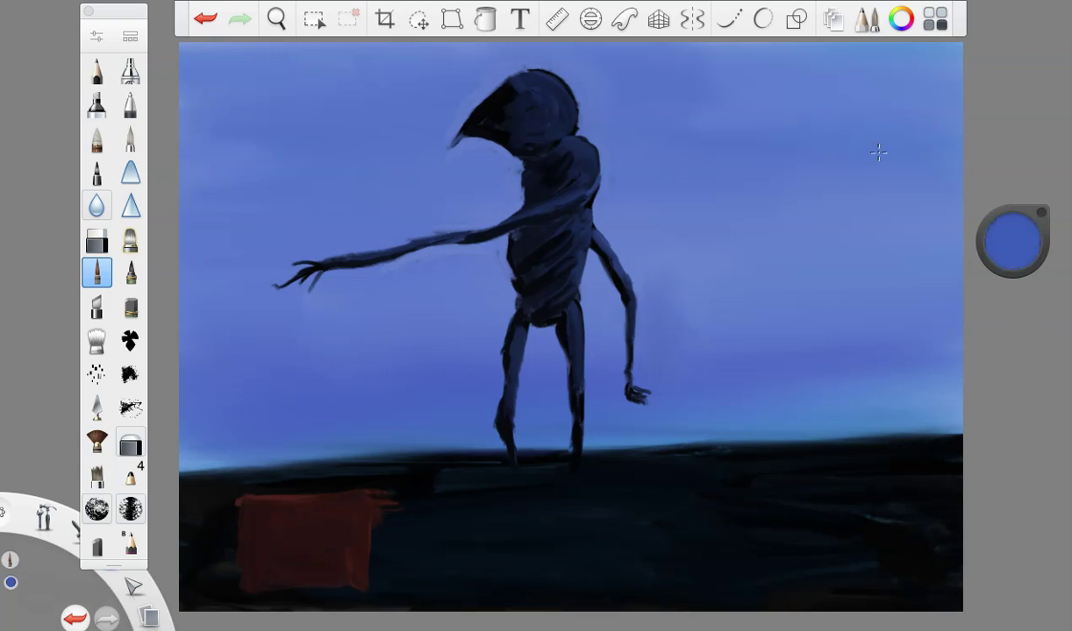
left_click(96, 35)
left_click(213, 293)
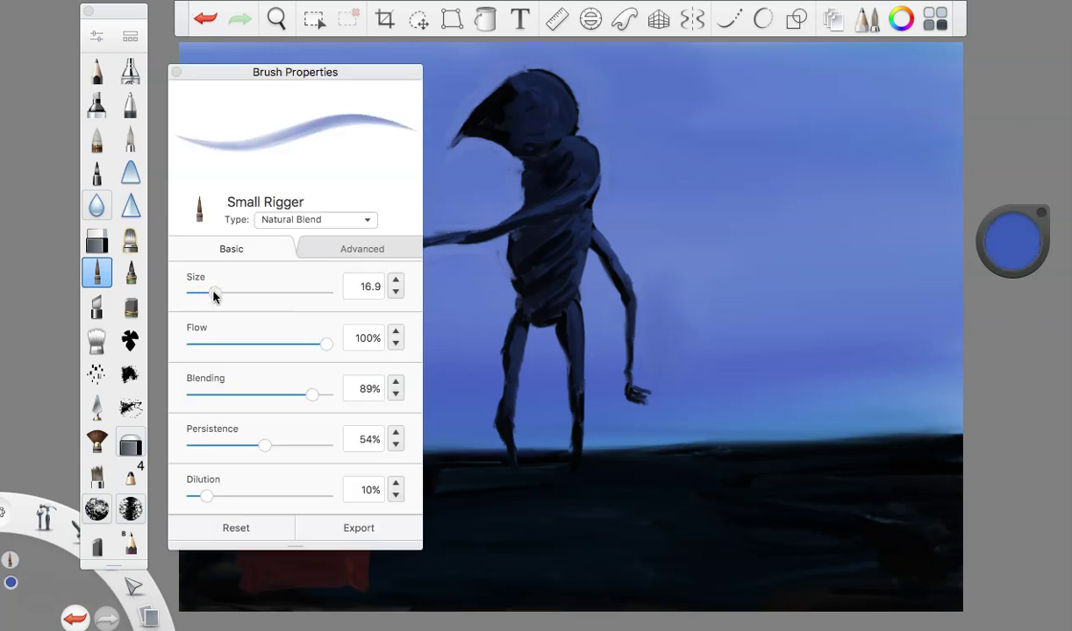
left_click(175, 72)
mouse_move(534, 81)
left_mouse_down()
mouse_move(566, 120)
mouse_move(553, 117)
mouse_move(538, 83)
mouse_move(547, 134)
mouse_move(557, 133)
mouse_move(539, 119)
mouse_move(517, 136)
left_mouse_up()
left_click_drag(1013, 223, 1006, 333)
left_click_drag(513, 96, 524, 139)
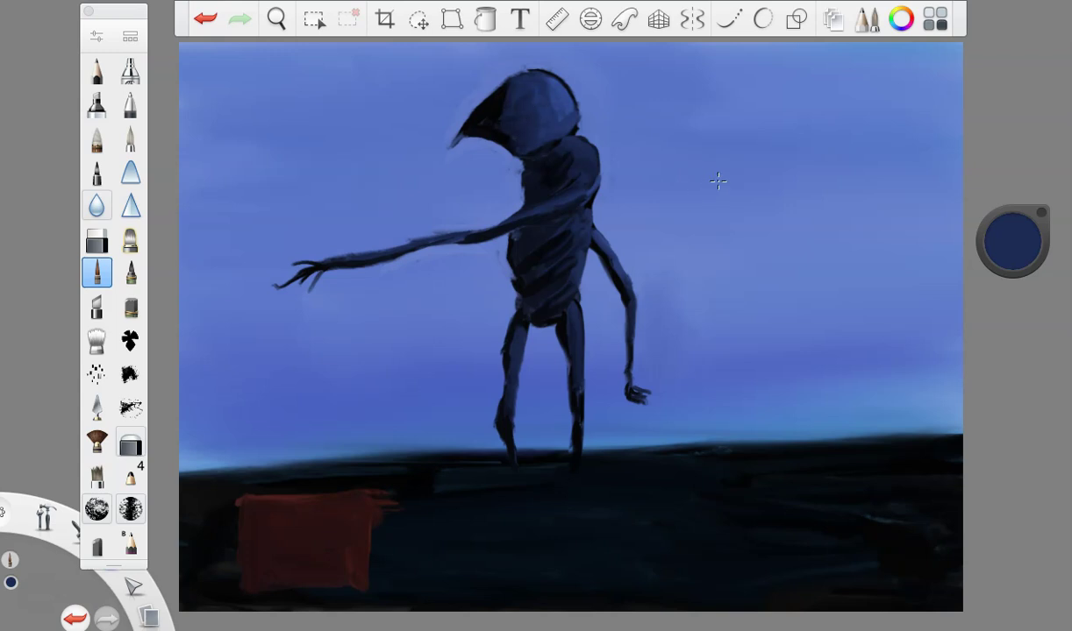
- Lighten the neck and shoulder with medium blue strokes and blend them with dark navy
left_click_drag(1013, 239, 1013, 163)
mouse_move(579, 125)
left_mouse_down()
mouse_move(570, 145)
mouse_move(584, 179)
left_mouse_up()
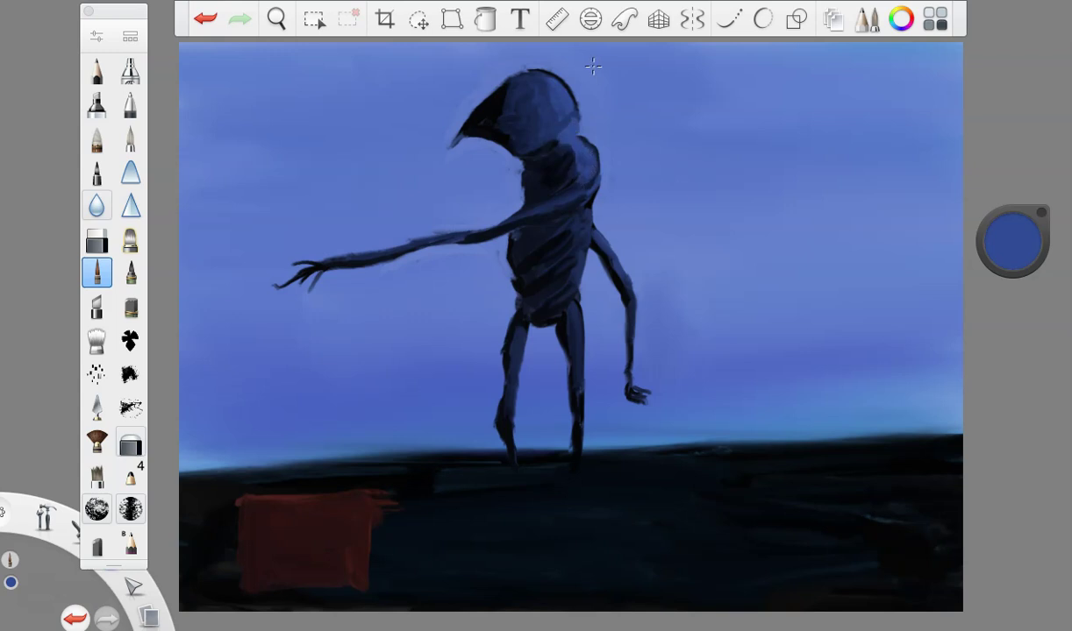
mouse_move(561, 159)
left_mouse_down()
mouse_move(565, 173)
mouse_move(542, 180)
left_mouse_up()
mouse_move(1012, 254)
left_mouse_down()
mouse_move(1007, 372)
mouse_move(1009, 361)
left_mouse_up()
mouse_move(555, 164)
left_mouse_down()
mouse_move(545, 186)
mouse_move(543, 158)
mouse_move(539, 179)
left_mouse_up()
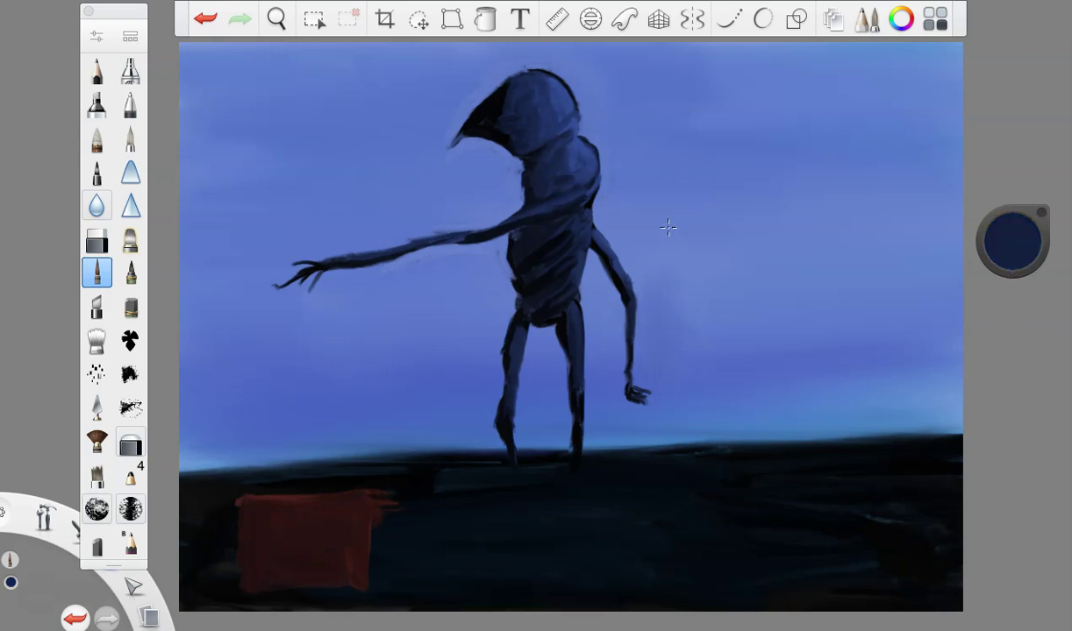
- With a smaller brush, highlight the torso's right edge and the top of the hanging arm in blue, then soften with navy
left_click_drag(1019, 259, 1016, 84)
left_click(97, 36)
left_click_drag(196, 276, 187, 277)
left_click(181, 65)
left_click_drag(585, 212, 574, 299)
mouse_move(594, 238)
left_mouse_down()
mouse_move(589, 230)
mouse_move(591, 250)
left_mouse_up()
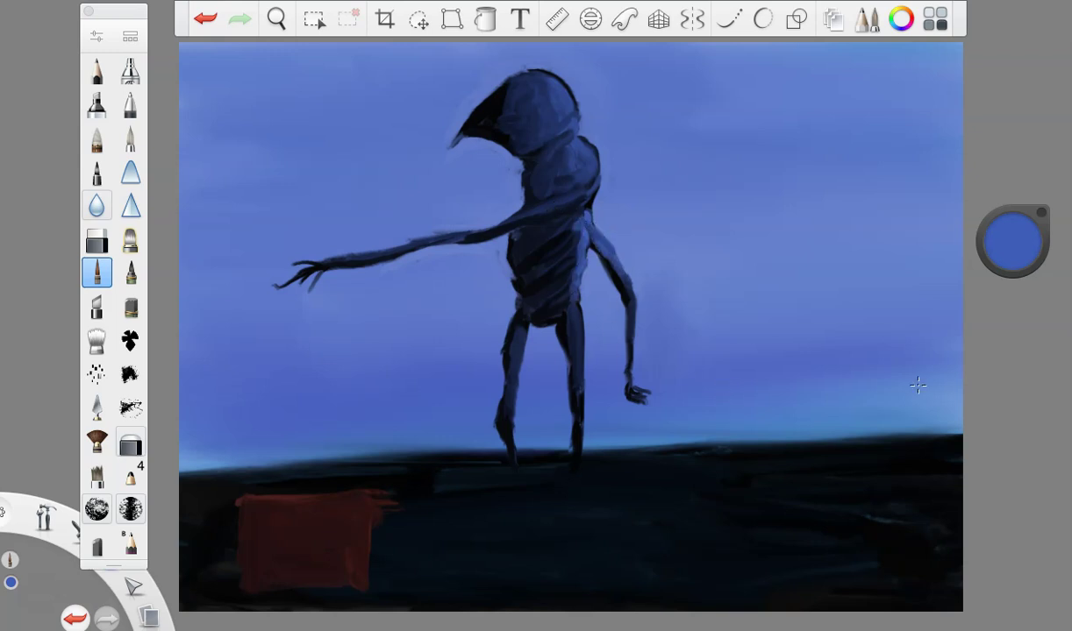
left_click_drag(1012, 268, 1013, 399)
mouse_move(585, 229)
left_mouse_down()
mouse_move(580, 276)
mouse_move(603, 258)
left_mouse_up()
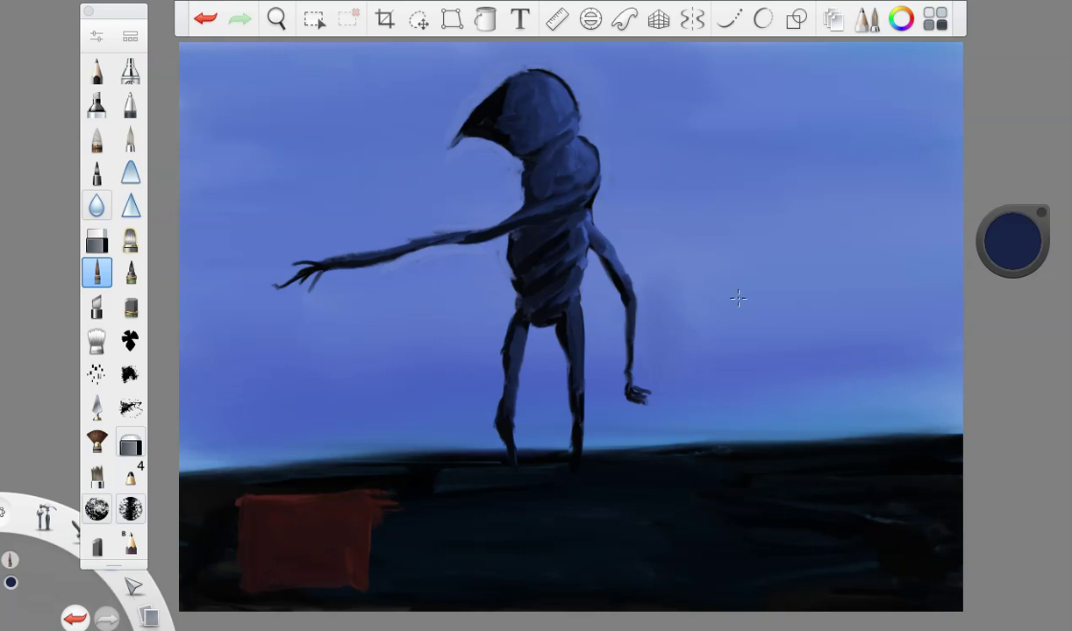
- Paint a small, dark navy object just below the outstretched hand
left_click_drag(1022, 240, 967, 280)
left_click_drag(285, 303, 290, 332)
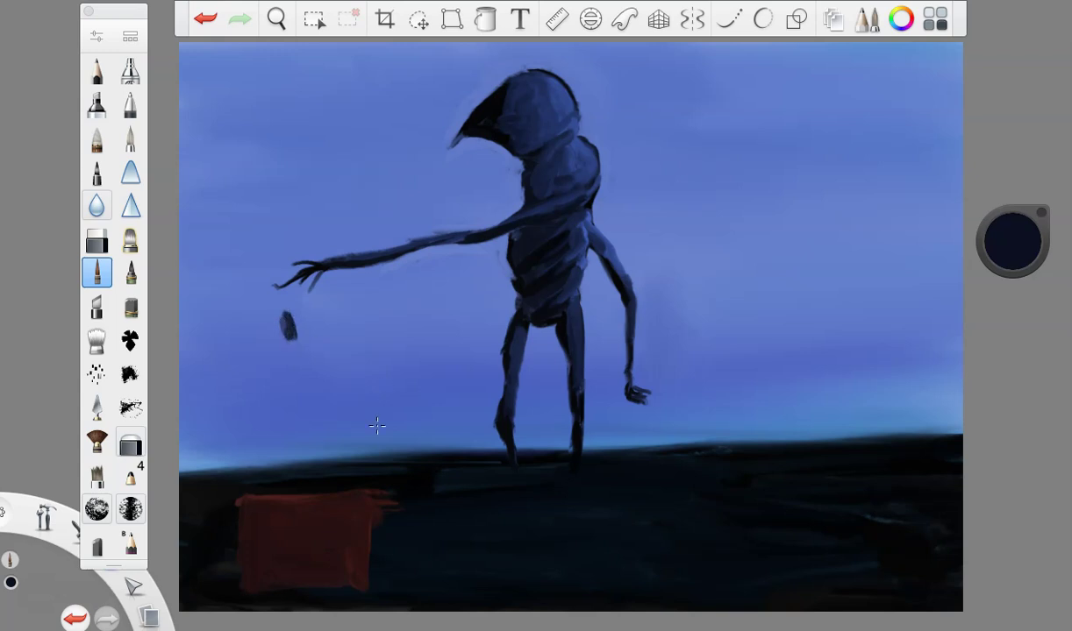
- Paint a dark mound on the horizon behind the red block and rework the block with dark red strokes
left_click_drag(1020, 246, 1004, 358)
mouse_move(355, 469)
left_mouse_down()
mouse_move(322, 455)
mouse_move(289, 459)
mouse_move(309, 486)
mouse_move(355, 479)
mouse_move(350, 462)
mouse_move(287, 443)
mouse_move(250, 479)
mouse_move(312, 460)
mouse_move(357, 474)
mouse_move(337, 463)
mouse_move(246, 482)
mouse_move(276, 457)
mouse_move(317, 468)
mouse_move(284, 458)
mouse_move(286, 470)
mouse_move(266, 480)
mouse_move(288, 442)
mouse_move(377, 482)
mouse_move(288, 445)
mouse_move(322, 452)
mouse_move(310, 439)
mouse_move(351, 465)
mouse_move(286, 453)
mouse_move(244, 488)
mouse_move(285, 463)
mouse_move(360, 461)
left_mouse_up()
left_click(1009, 251)
left_click(1015, 301)
left_click(1013, 259)
left_click(1015, 302)
left_click(392, 496)
left_click_drag(1017, 232, 950, 234)
mouse_move(293, 510)
left_mouse_down()
mouse_move(258, 530)
mouse_move(287, 546)
mouse_move(289, 519)
left_mouse_up()
left_click_drag(1008, 245, 972, 279)
mouse_move(241, 503)
left_mouse_down()
mouse_move(231, 554)
mouse_move(214, 533)
left_mouse_up()
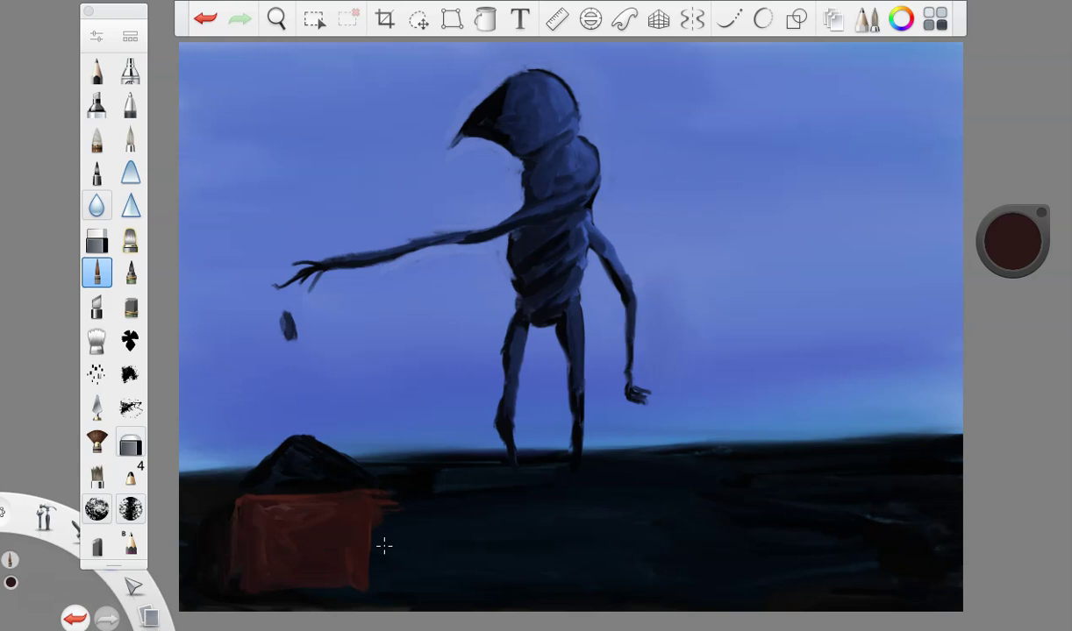
- Cover the red block and the mound with near-black sampled from the ground, using a larger brush
left_click(1013, 263)
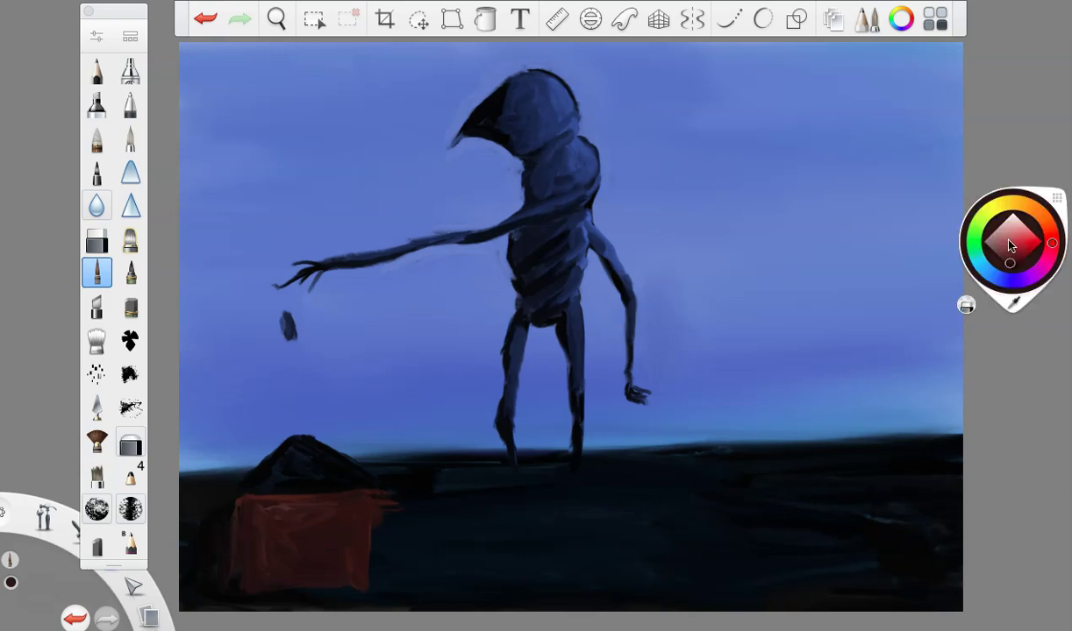
left_click(1014, 307)
left_click(920, 422)
left_click(1013, 263)
left_click(1014, 302)
left_click(795, 551)
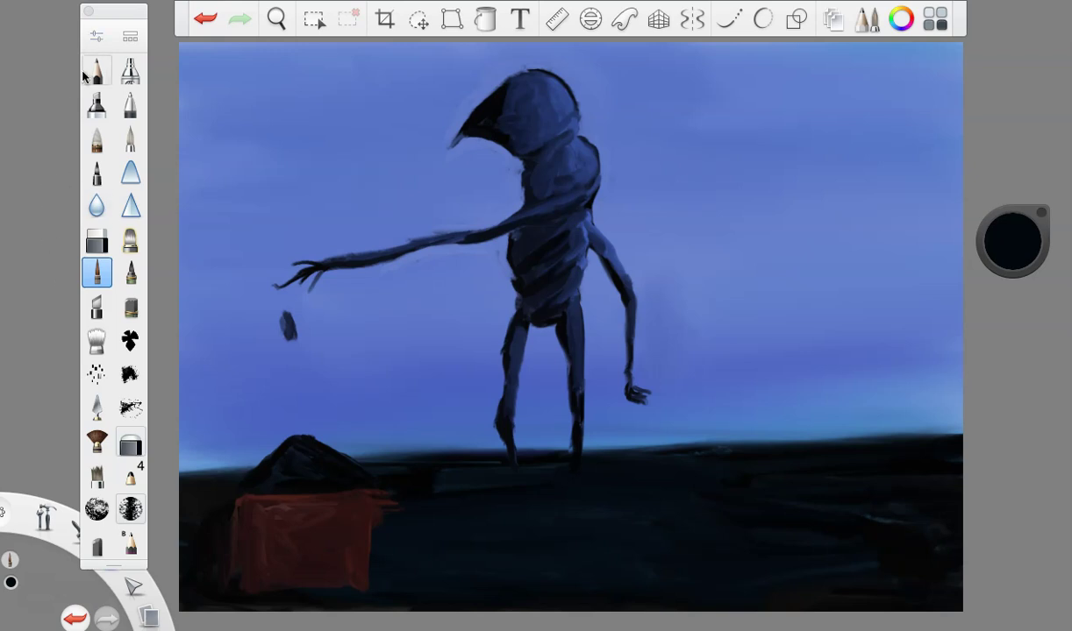
left_click(96, 36)
left_click_drag(211, 292, 230, 299)
left_click(177, 72)
mouse_move(181, 586)
left_mouse_down()
mouse_move(321, 574)
mouse_move(215, 568)
mouse_move(234, 546)
mouse_move(397, 497)
mouse_move(416, 502)
left_mouse_up()
mouse_move(333, 478)
left_mouse_down()
mouse_move(528, 437)
mouse_move(310, 455)
mouse_move(365, 450)
mouse_move(260, 438)
mouse_move(349, 441)
mouse_move(207, 460)
mouse_move(298, 447)
mouse_move(210, 425)
left_mouse_up()
- Repaint the sky above the left part of the horizon with sampled sky blue
mouse_move(1013, 255)
left_click(967, 304)
left_click(397, 441)
left_click_drag(432, 440, 160, 463)
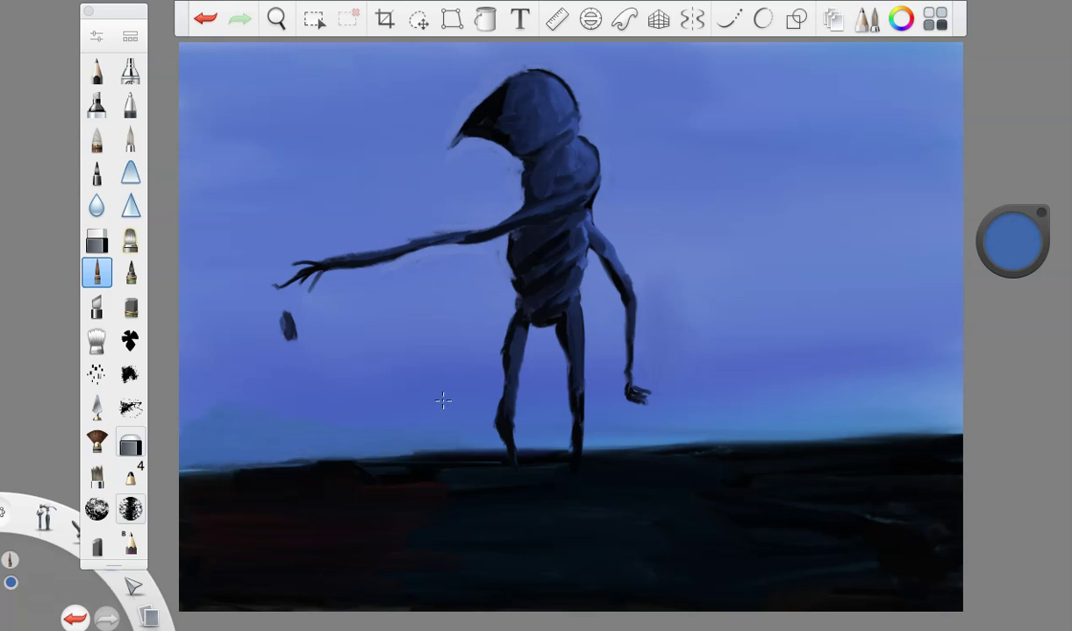
- Paint a sloping strip of dark green grass along the bottom of the ground
left_click(1022, 255)
left_click(975, 242)
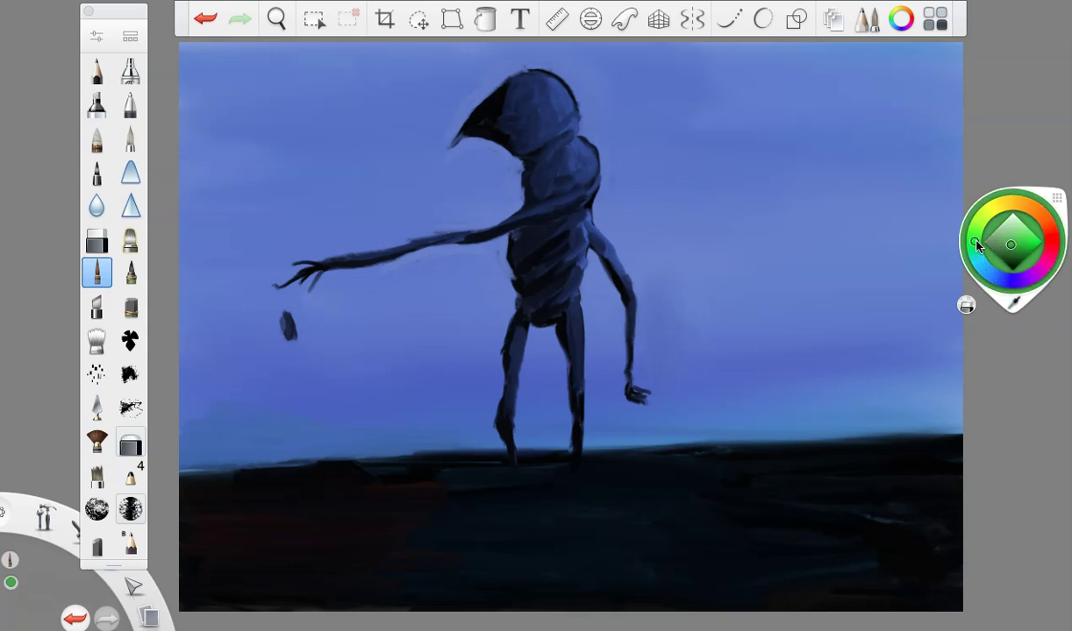
left_click(1012, 264)
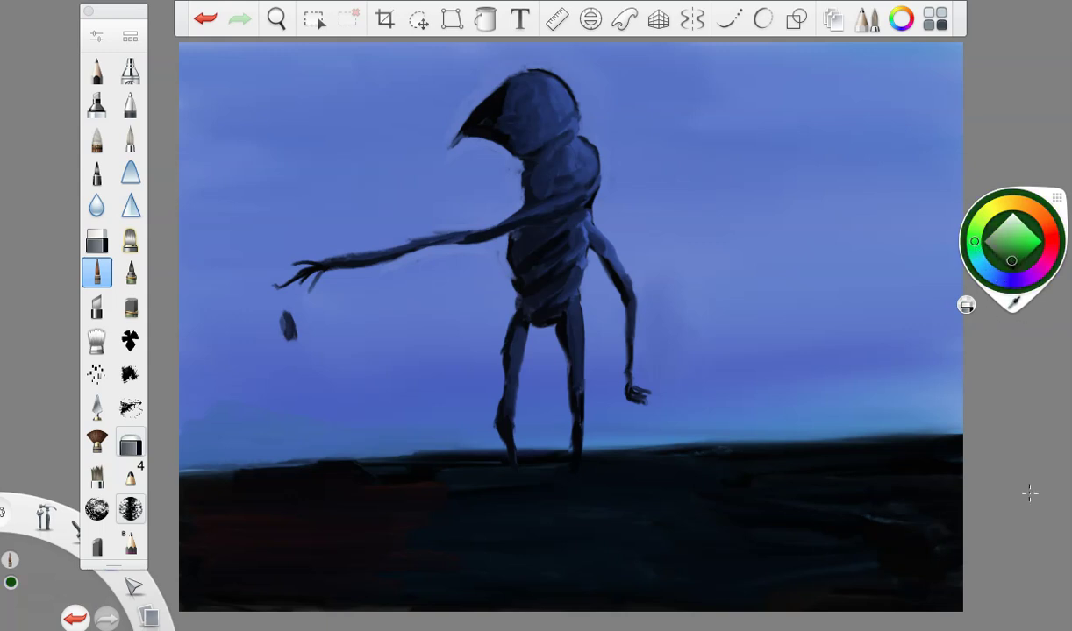
left_click_drag(1016, 232, 969, 258)
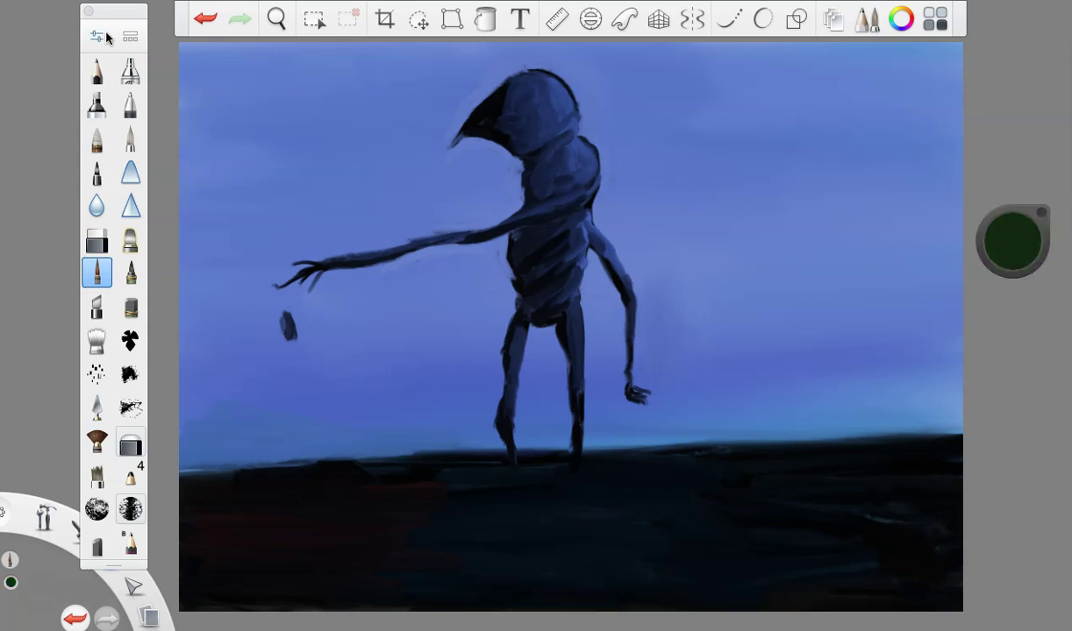
mouse_move(930, 540)
left_mouse_down()
mouse_move(967, 533)
mouse_move(478, 605)
left_mouse_up()
mouse_move(840, 531)
left_mouse_down()
mouse_move(768, 552)
mouse_move(356, 584)
mouse_move(261, 603)
mouse_move(967, 570)
mouse_move(673, 594)
mouse_move(952, 559)
mouse_move(594, 583)
mouse_move(793, 601)
mouse_move(1037, 584)
mouse_move(950, 535)
mouse_move(922, 535)
mouse_move(680, 584)
mouse_move(457, 602)
mouse_move(466, 621)
mouse_move(583, 605)
mouse_move(391, 591)
left_mouse_up()
mouse_move(321, 592)
left_mouse_down()
mouse_move(302, 591)
mouse_move(462, 591)
mouse_move(412, 579)
mouse_move(620, 570)
mouse_move(956, 527)
left_mouse_up()
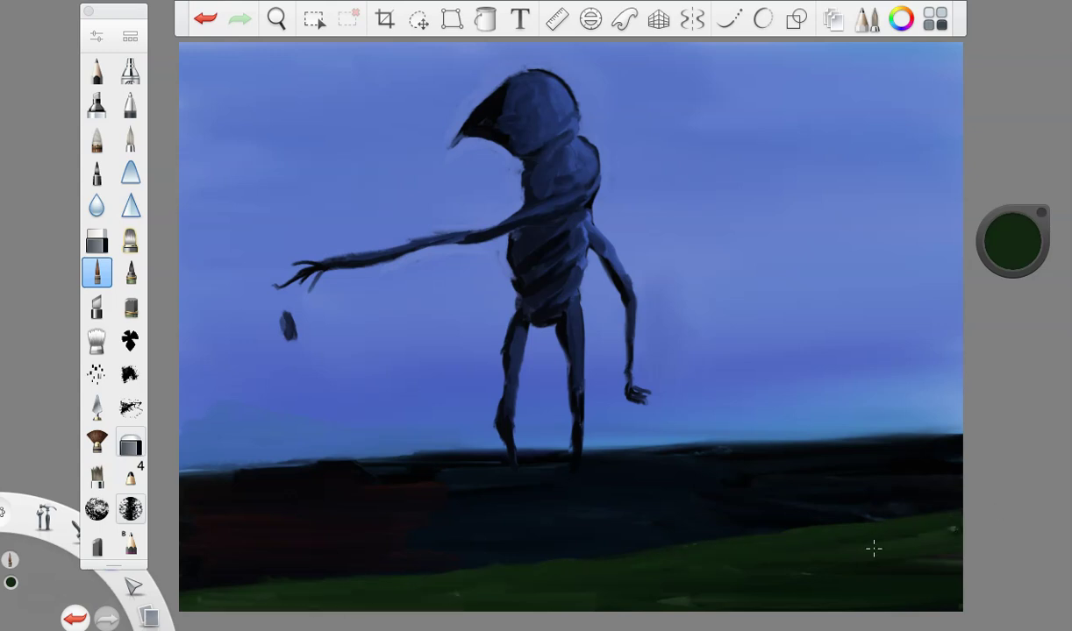
- Paint the ground between the grass and the horizon dark grey with an enlarged brush
left_click_drag(1020, 243, 1009, 543)
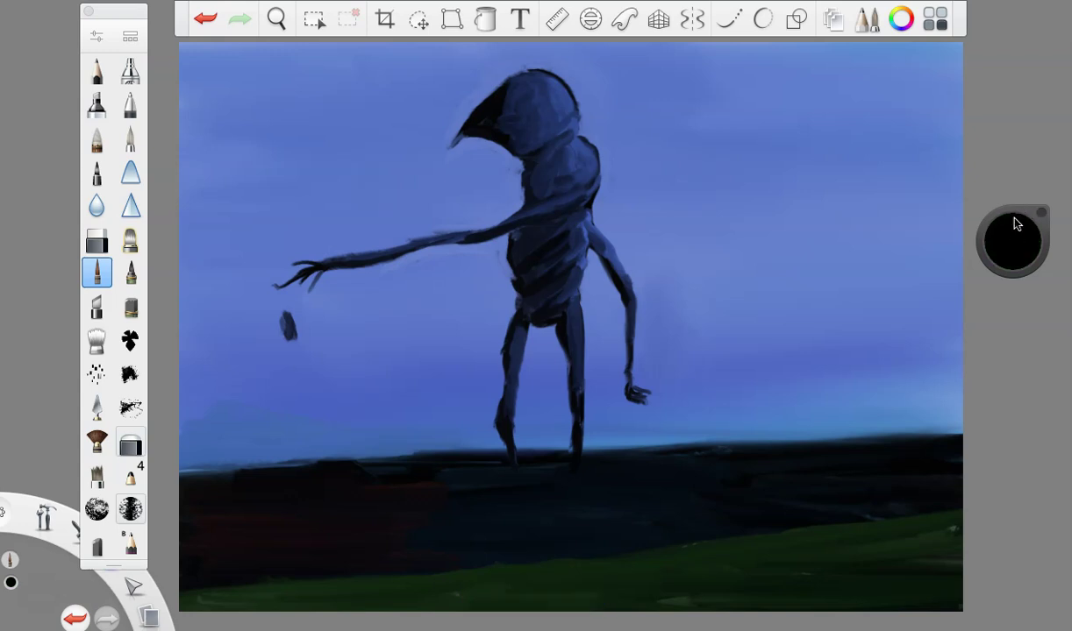
left_click_drag(1014, 223, 1012, 167)
left_click(96, 36)
left_click_drag(210, 293, 241, 293)
left_click(176, 72)
mouse_move(719, 463)
left_mouse_down()
mouse_move(926, 471)
mouse_move(691, 522)
mouse_move(736, 453)
mouse_move(189, 496)
mouse_move(316, 561)
mouse_move(902, 492)
mouse_move(675, 473)
mouse_move(180, 490)
mouse_move(203, 540)
mouse_move(191, 555)
mouse_move(342, 559)
mouse_move(254, 533)
mouse_move(553, 536)
mouse_move(417, 558)
mouse_move(636, 531)
mouse_move(910, 475)
left_mouse_up()
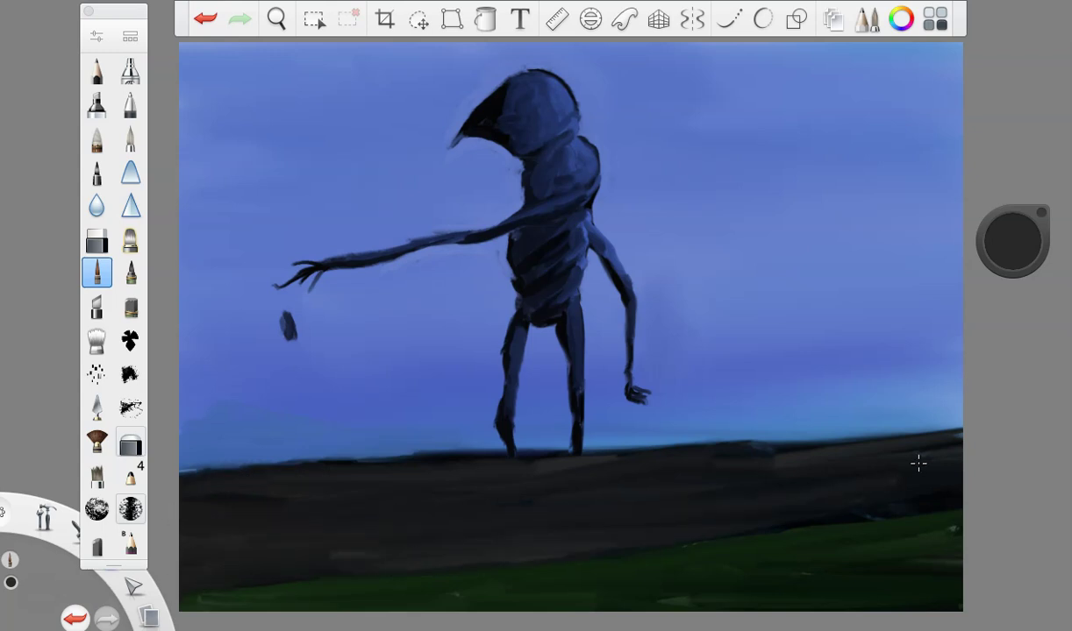
- Darken the grey ground with long sloping strokes of a deeper grey
left_click_drag(1003, 235, 1012, 315)
left_click_drag(456, 525, 330, 553)
left_click_drag(329, 553, 572, 526)
mouse_move(269, 540)
left_mouse_down()
mouse_move(691, 470)
mouse_move(861, 504)
mouse_move(943, 472)
left_mouse_up()
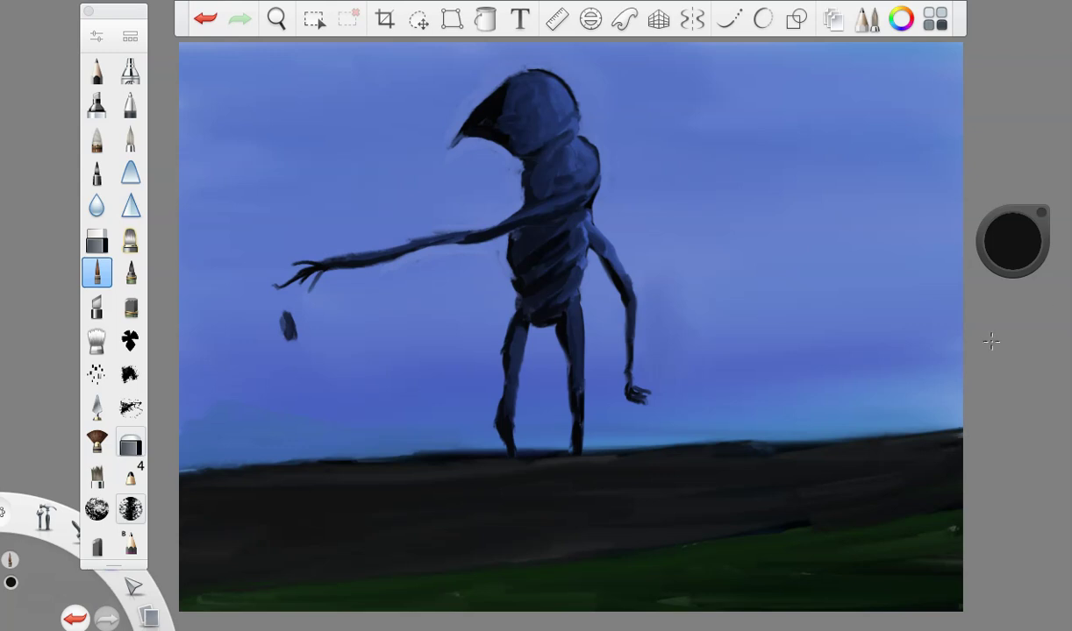
- Blend the grass into the grey ground with strokes of very dark, muted green
left_click_drag(1018, 210, 1016, 170)
left_click_drag(1013, 241, 1030, 298)
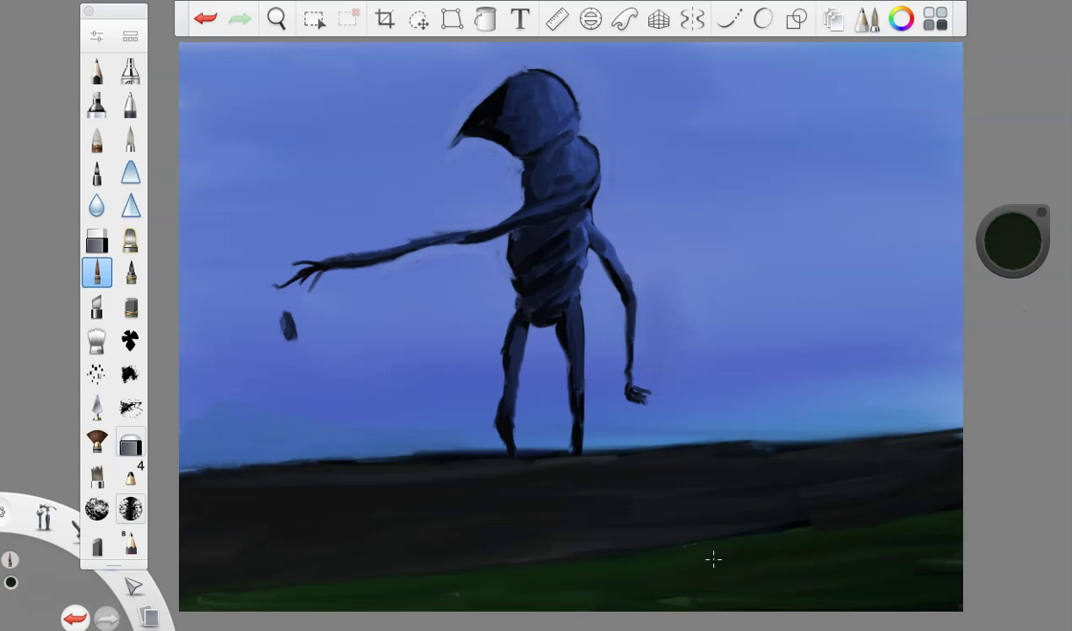
mouse_move(744, 591)
left_mouse_down()
mouse_move(227, 586)
mouse_move(430, 586)
mouse_move(323, 575)
mouse_move(754, 531)
mouse_move(962, 554)
left_mouse_up()
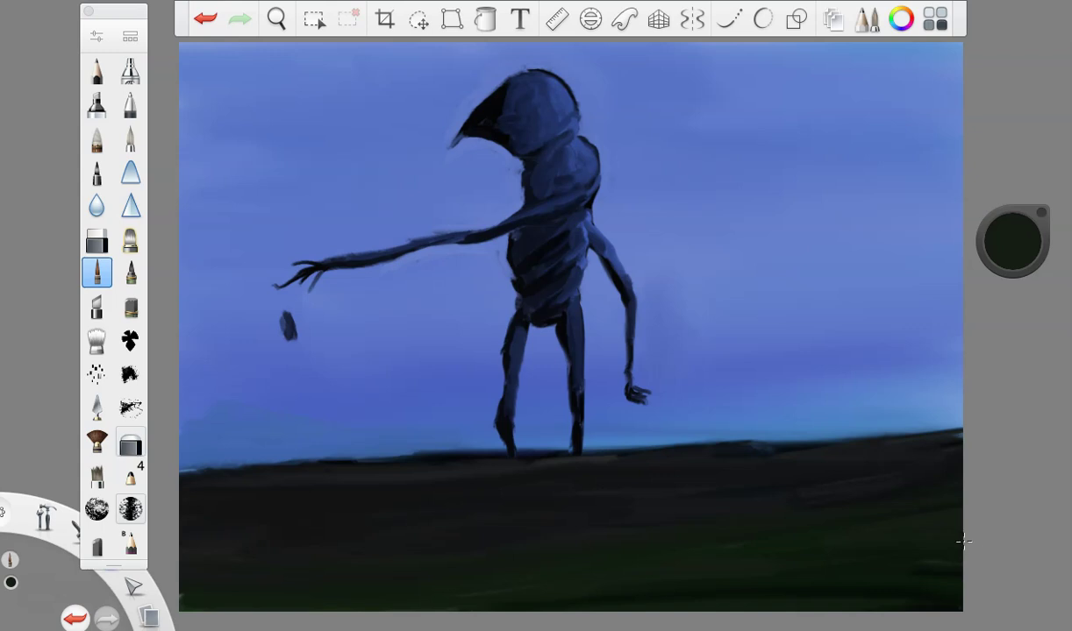
- Repaint the head in a muted version of its sampled blue with the brush size set to 14.3
left_click(1015, 241)
left_click(1016, 303)
left_click(568, 103)
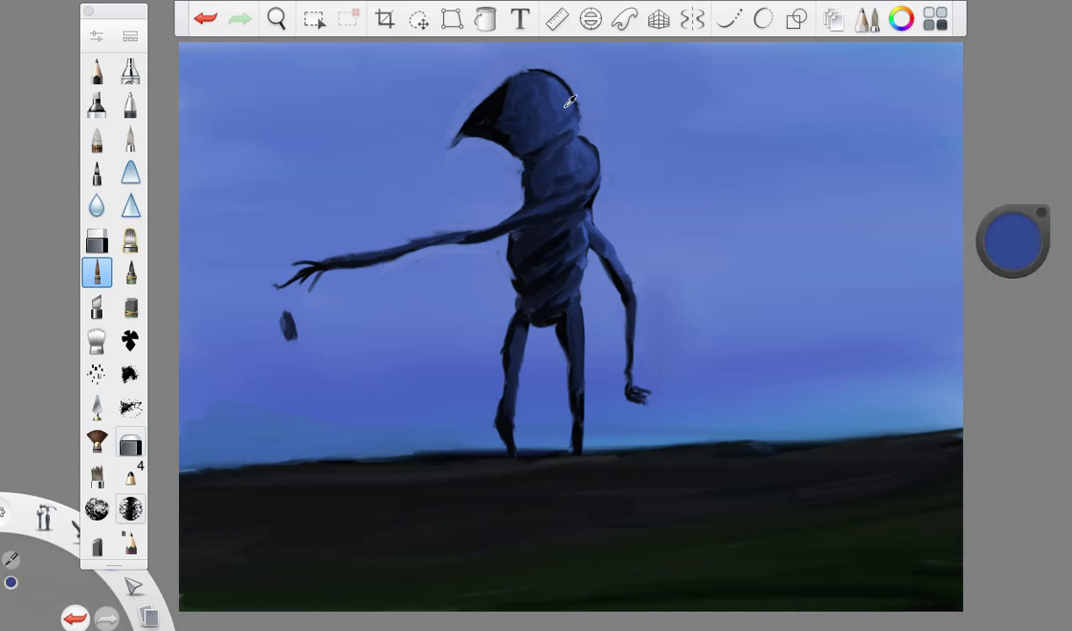
left_click_drag(1011, 242, 959, 239)
left_click_drag(553, 83, 561, 102)
key("super+z")
left_click(94, 37)
left_click_drag(213, 294, 210, 294)
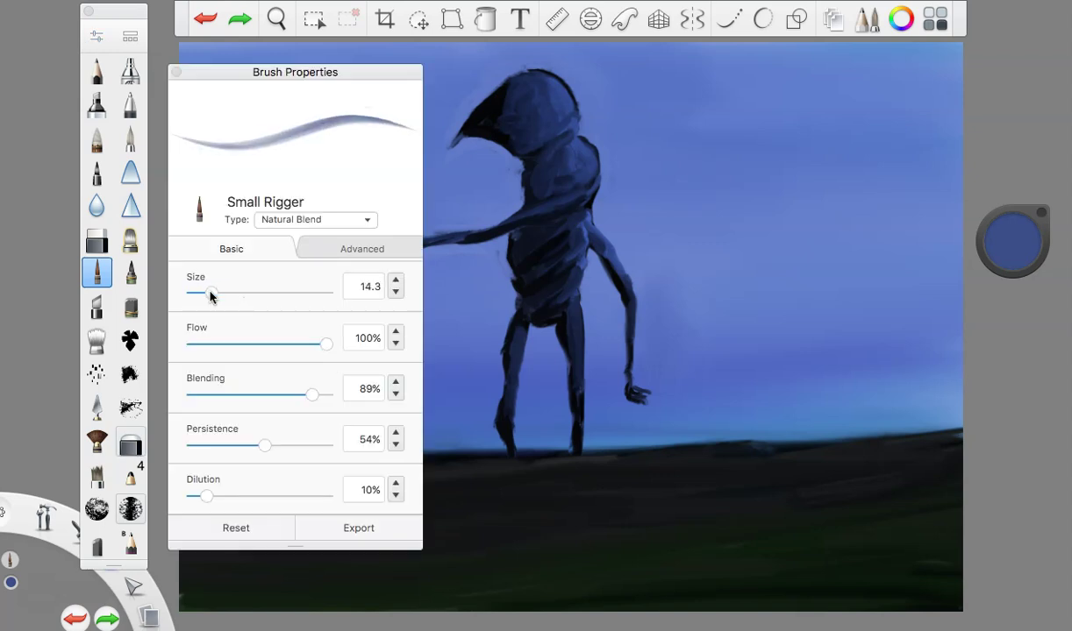
left_click(176, 72)
mouse_move(544, 74)
left_mouse_down()
mouse_move(573, 107)
mouse_move(560, 87)
mouse_move(551, 93)
mouse_move(568, 118)
left_mouse_up()
left_click_drag(506, 84, 546, 119)
- Shade the lower part of the head in darker blue and add lighter blue highlights to the head and shoulder
left_click_drag(1013, 241, 1024, 309)
mouse_move(529, 128)
left_mouse_down()
mouse_move(545, 117)
mouse_move(531, 137)
left_mouse_up()
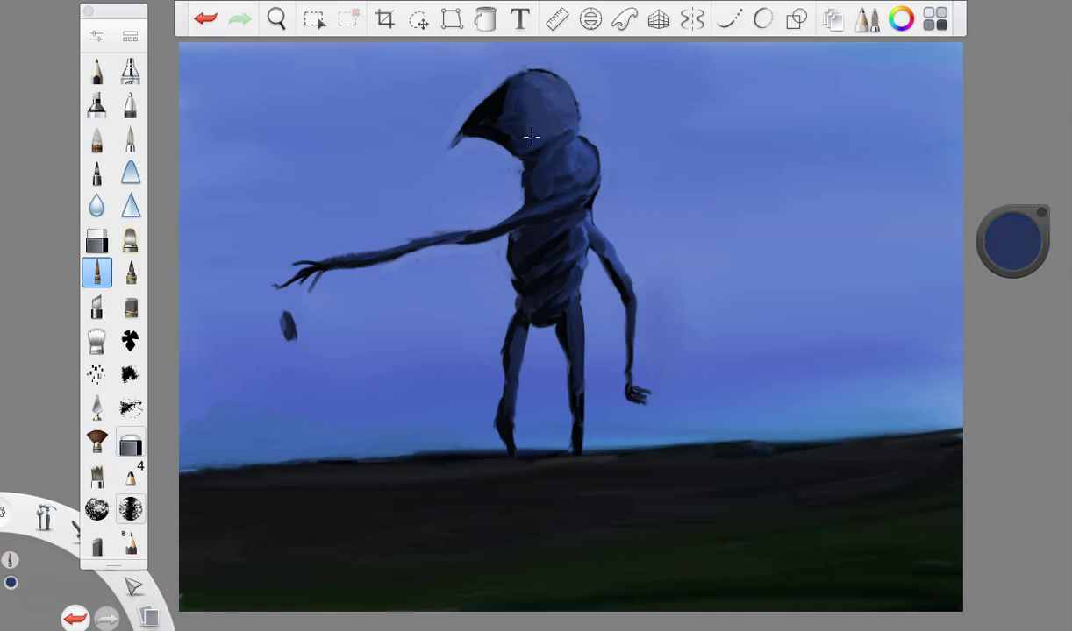
left_click_drag(1013, 218, 1005, 156)
mouse_move(509, 81)
left_mouse_down()
mouse_move(533, 68)
mouse_move(599, 219)
left_mouse_up()
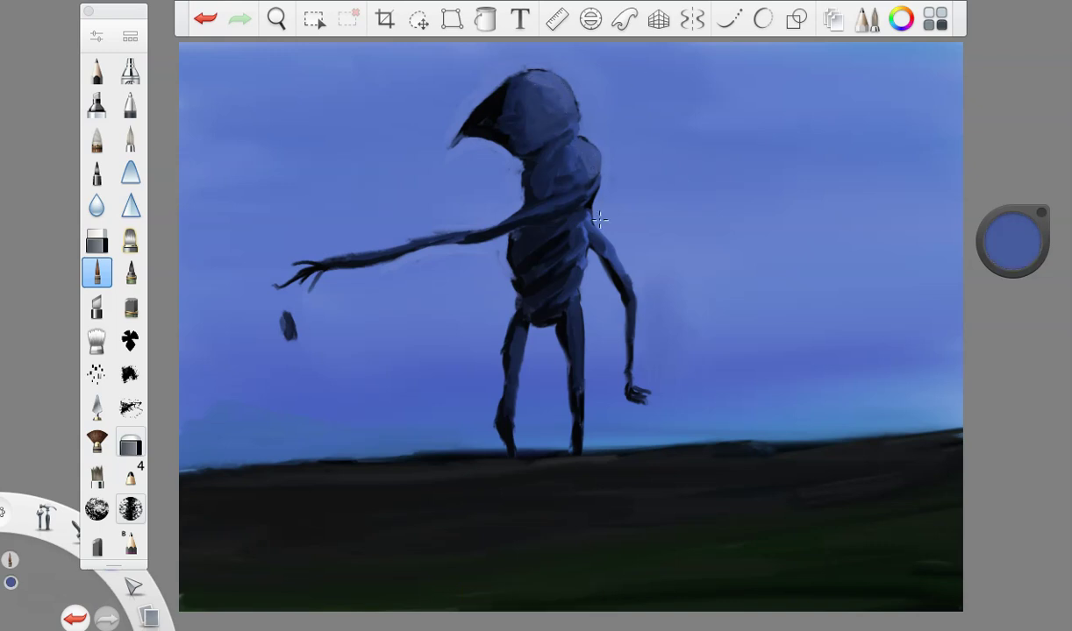
- Highlight the top of the right leg in a darker, muted blue and undo the last stroke
left_click_drag(1027, 236, 987, 256)
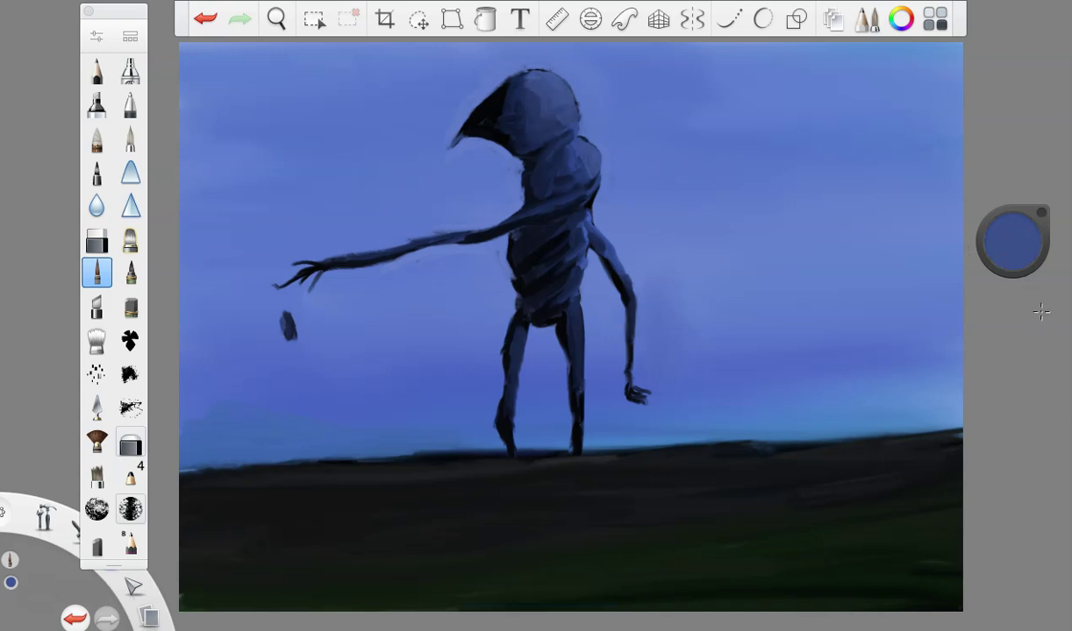
left_click_drag(994, 257, 1029, 256)
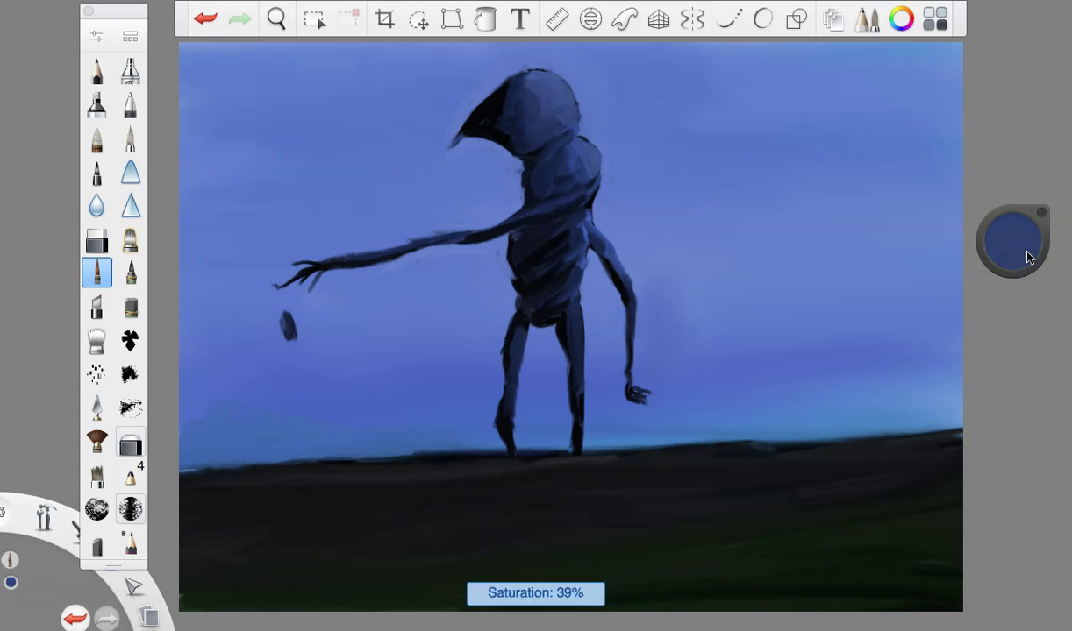
mouse_move(576, 320)
left_mouse_down()
mouse_move(578, 370)
mouse_move(576, 313)
left_mouse_up()
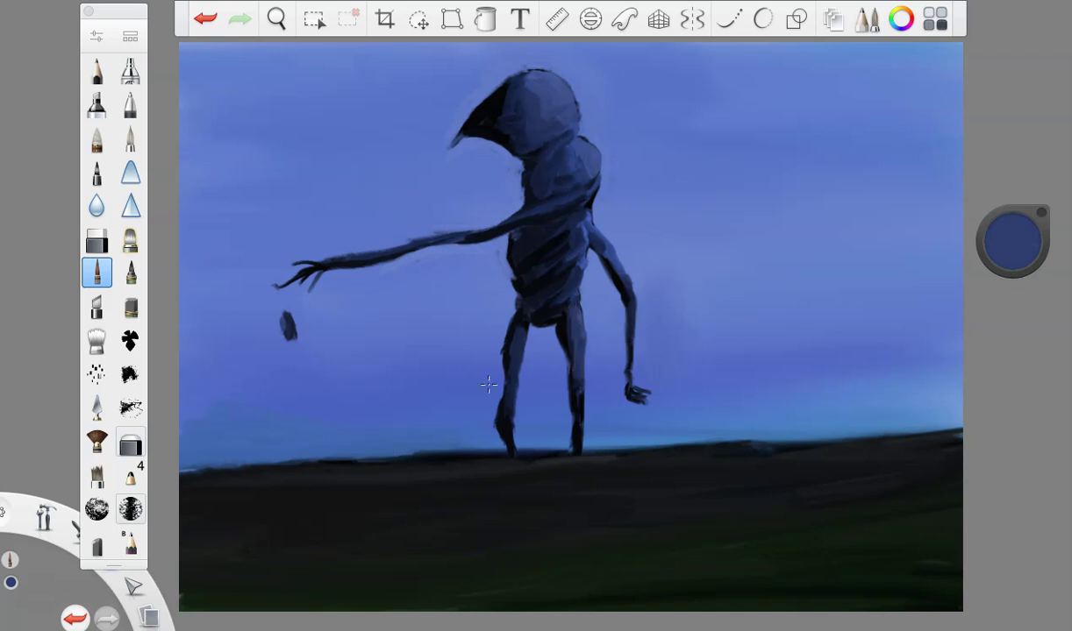
key("ctrl+z")
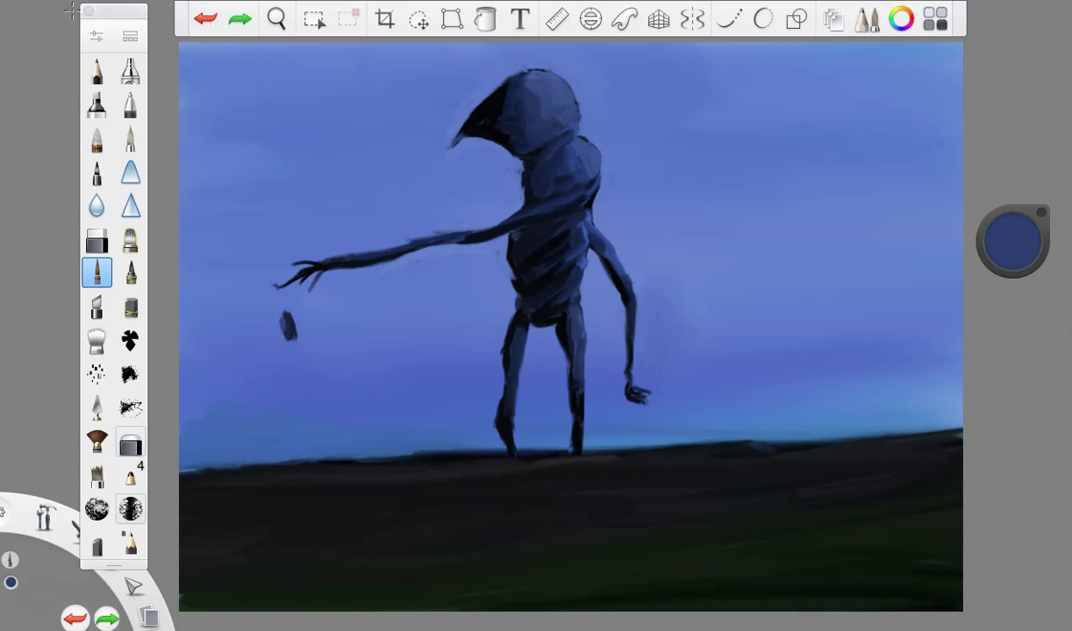
- Adjust the brush size and paint muted blue highlights down the left leg
left_click(95, 36)
left_click_drag(201, 296, 206, 295)
left_click(176, 72)
left_click_drag(524, 329, 510, 407)
- Shade the lower parts of both legs with dark navy and near-black strokes
left_click_drag(1008, 237, 1019, 306)
mouse_move(506, 422)
left_mouse_down()
mouse_move(523, 320)
mouse_move(552, 342)
mouse_move(579, 463)
left_mouse_up()
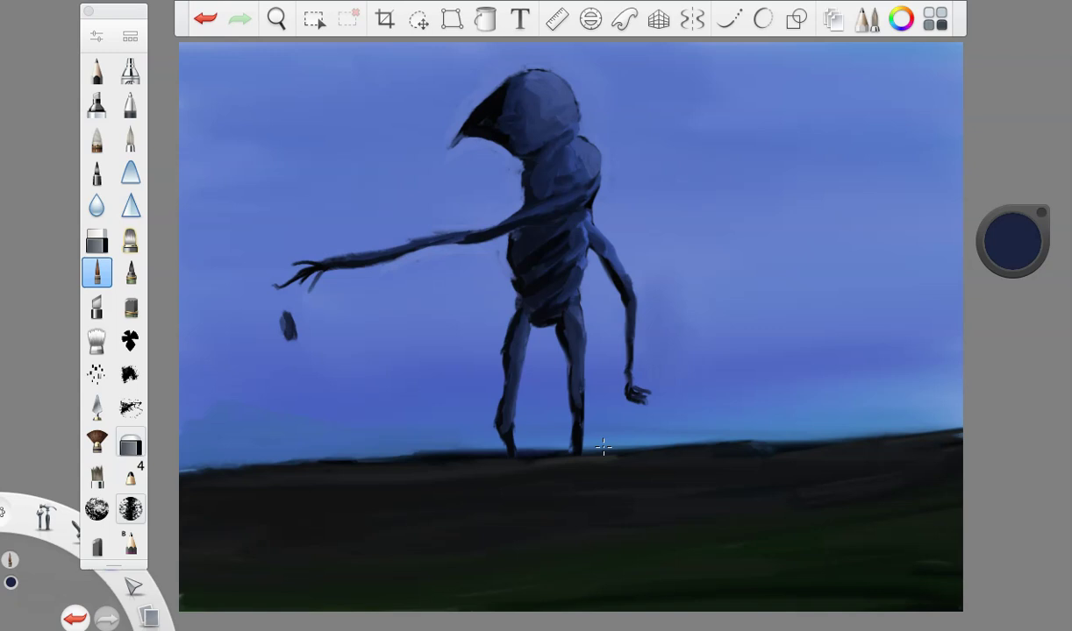
left_click_drag(1013, 274, 974, 292)
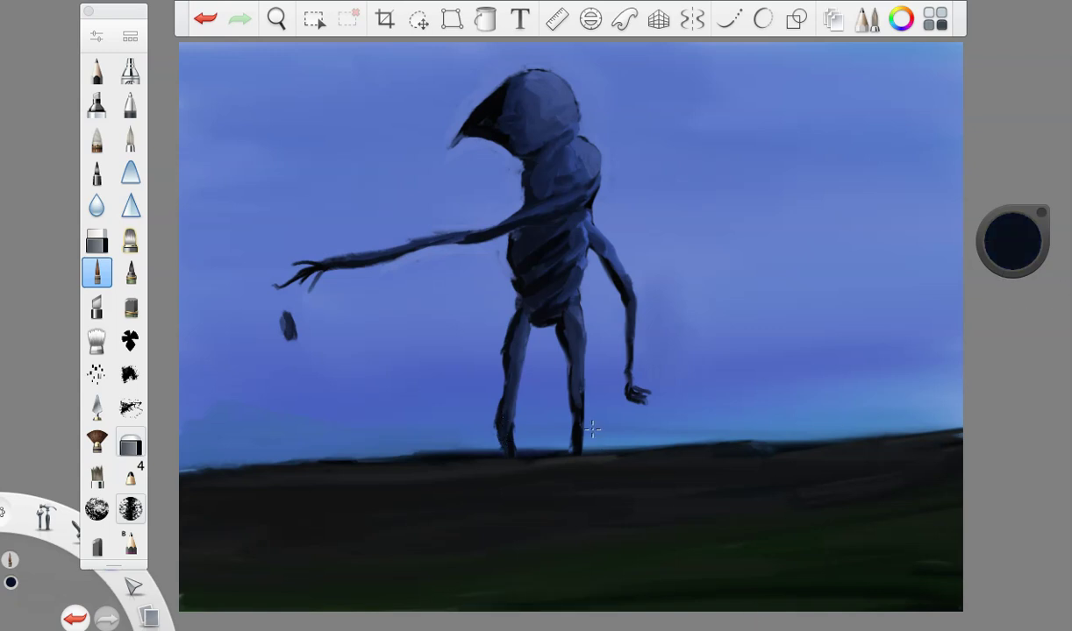
mouse_move(570, 404)
left_mouse_down()
mouse_move(575, 373)
mouse_move(572, 403)
left_mouse_up()
- Paint dark blue clouds above the horizon on both sides of the figure and between its legs, with size 31.1 and dilution 35%
left_click(1003, 247)
left_click(966, 305)
left_click(731, 352)
left_click_drag(1006, 251, 1008, 352)
left_click_drag(216, 296, 233, 294)
left_click(238, 497)
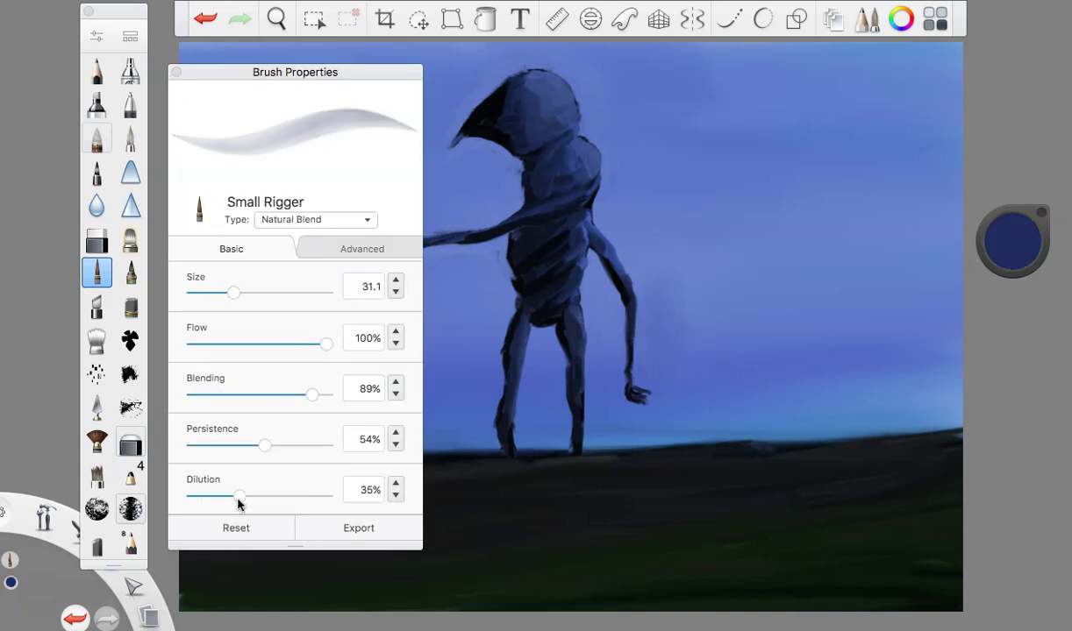
left_click(176, 72)
mouse_move(272, 391)
left_mouse_down()
mouse_move(292, 407)
mouse_move(449, 389)
mouse_move(328, 401)
mouse_move(342, 418)
mouse_move(253, 390)
mouse_move(348, 422)
mouse_move(461, 391)
mouse_move(313, 390)
mouse_move(438, 394)
mouse_move(471, 407)
left_mouse_up()
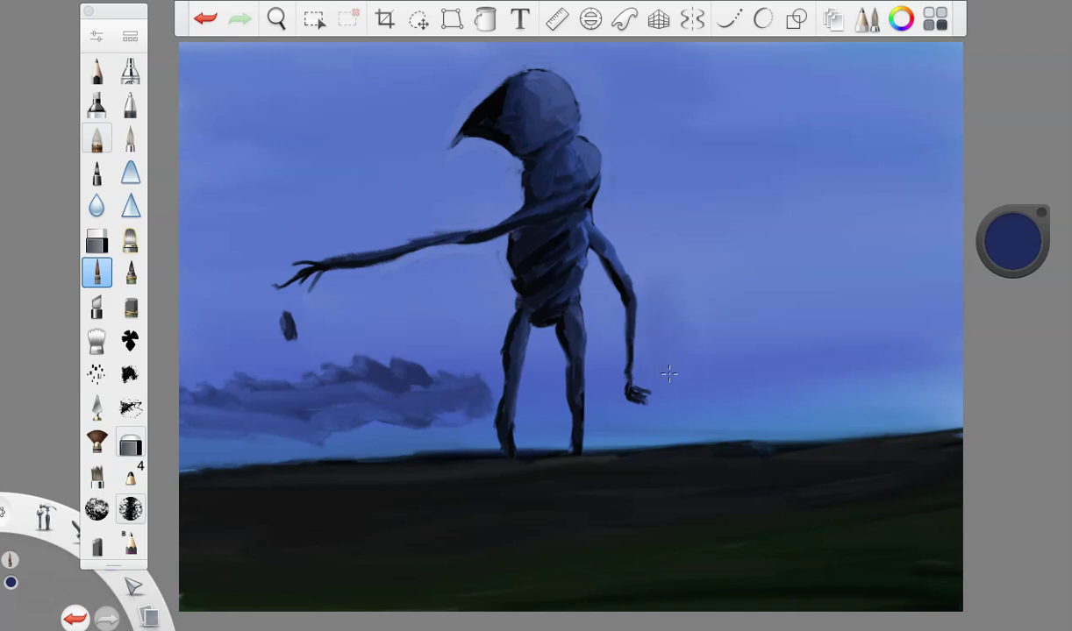
left_click_drag(554, 379, 534, 411)
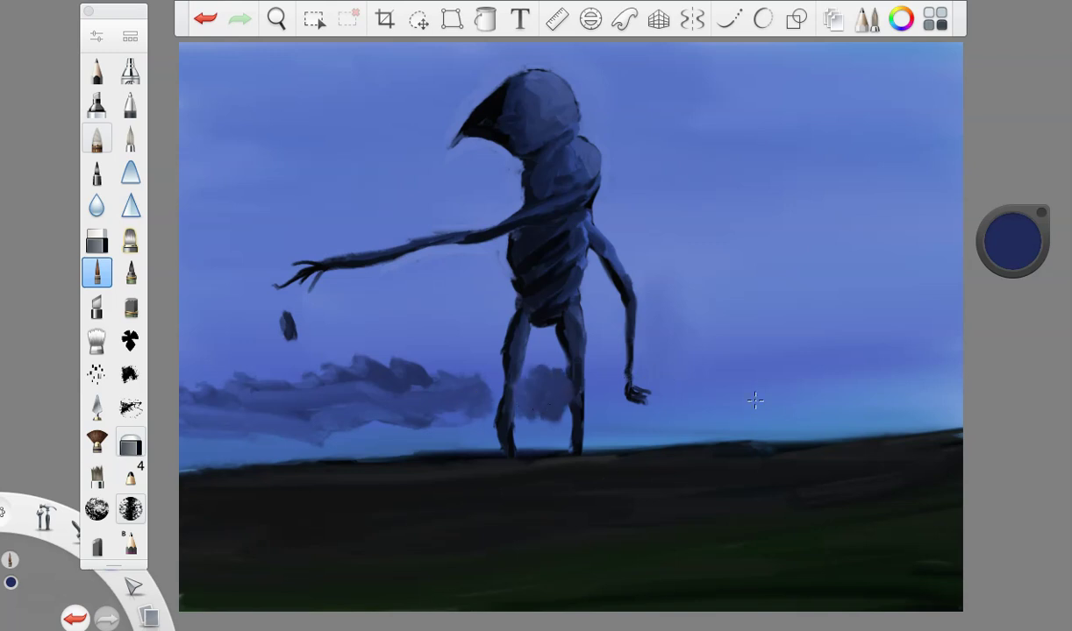
mouse_move(719, 360)
left_mouse_down()
mouse_move(1013, 318)
mouse_move(855, 344)
mouse_move(933, 331)
mouse_move(747, 354)
mouse_move(955, 320)
mouse_move(668, 352)
mouse_move(671, 372)
mouse_move(921, 354)
left_mouse_up()
- Switch to the Smudge Round Bristle Brush and increase its size
left_click(96, 340)
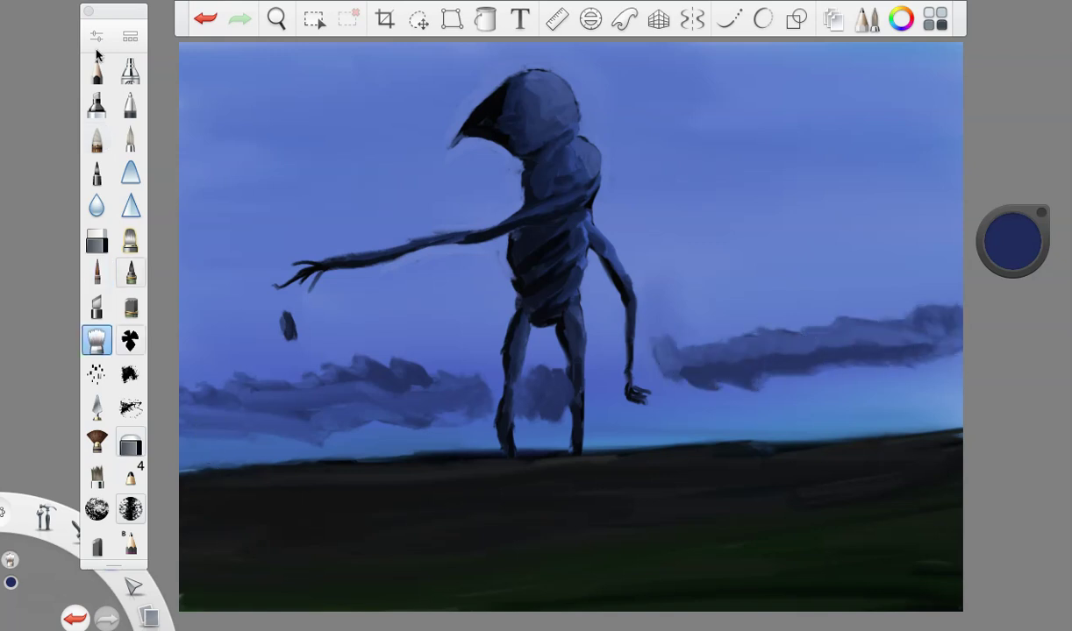
left_click(96, 36)
left_click_drag(219, 294, 237, 297)
left_click(176, 72)
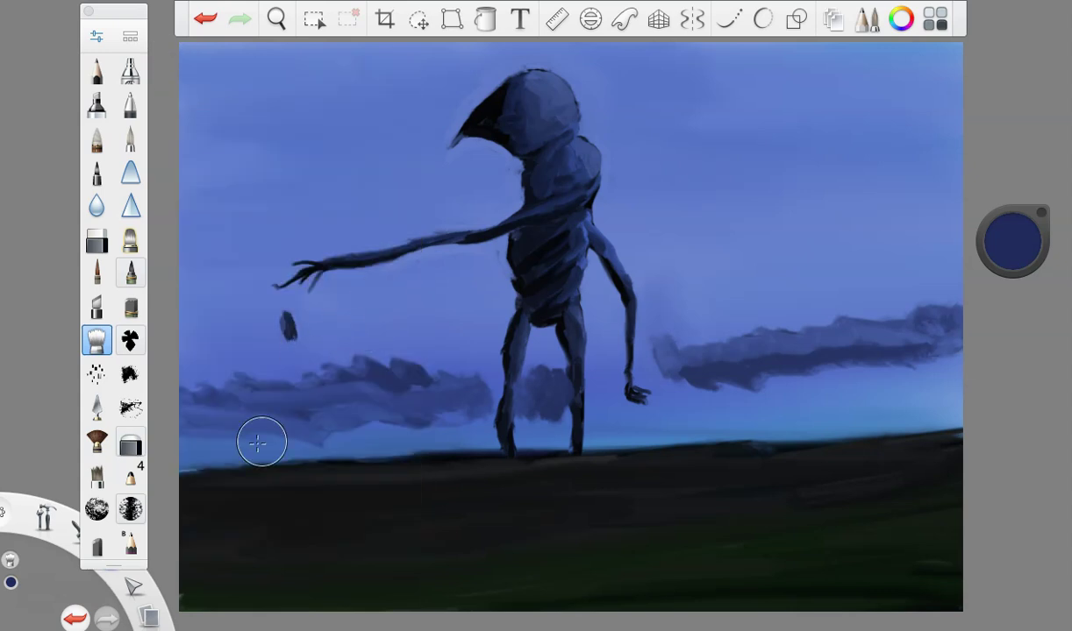
- Smudge the undersides of the dark clouds left of the figure and between its legs
left_click_drag(344, 417, 472, 412)
left_click_drag(255, 439, 430, 430)
mouse_move(539, 406)
left_mouse_down()
mouse_move(541, 416)
mouse_move(565, 413)
left_mouse_up()
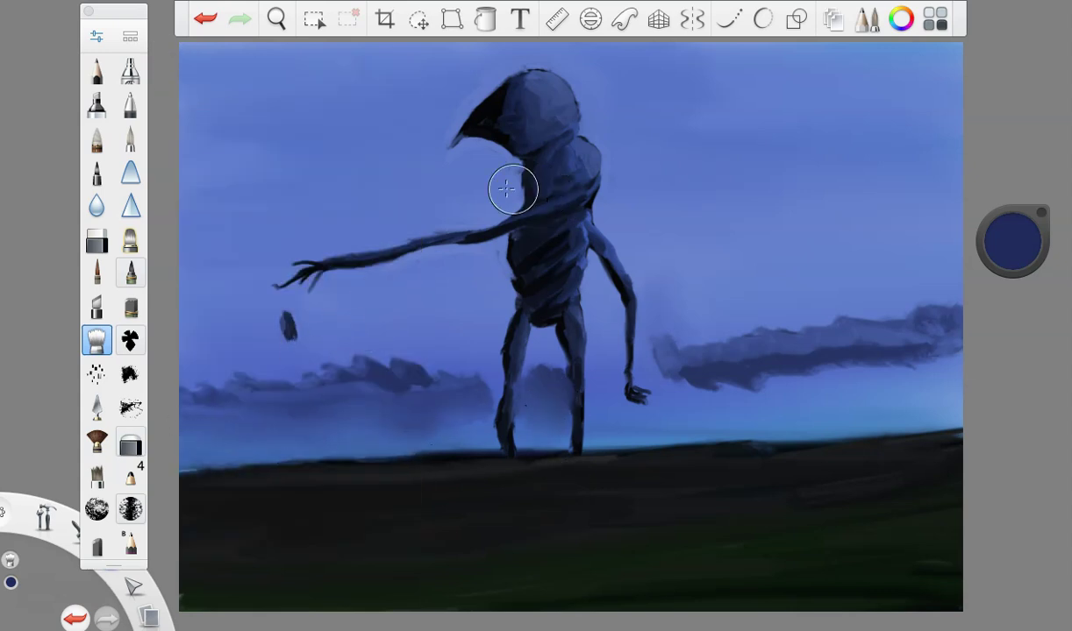
- Undo the smudging and the clouds between the legs and right of the figure, and blend the left cloud's underside into the sky
key("ctrl+z")
key("ctrl+z")
key("ctrl+z")
key("ctrl+z")
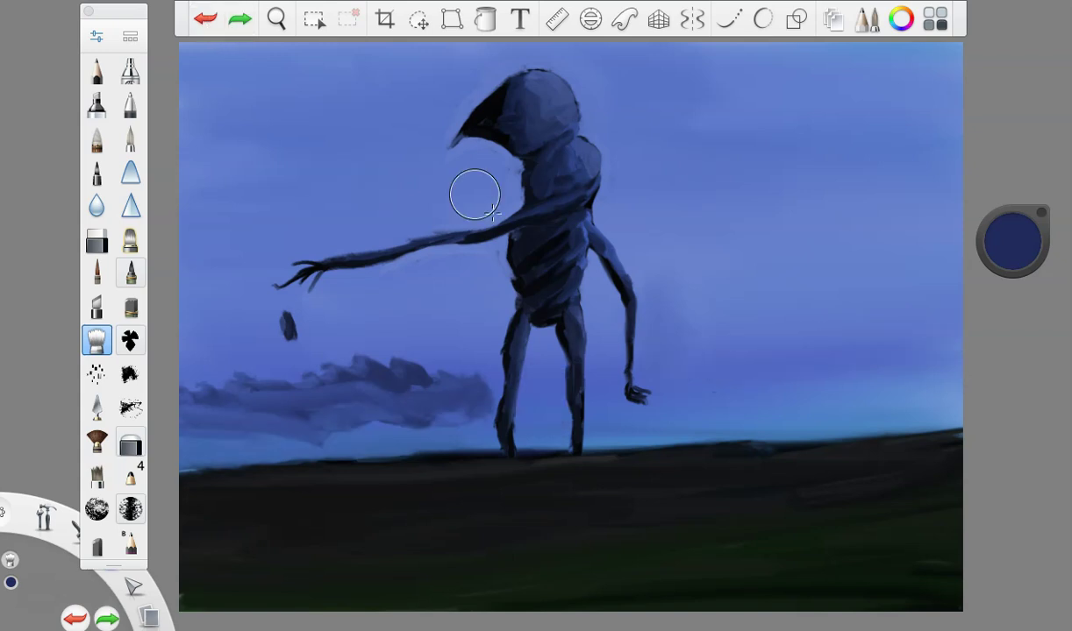
left_click_drag(447, 411, 276, 396)
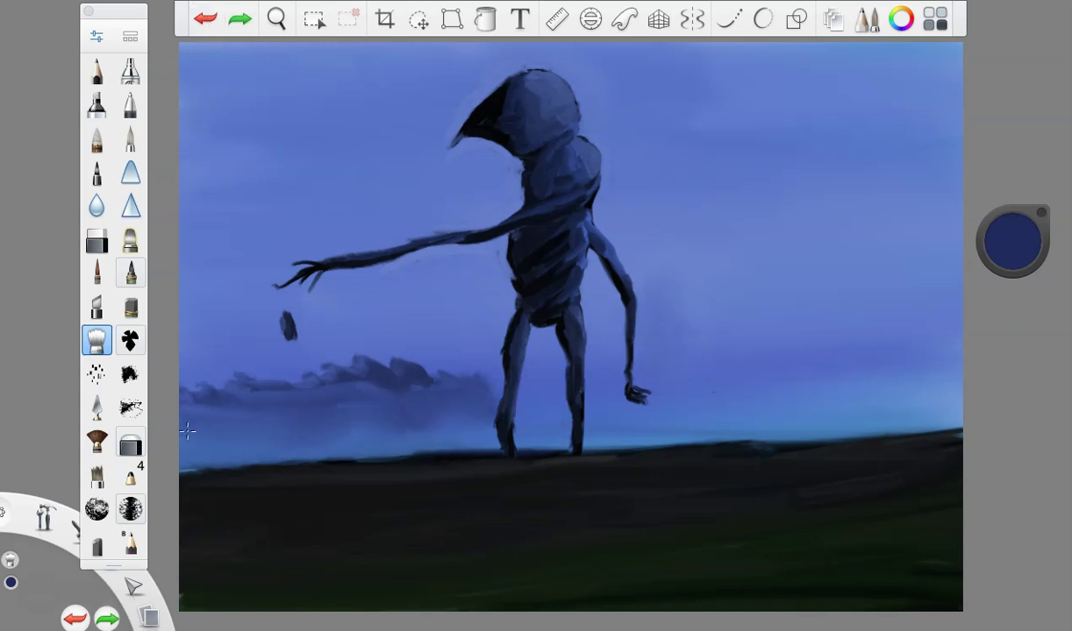
- Repaint the dark blue cloud bank right of the figure with the Small Rigger and smudge its underside into the horizon haze
left_click(96, 272)
mouse_move(811, 372)
left_mouse_down()
mouse_move(949, 345)
mouse_move(683, 365)
mouse_move(717, 372)
mouse_move(797, 364)
mouse_move(801, 353)
mouse_move(771, 370)
mouse_move(715, 347)
mouse_move(808, 395)
mouse_move(861, 378)
mouse_move(973, 380)
mouse_move(701, 394)
mouse_move(720, 396)
mouse_move(669, 384)
mouse_move(673, 375)
mouse_move(741, 392)
mouse_move(941, 394)
mouse_move(819, 396)
left_mouse_up()
left_click(97, 340)
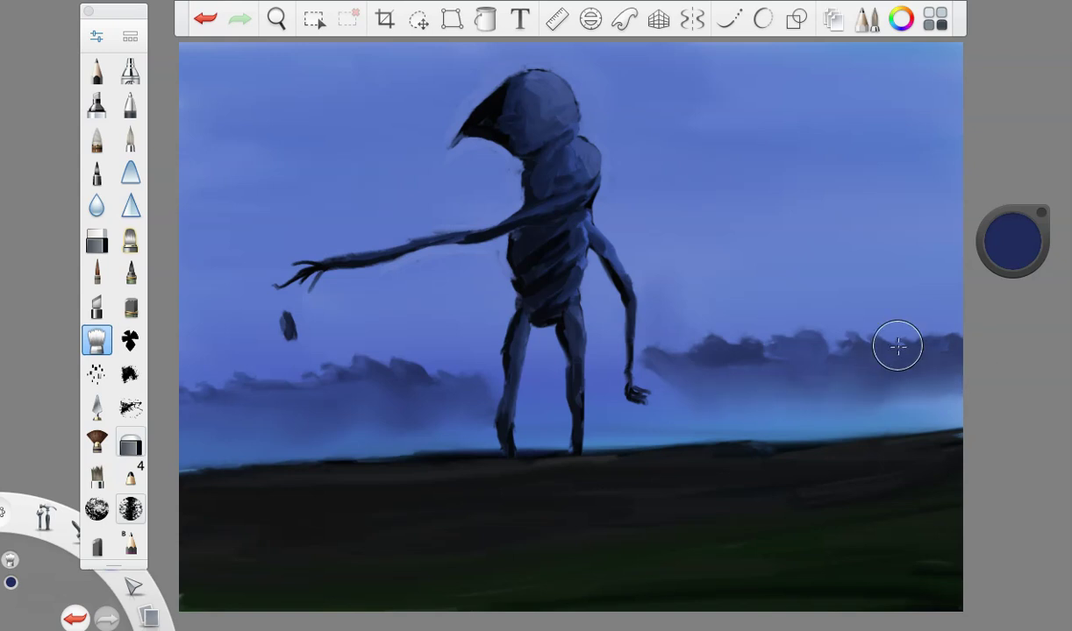
- Adjust the Small Rigger and paint medium and darker blue strokes on the figure's head, neck and shoulder
left_click_drag(1013, 242, 1002, 158)
double_click(96, 272)
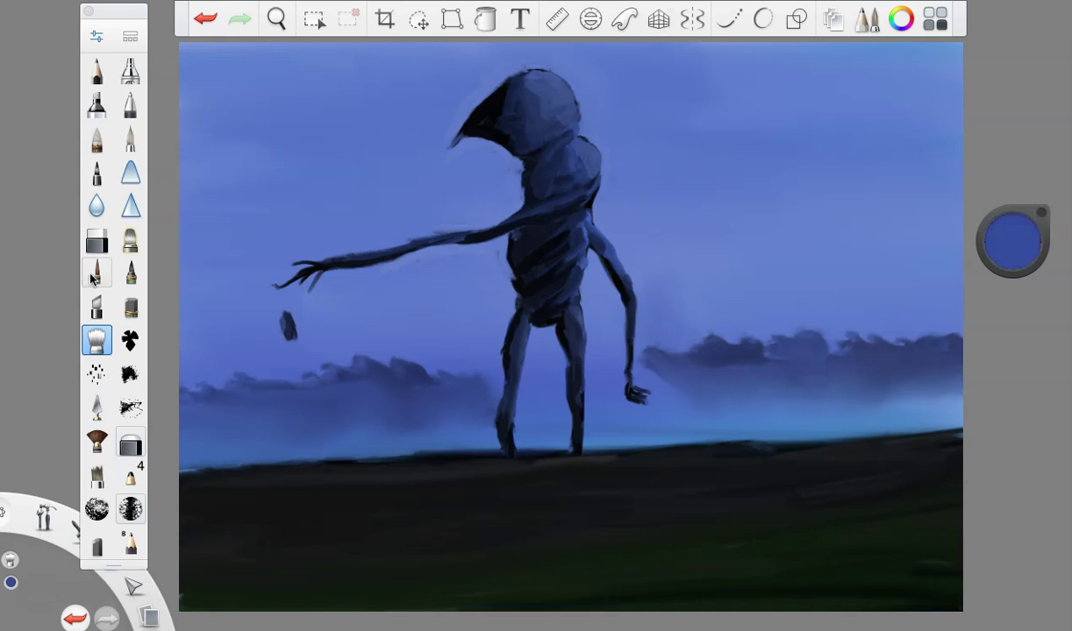
left_click_drag(208, 501, 205, 500)
left_click_drag(248, 289, 215, 293)
left_click(175, 72)
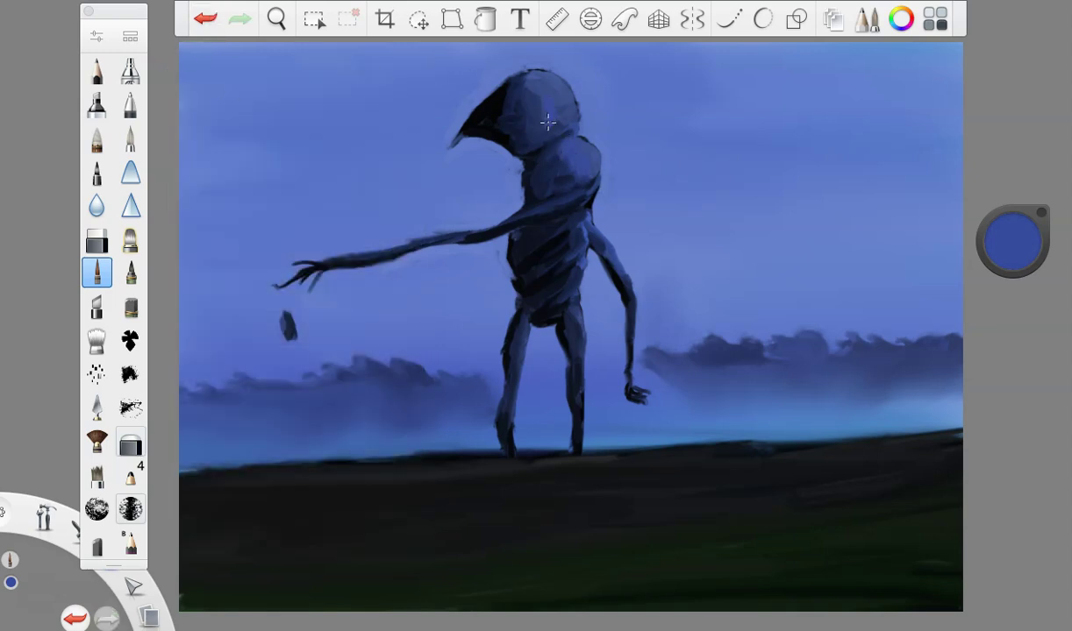
left_click_drag(1013, 241, 1019, 321)
left_click_drag(540, 105, 520, 91)
left_click_drag(551, 164, 528, 149)
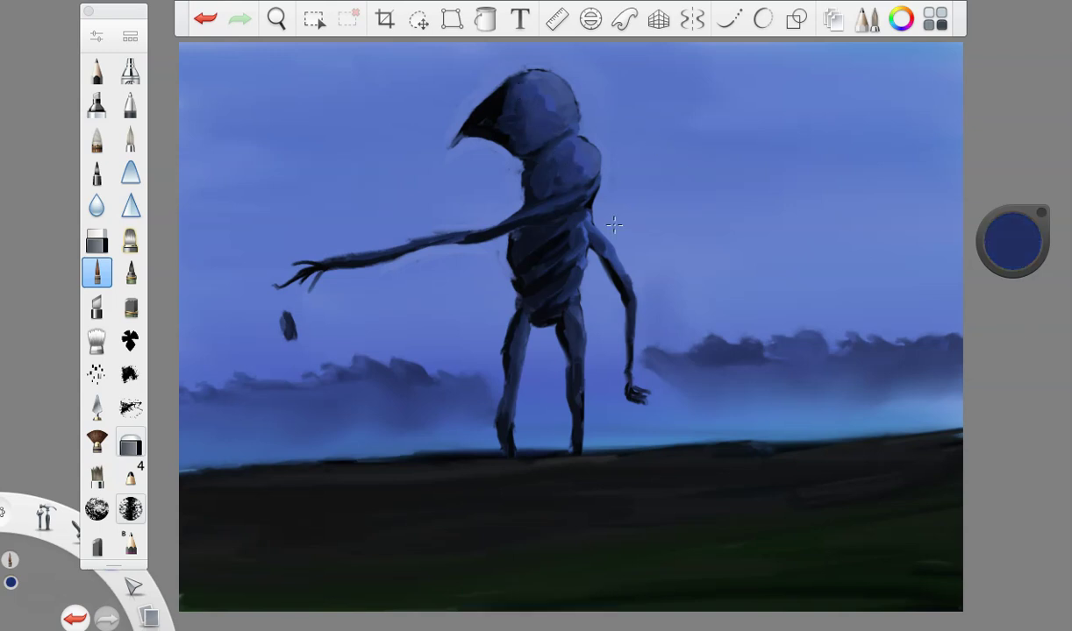
- Set the Small Rigger size to 9.2 and paint medium blue highlights along the diagonal folds of the torso, undoing one stroke
left_click(97, 38)
left_click(201, 291)
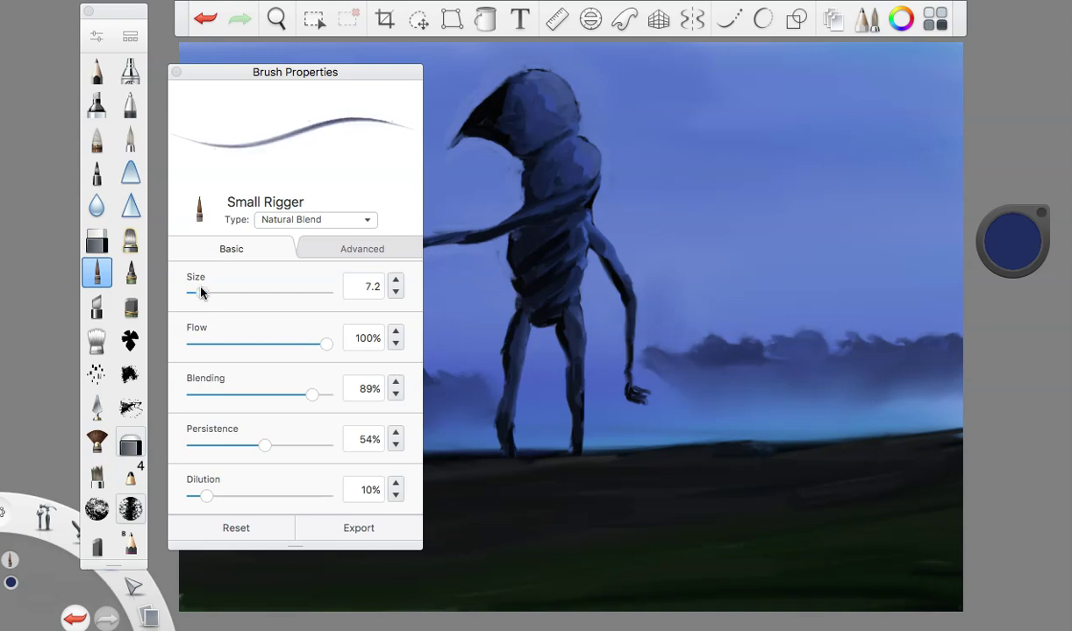
left_click_drag(200, 292, 196, 292)
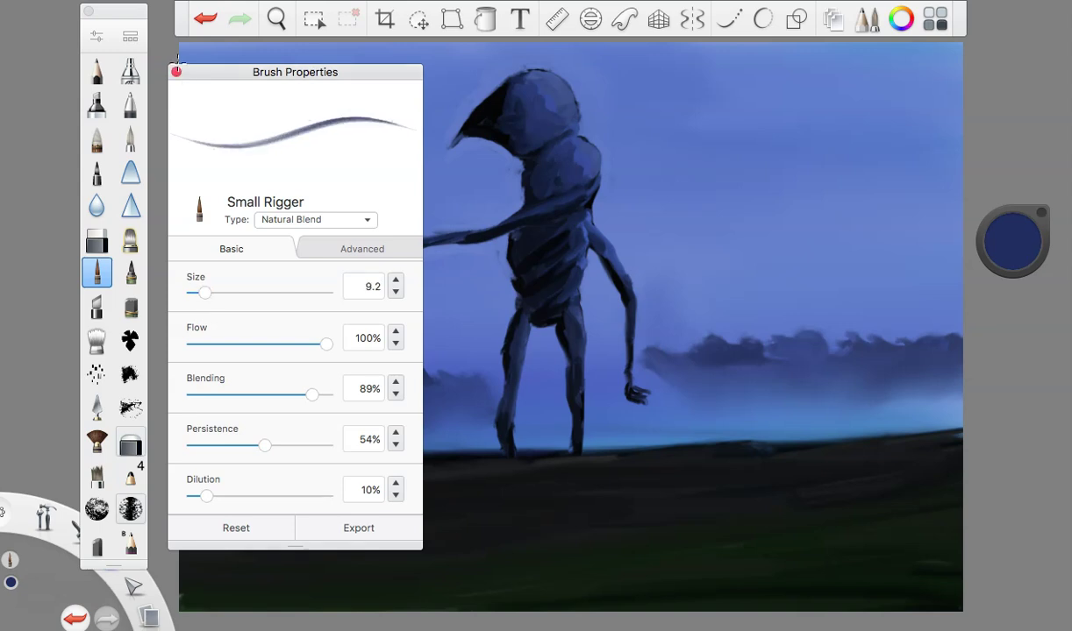
left_click(176, 72)
left_click_drag(1052, 235, 1008, 159)
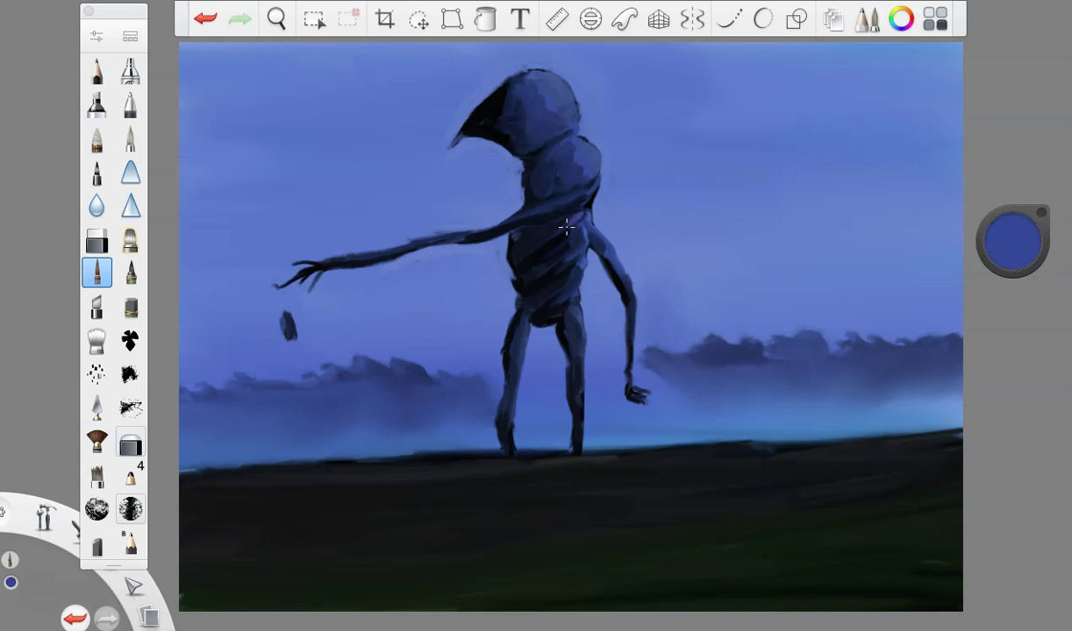
left_click_drag(515, 247, 561, 219)
mouse_move(517, 266)
left_mouse_down()
mouse_move(562, 237)
mouse_move(563, 254)
mouse_move(592, 259)
left_mouse_up()
left_click(197, 20)
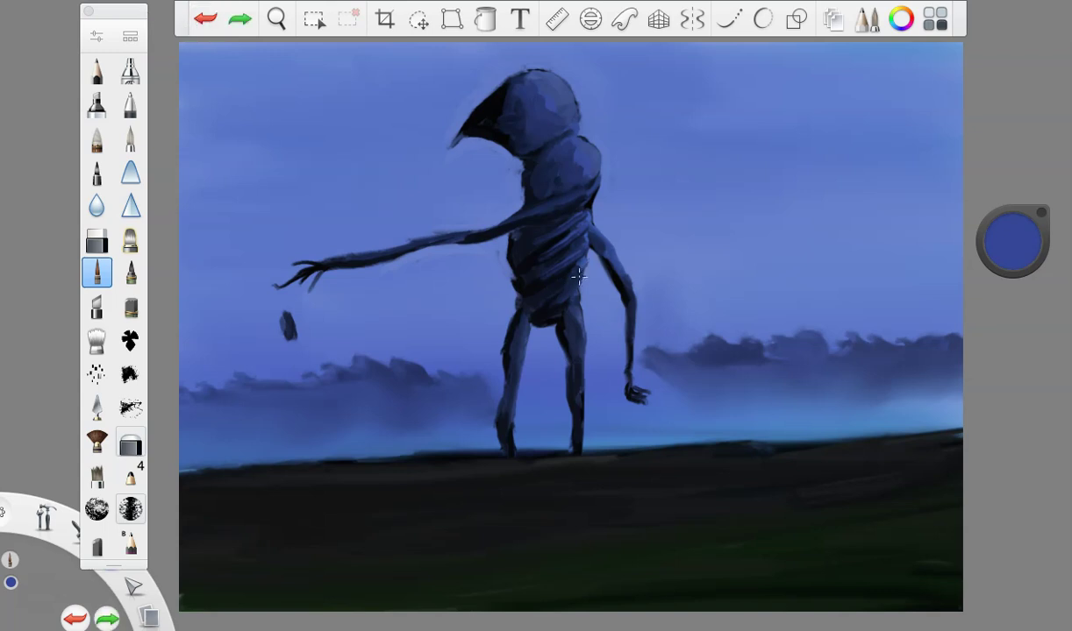
left_click_drag(529, 276, 585, 251)
left_click_drag(546, 298, 581, 272)
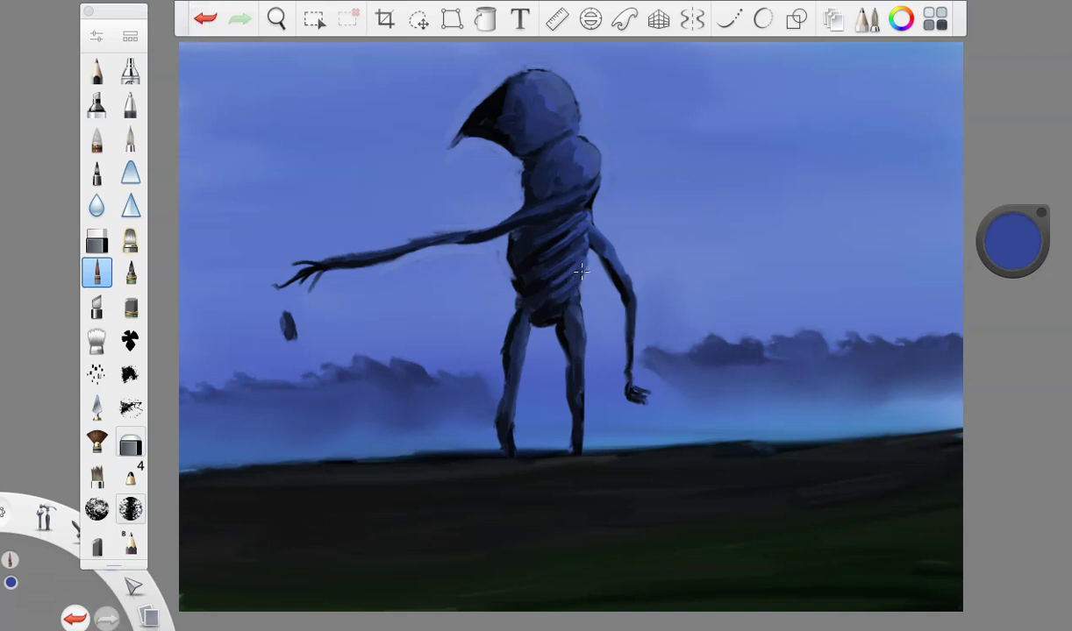
- Shade the torso folds in dark navy and add medium blue highlights along the upper part of the outstretched arm
left_click_drag(1014, 247, 1015, 355)
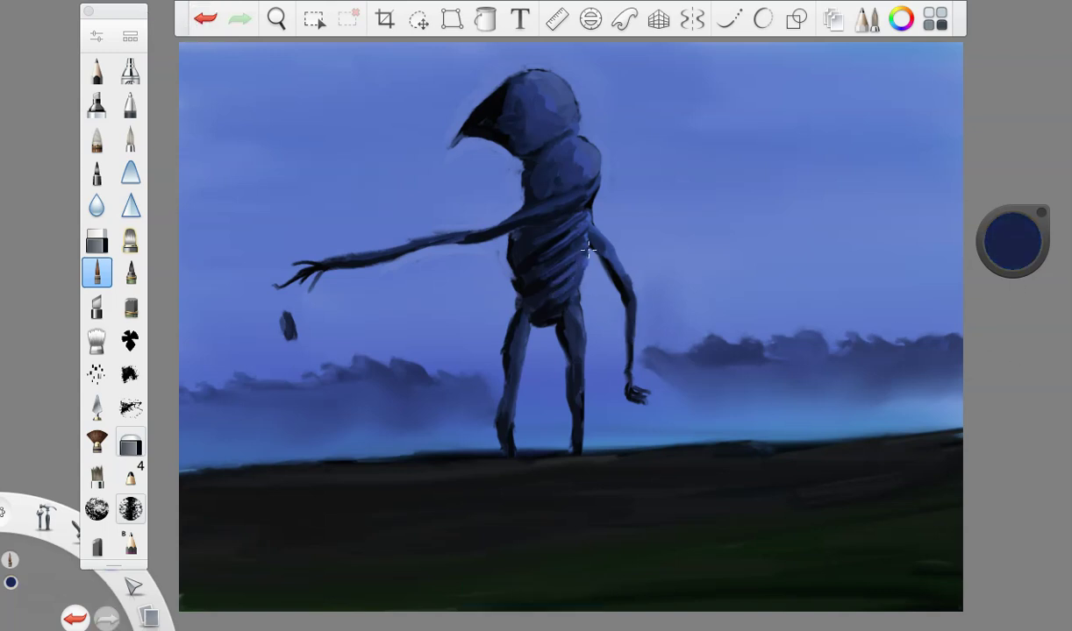
left_click_drag(544, 291, 565, 280)
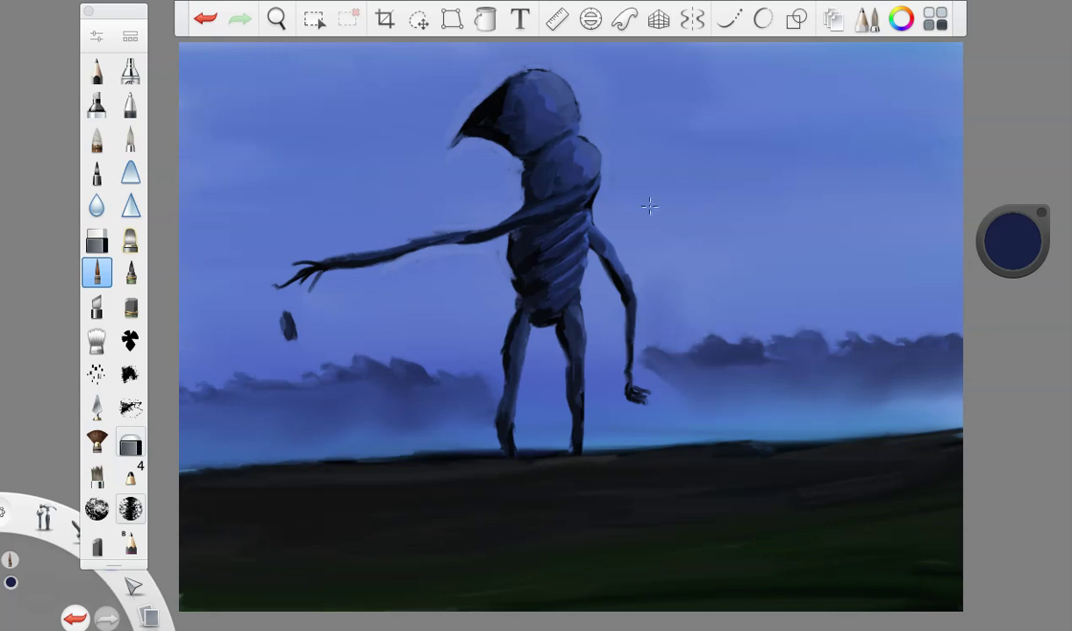
left_click_drag(1011, 241, 1012, 131)
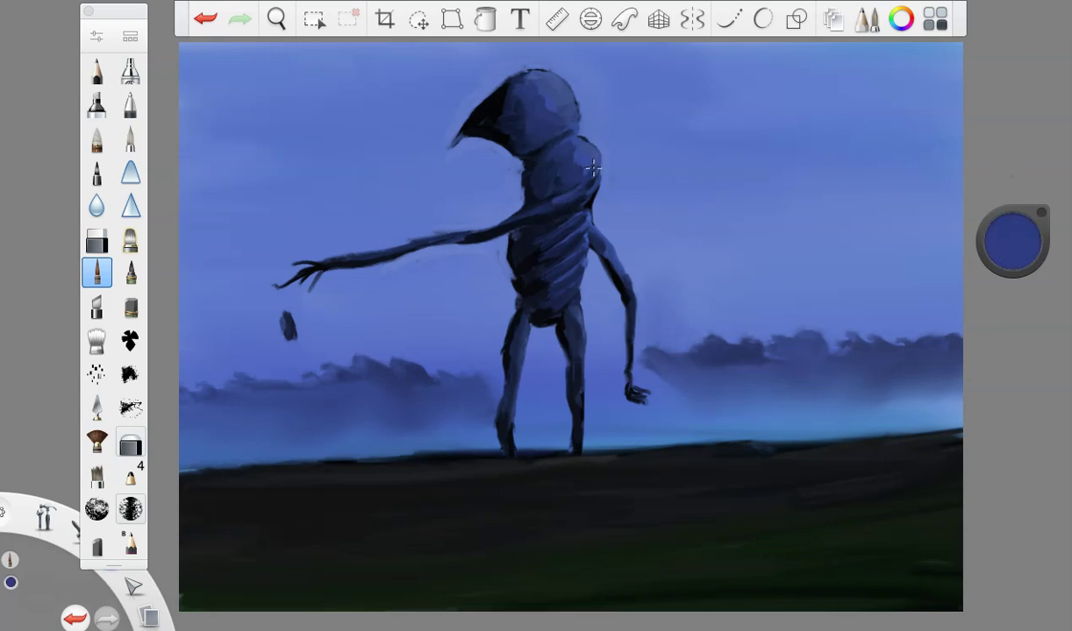
left_click_drag(548, 213, 592, 175)
- Reduce the size of the Smudge Round Bristle Brush
left_click(97, 340)
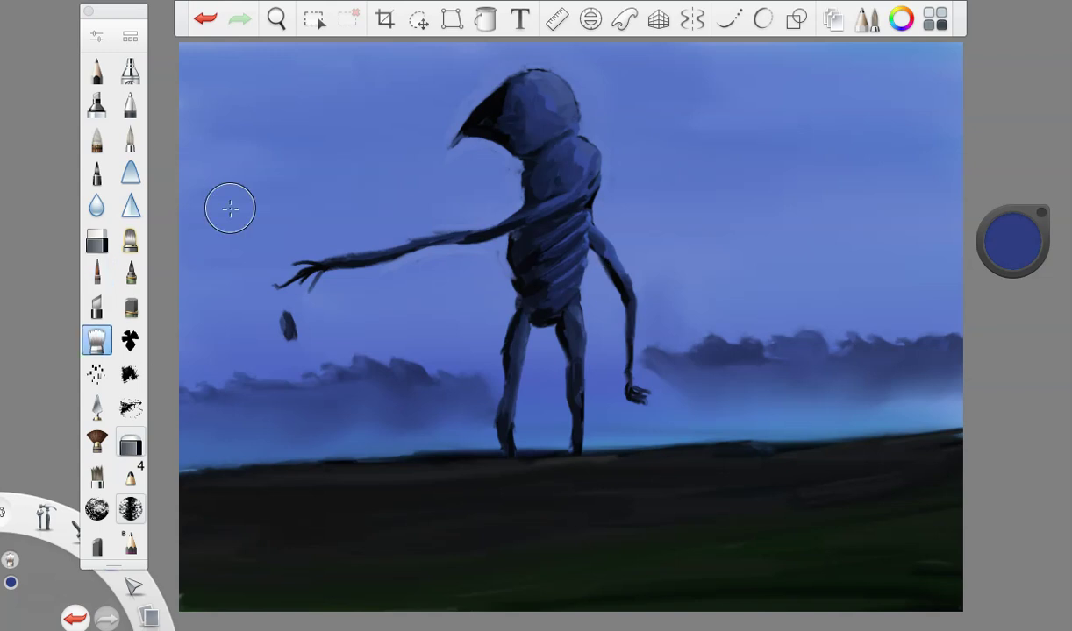
left_click(96, 35)
left_click(175, 72)
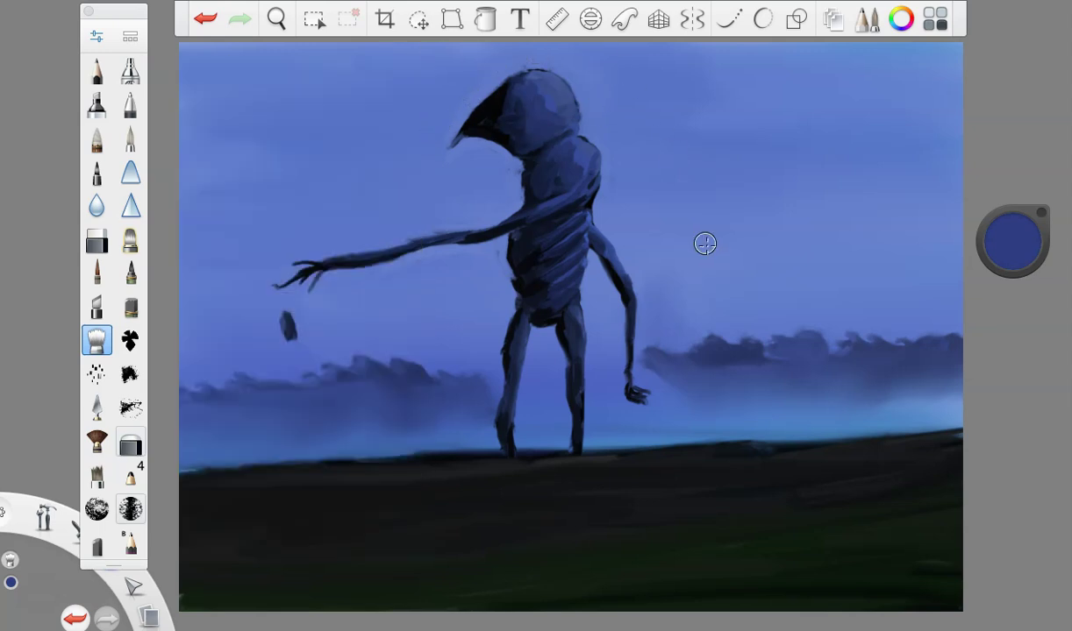
- Try darkening the sky with black Airbrush strokes at size 106.3 and 10% flow, and undo them
left_click(130, 70)
mouse_move(979, 226)
left_mouse_down()
mouse_move(1024, 365)
mouse_move(968, 410)
left_mouse_up()
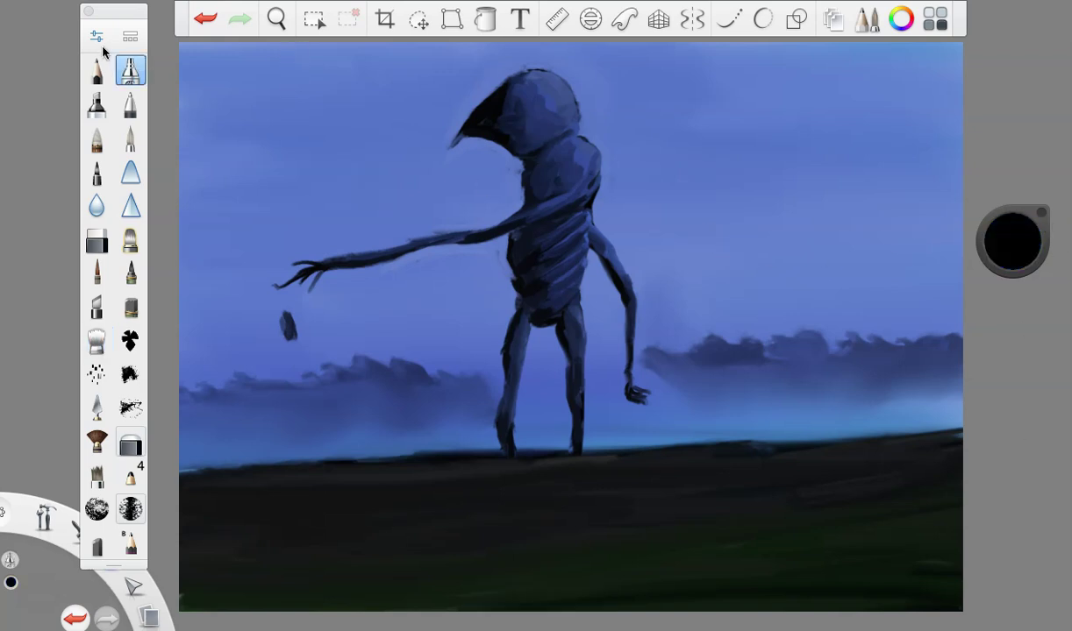
left_click(96, 36)
left_click_drag(215, 265, 247, 275)
left_click(206, 318)
left_click_drag(442, 91, 236, 114)
left_click_drag(263, 189, 657, 395)
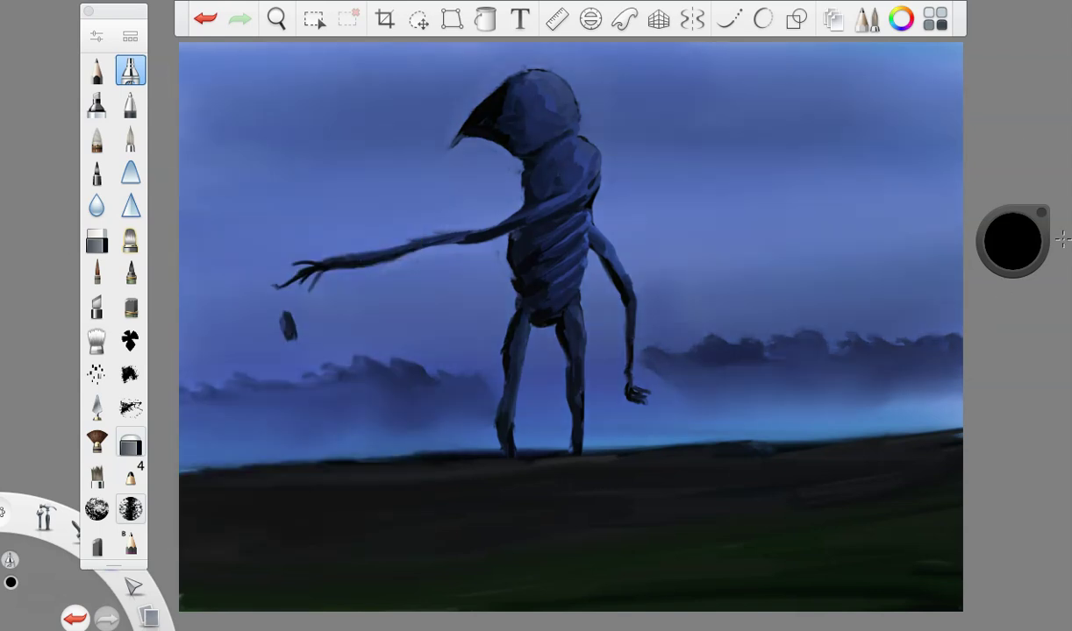
left_click(205, 18)
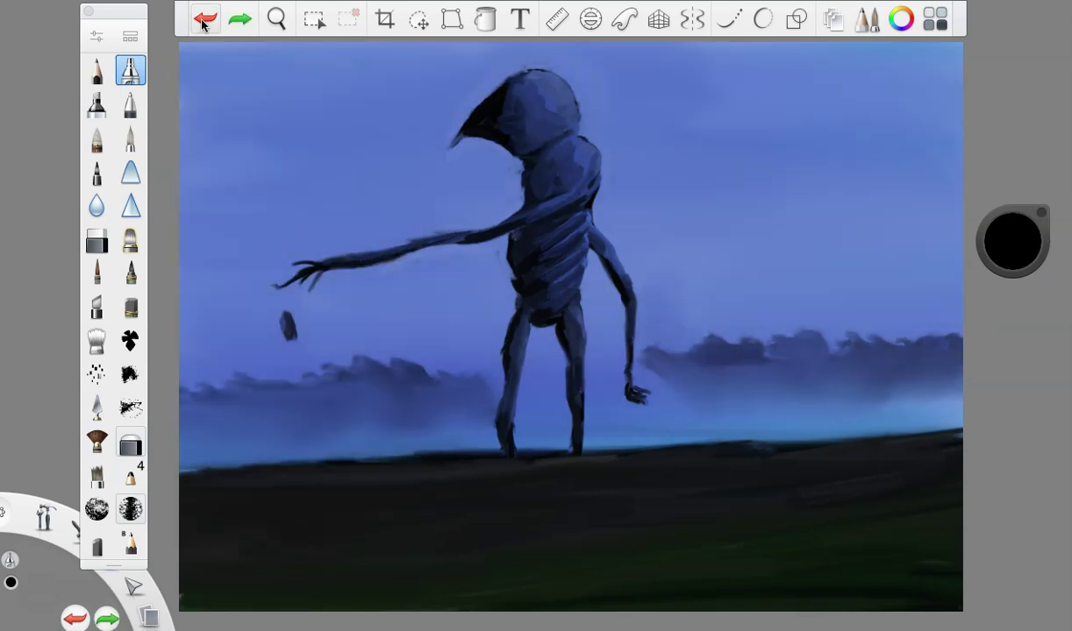
- Try darkening the sky with the Airbrush in dark grey, and undo the stroke
left_click(97, 36)
left_click_drag(1019, 248, 1013, 259)
left_click(1006, 270)
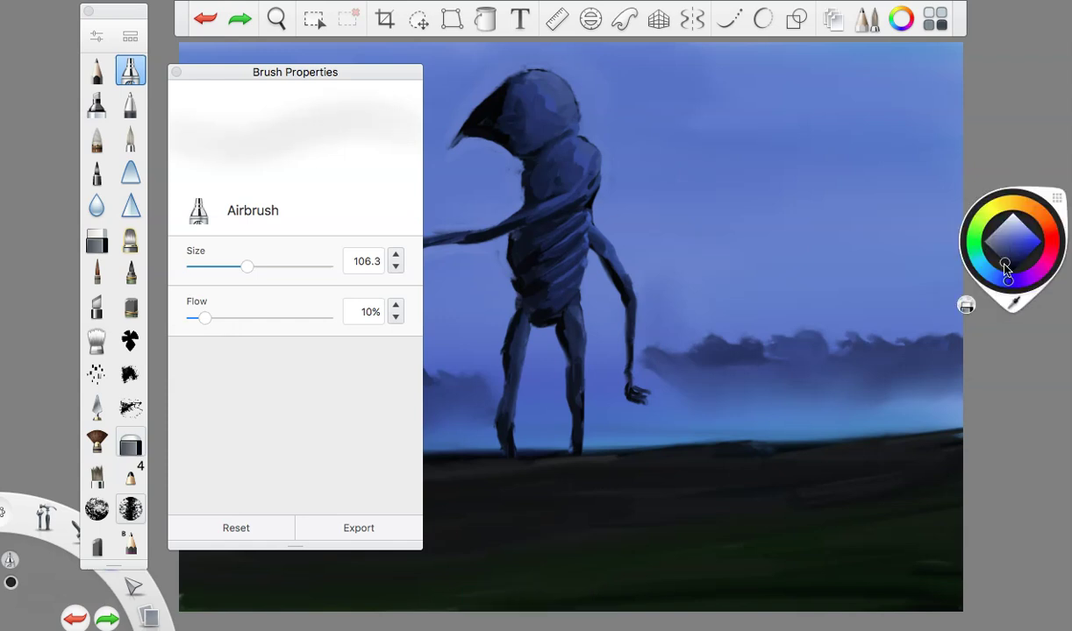
left_click(176, 72)
mouse_move(239, 54)
left_mouse_down()
mouse_move(428, 284)
mouse_move(656, 368)
left_mouse_up()
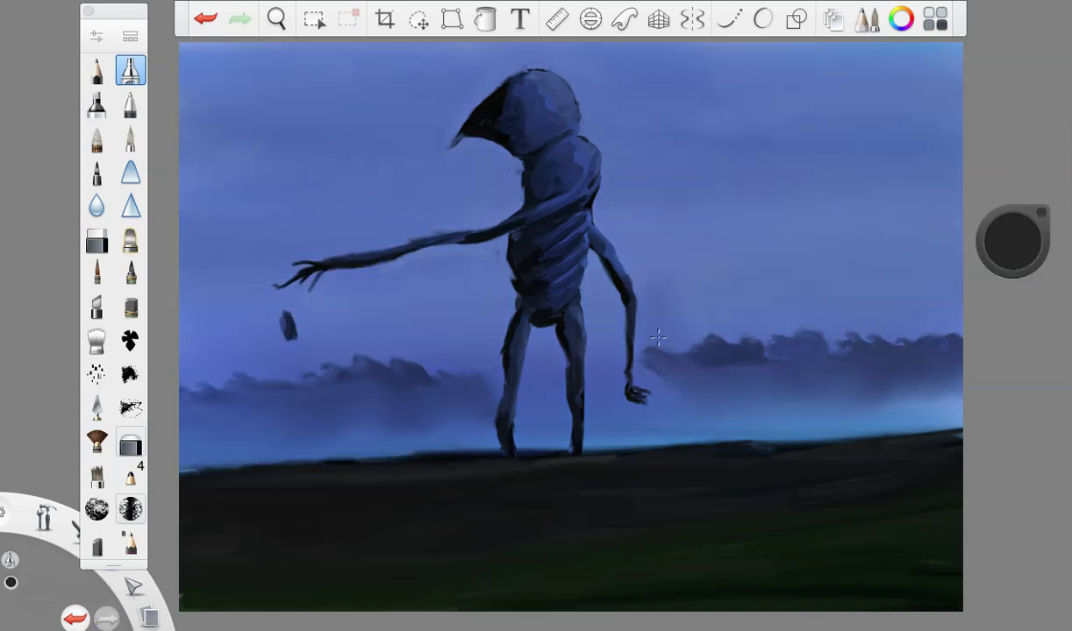
left_click(220, 27)
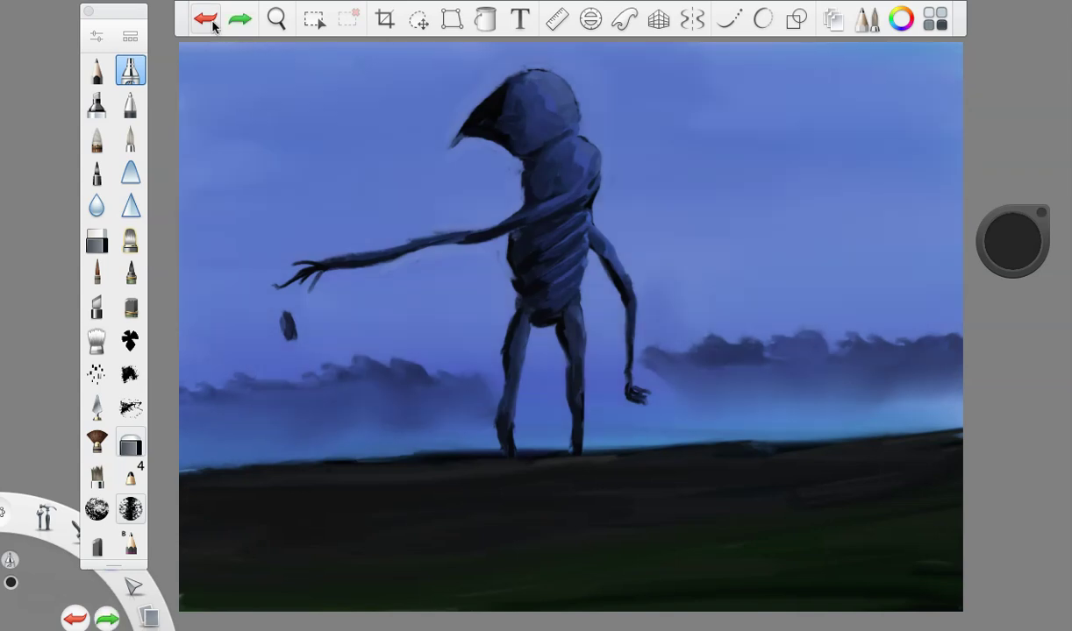
- Try shading the sky with dark navy Airbrush strokes after adjusting the flow, and undo them
left_click(98, 36)
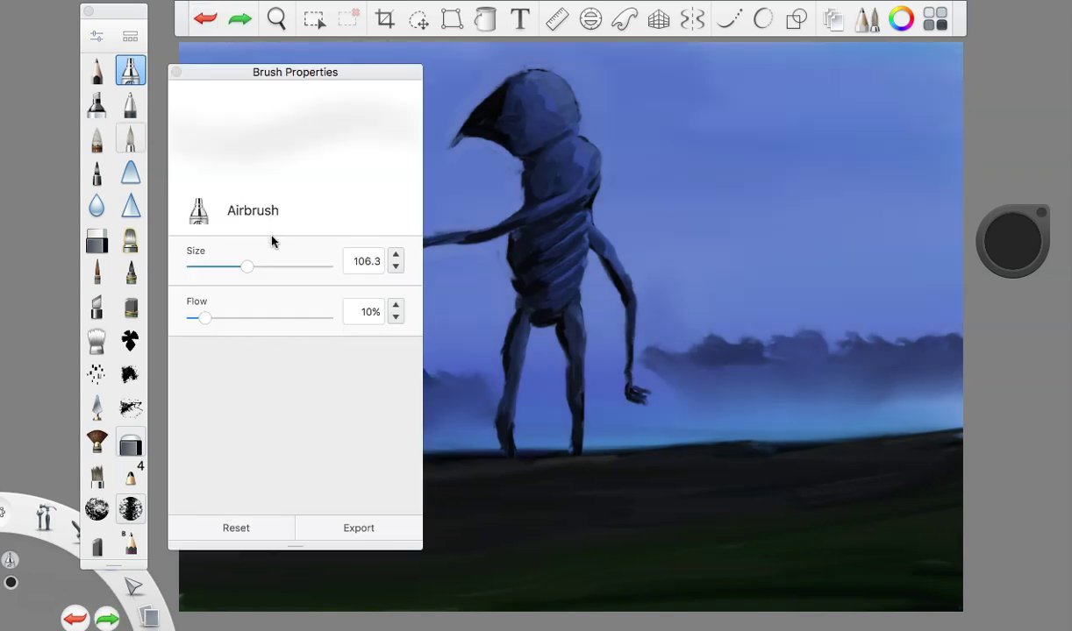
left_click_drag(206, 318, 210, 322)
left_click(1013, 241)
mouse_move(660, 194)
left_mouse_down()
mouse_move(708, 53)
mouse_move(560, 311)
mouse_move(313, 190)
left_mouse_up()
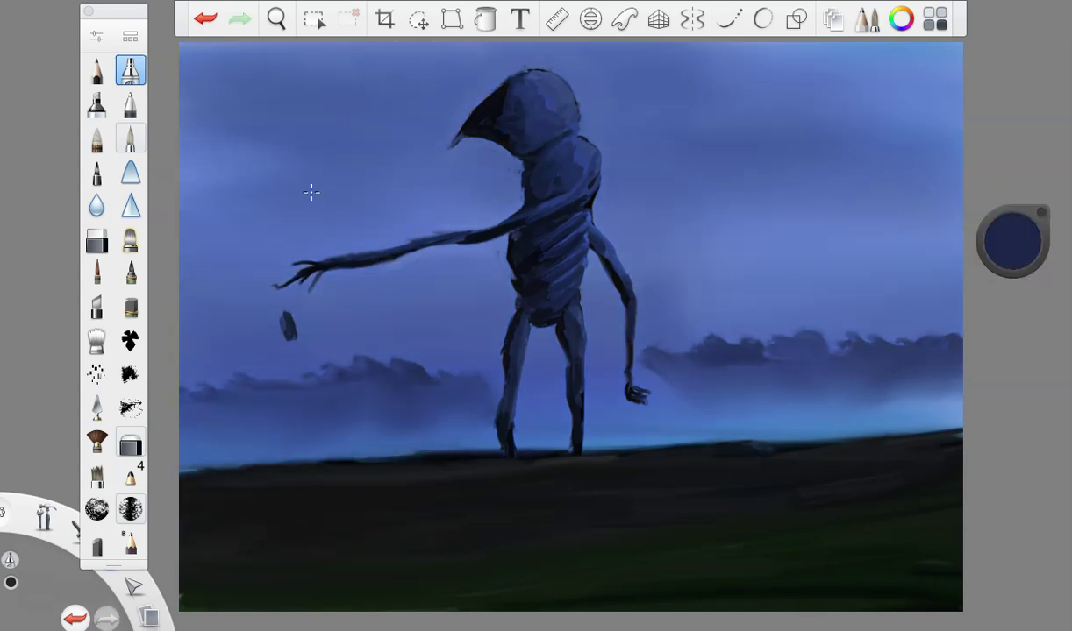
left_click(202, 21)
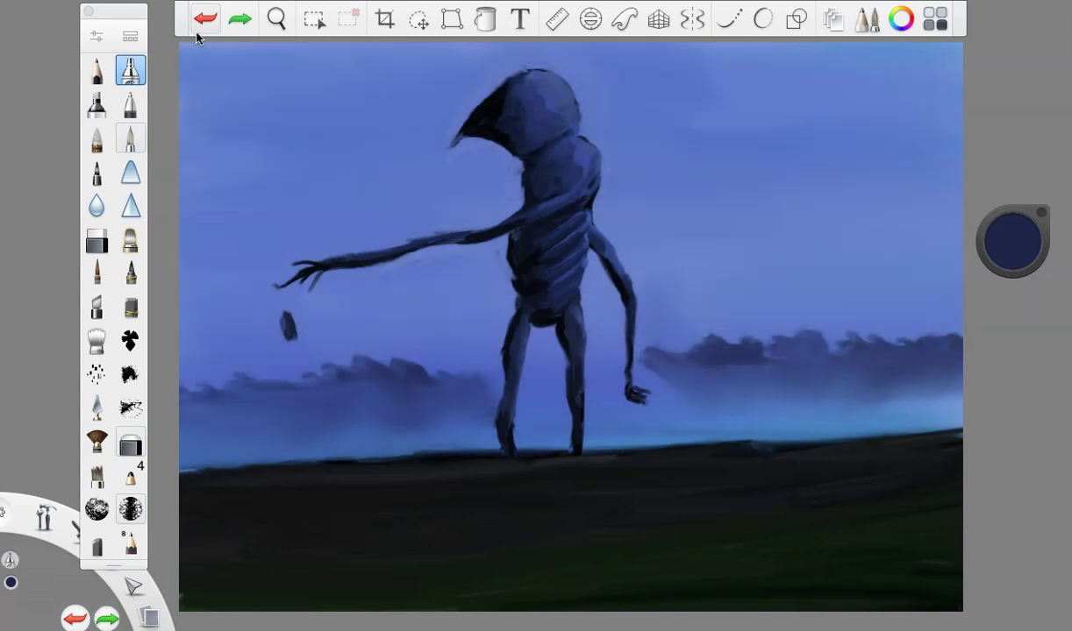
- Paint lavender and lighter purple clouds across the sky on both sides of the figure with a broad brush
left_click(1013, 253)
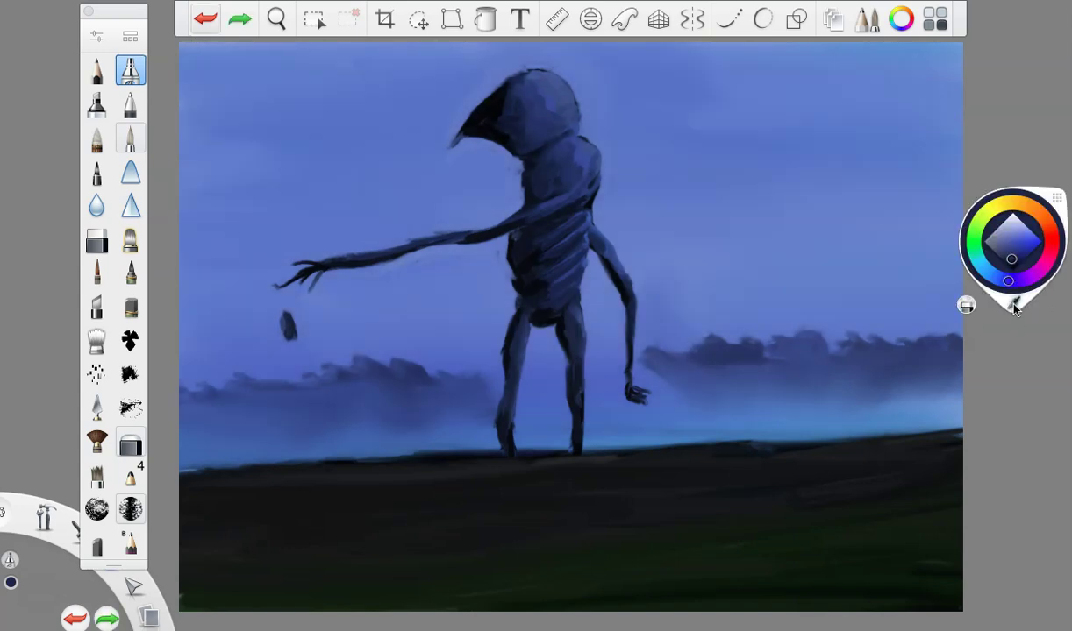
left_click_drag(1012, 250, 1014, 232)
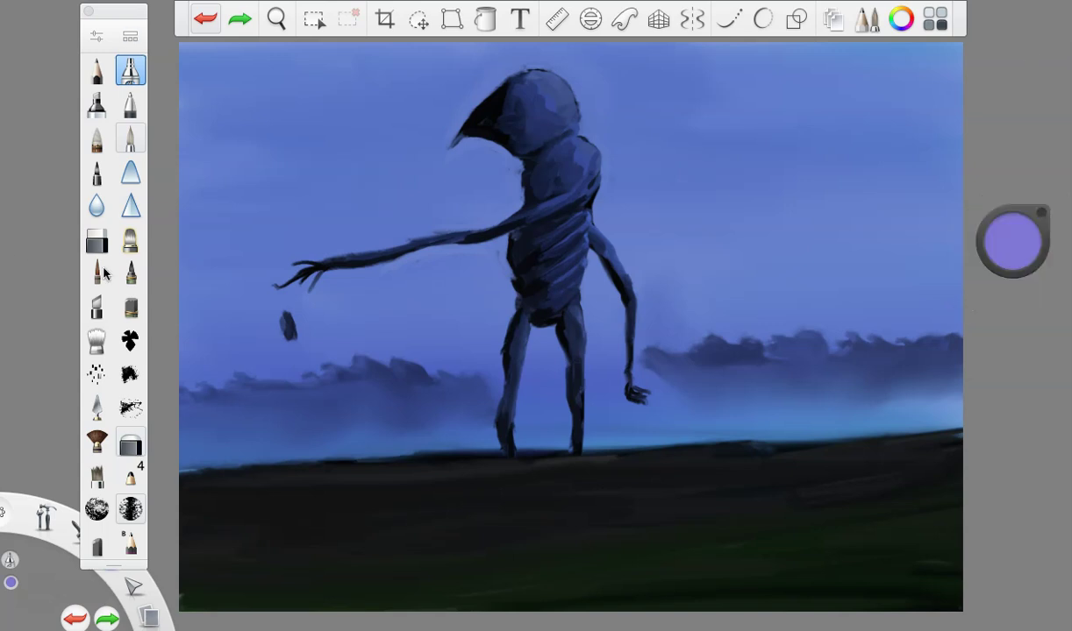
left_click(131, 306)
mouse_move(273, 215)
left_mouse_down()
mouse_move(196, 204)
mouse_move(272, 149)
left_mouse_up()
mouse_move(828, 176)
left_mouse_down()
mouse_move(740, 200)
mouse_move(982, 96)
mouse_move(689, 198)
mouse_move(684, 211)
left_mouse_up()
left_click_drag(1012, 242, 1015, 181)
mouse_move(916, 171)
left_mouse_down()
mouse_move(803, 127)
mouse_move(746, 185)
mouse_move(708, 179)
left_mouse_up()
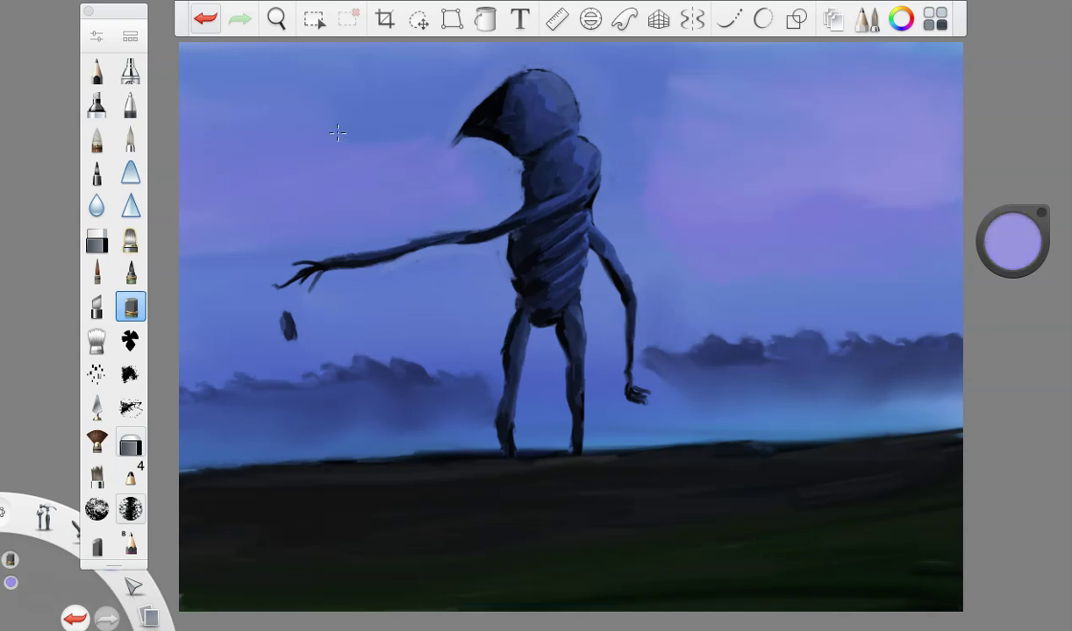
left_click_drag(337, 132, 281, 167)
- Set the Smudge Round Bristle Brush size to 46.0 and blend the purple clouds and the right cloud bank's inner end into the sky
left_click(97, 341)
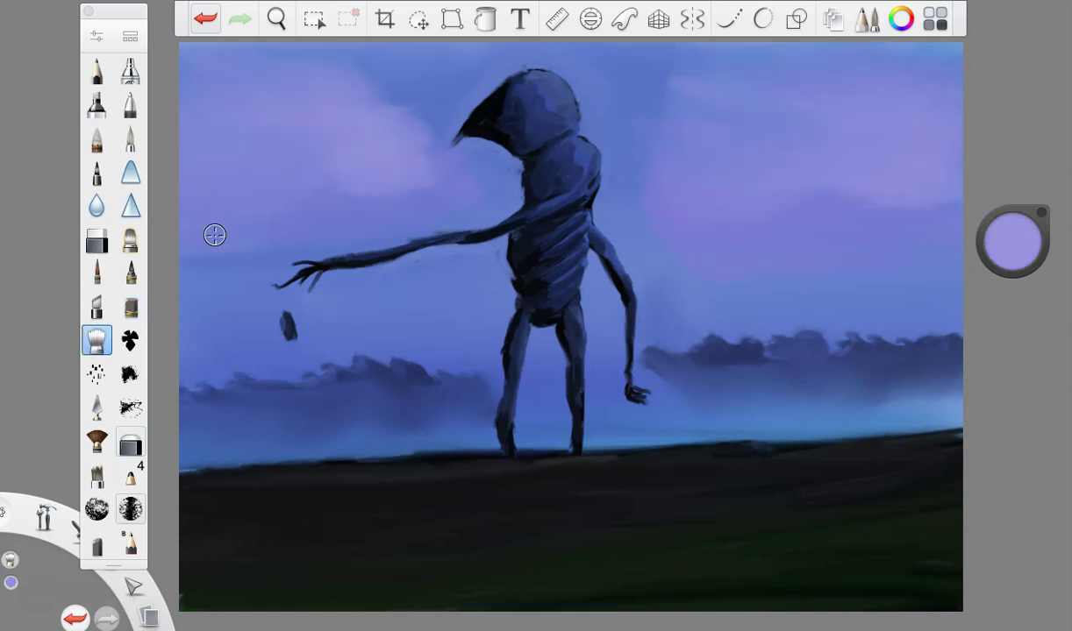
left_click(97, 36)
left_click_drag(215, 292, 253, 292)
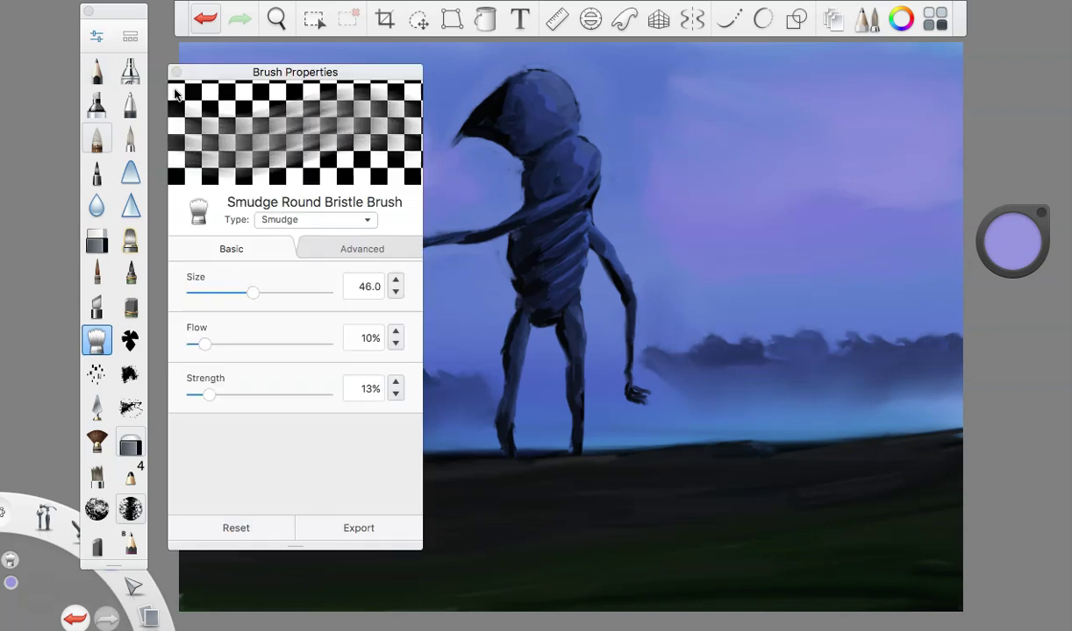
left_click(176, 72)
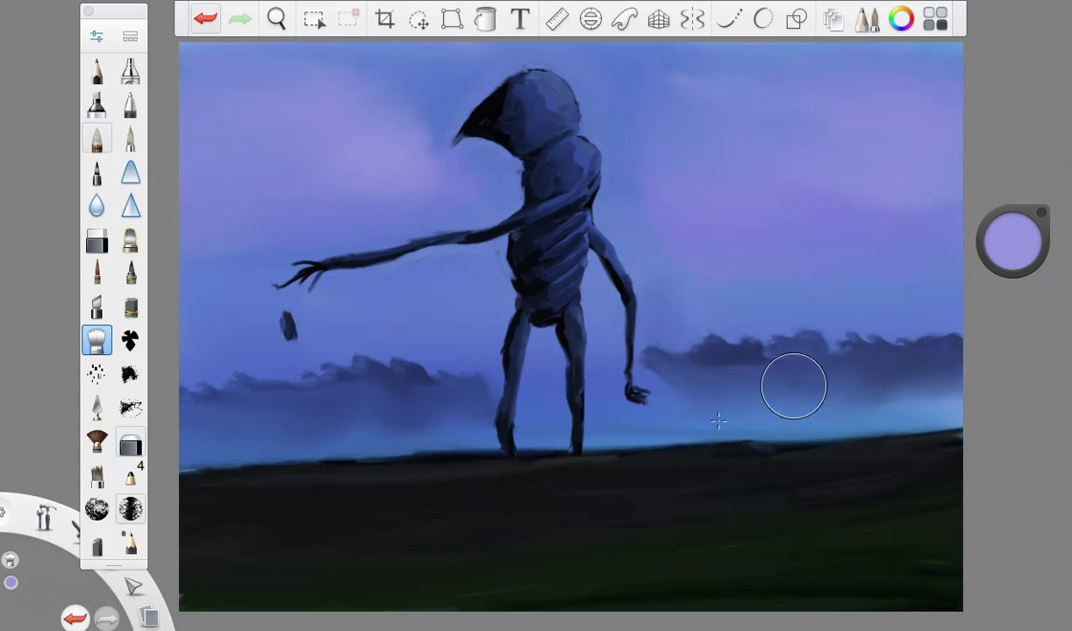
mouse_move(686, 358)
left_mouse_down()
mouse_move(688, 381)
mouse_move(763, 350)
left_mouse_up()
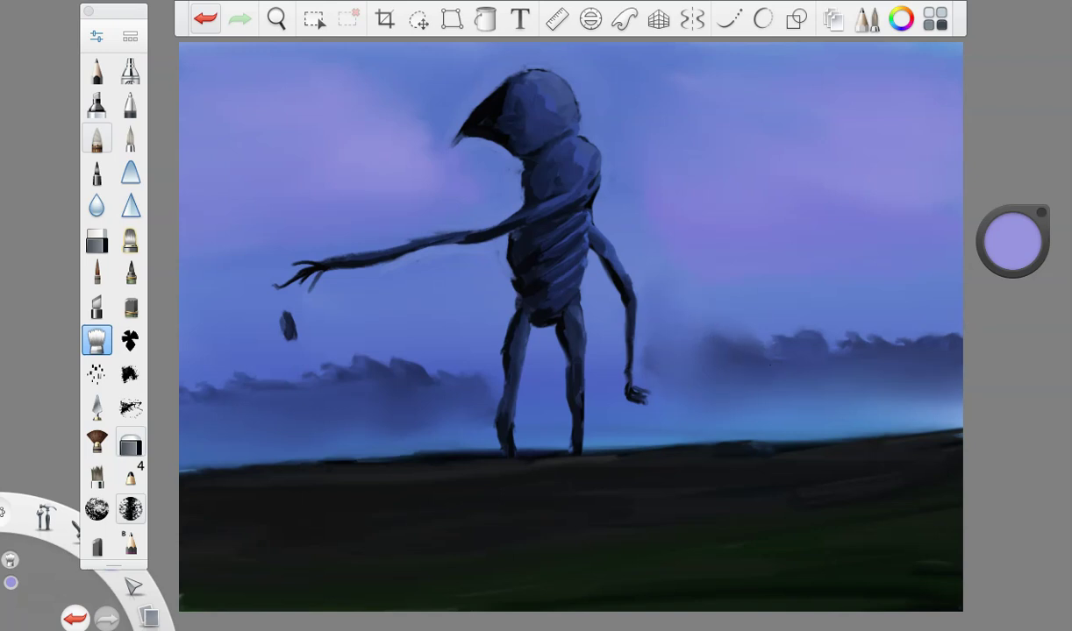
- Sign the painting with the Pencil in bright red on the ground near the canvas's lower right corner
left_click(1029, 239)
left_click(1052, 240)
mouse_move(1032, 244)
left_mouse_down()
mouse_move(1044, 255)
mouse_move(1047, 242)
left_mouse_up()
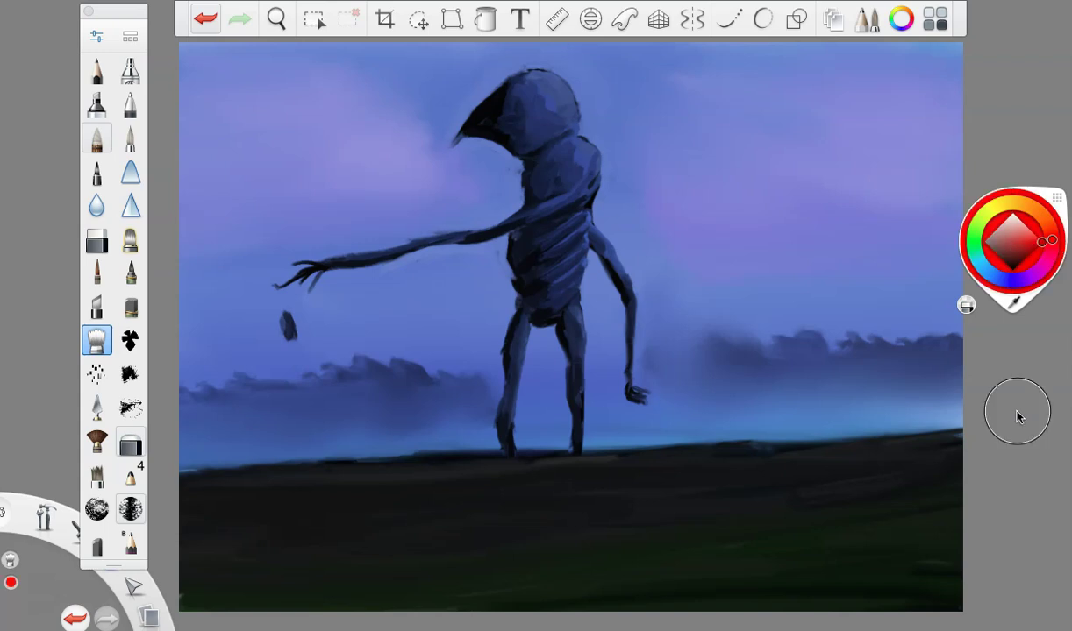
left_click(97, 71)
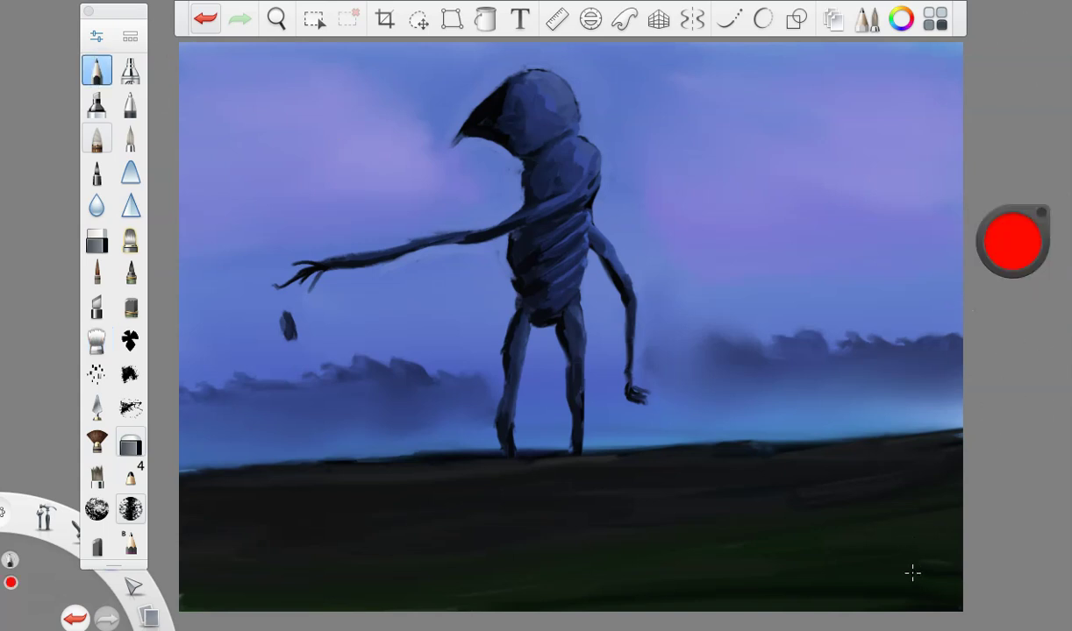
left_click(205, 18)
left_click_drag(895, 568, 899, 586)
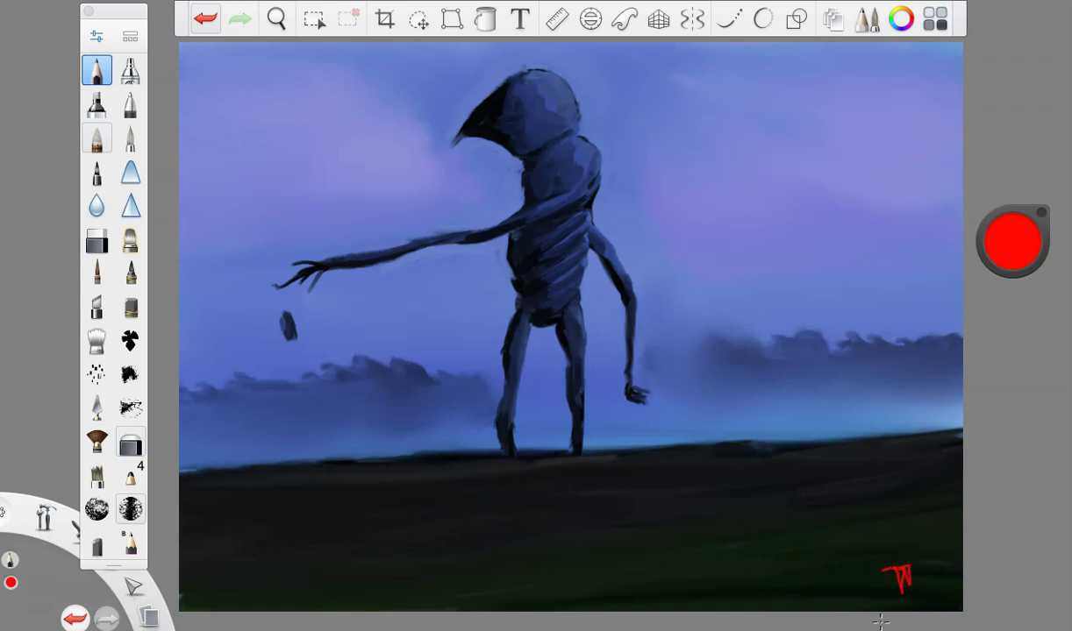